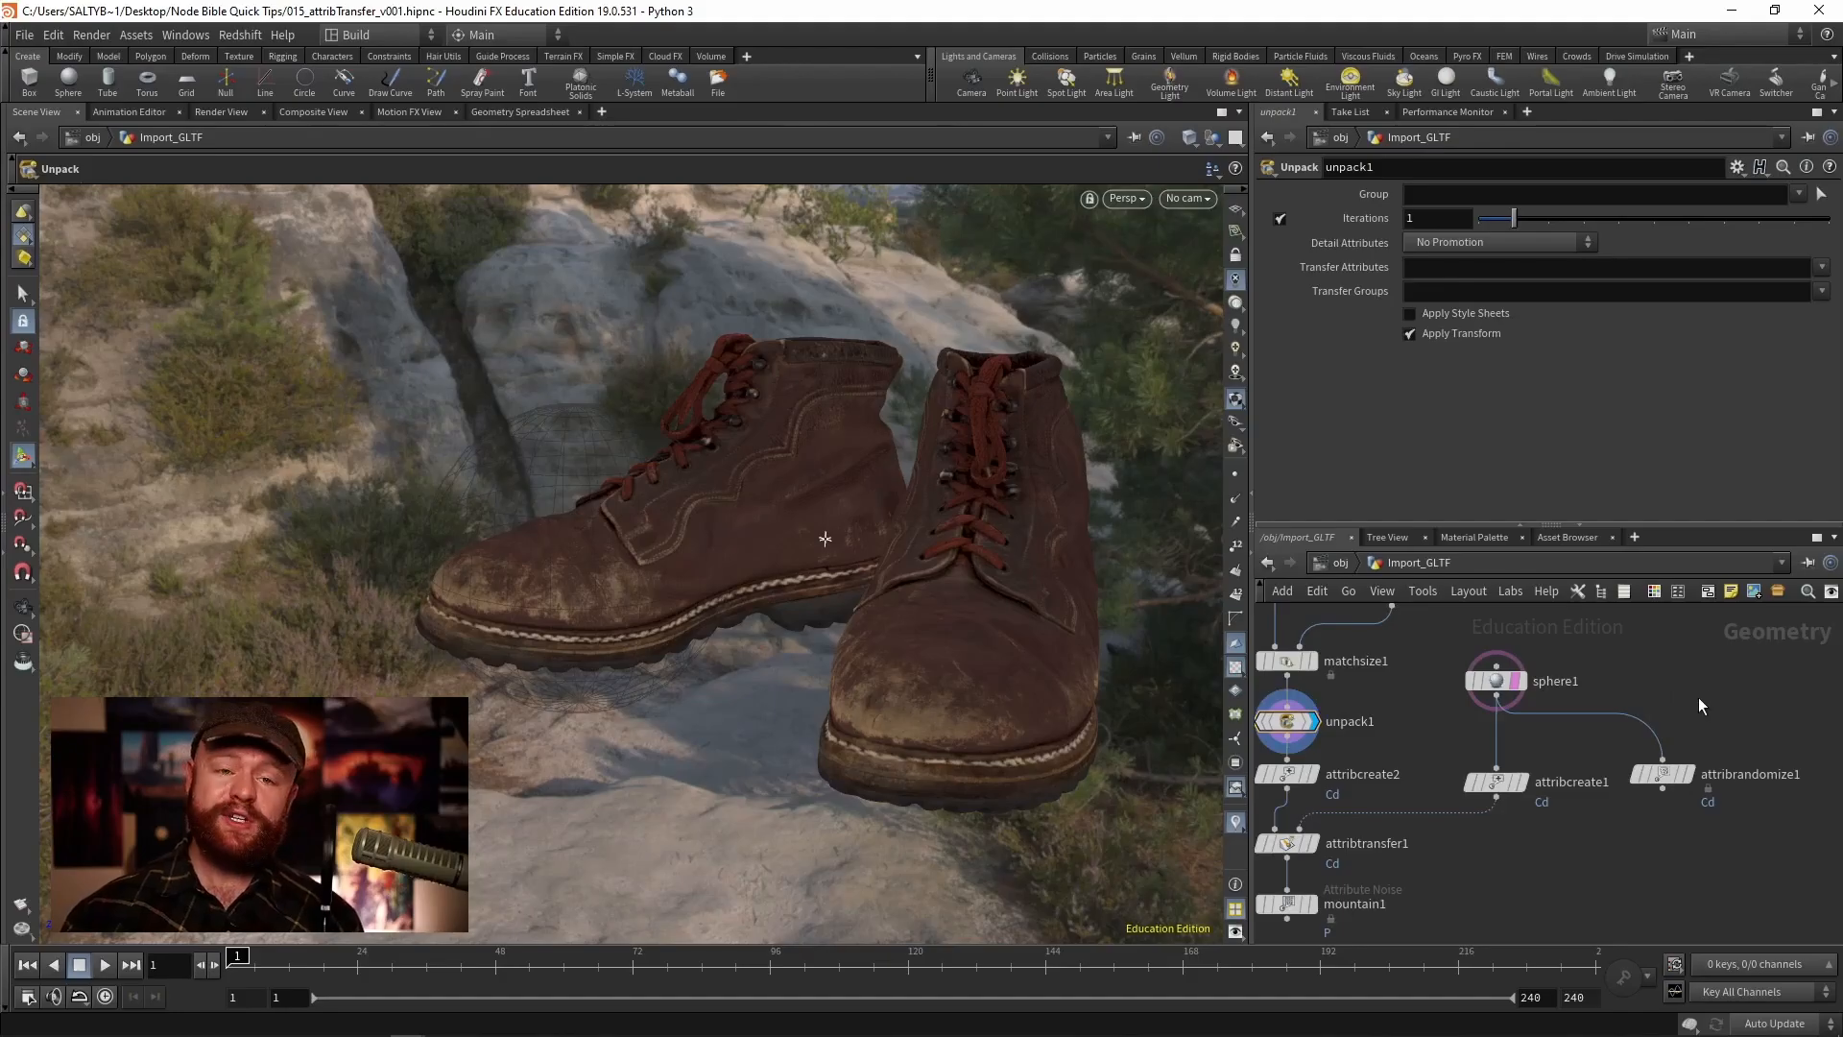
pyautogui.press('Tab')
pyautogui.write('attrib cop')
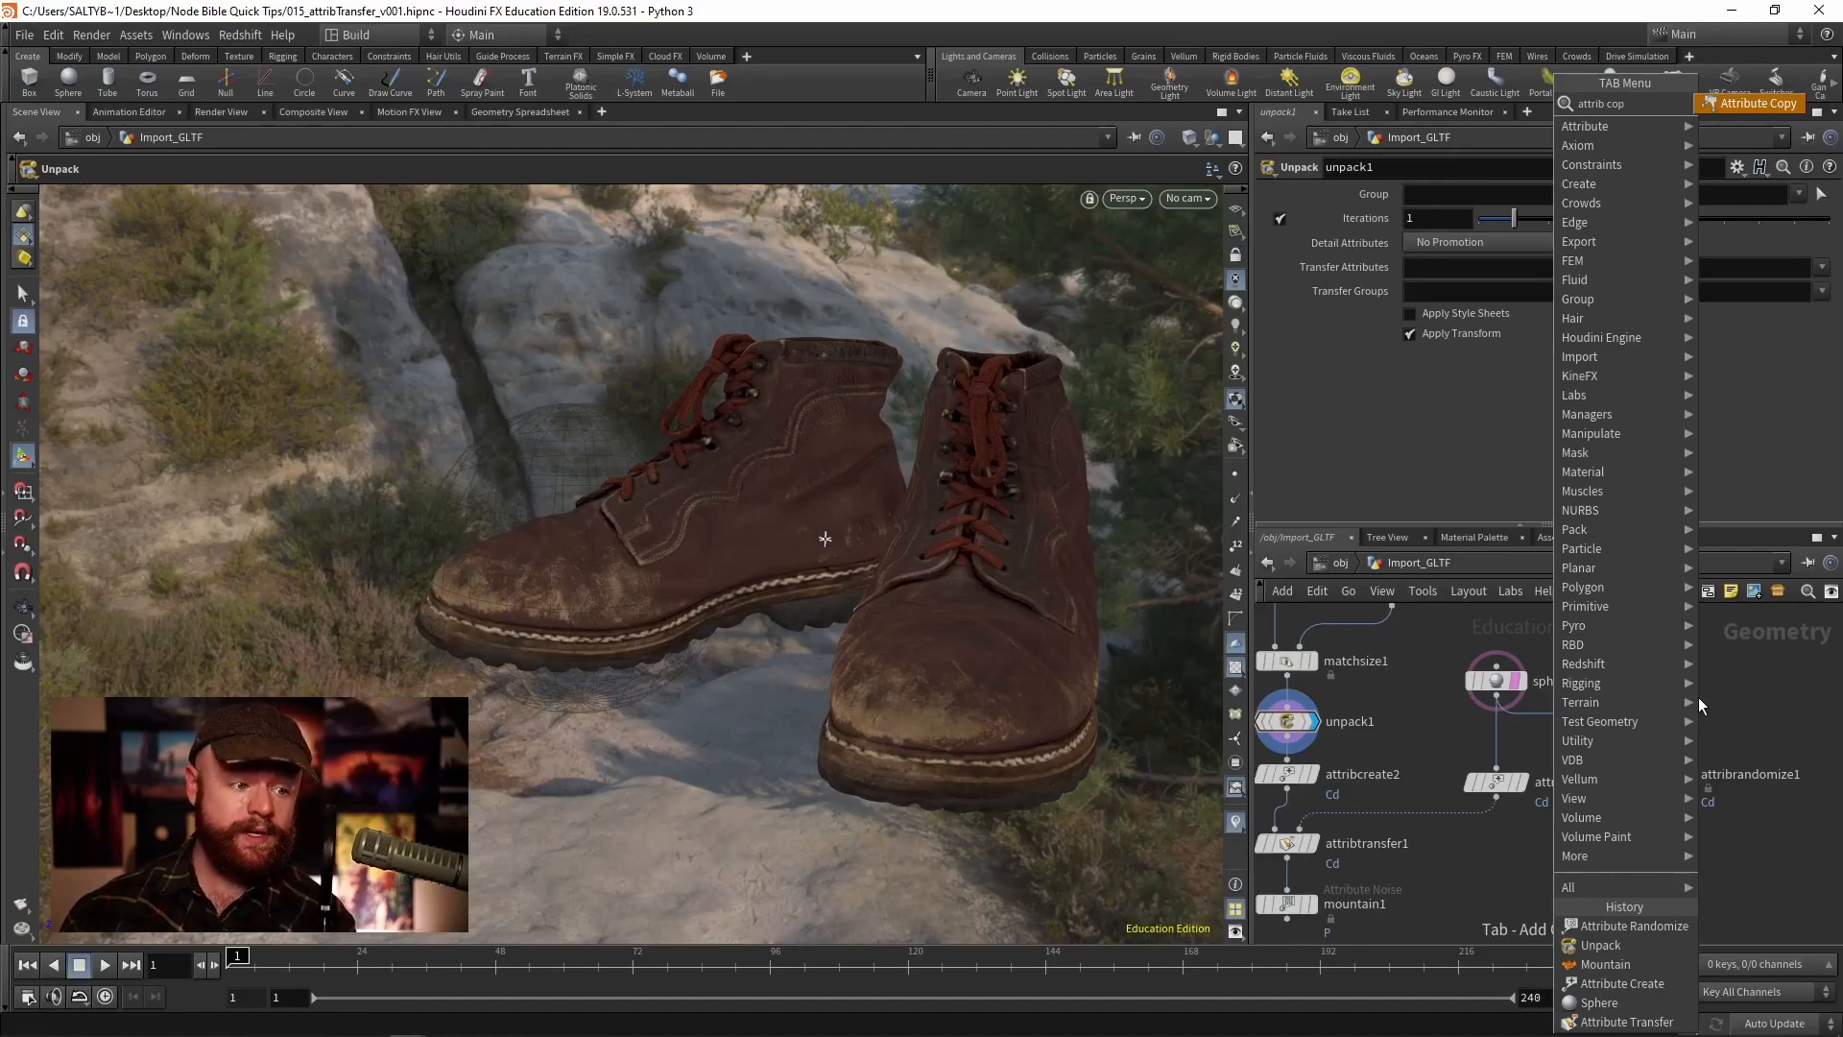
pyautogui.press('Escape')
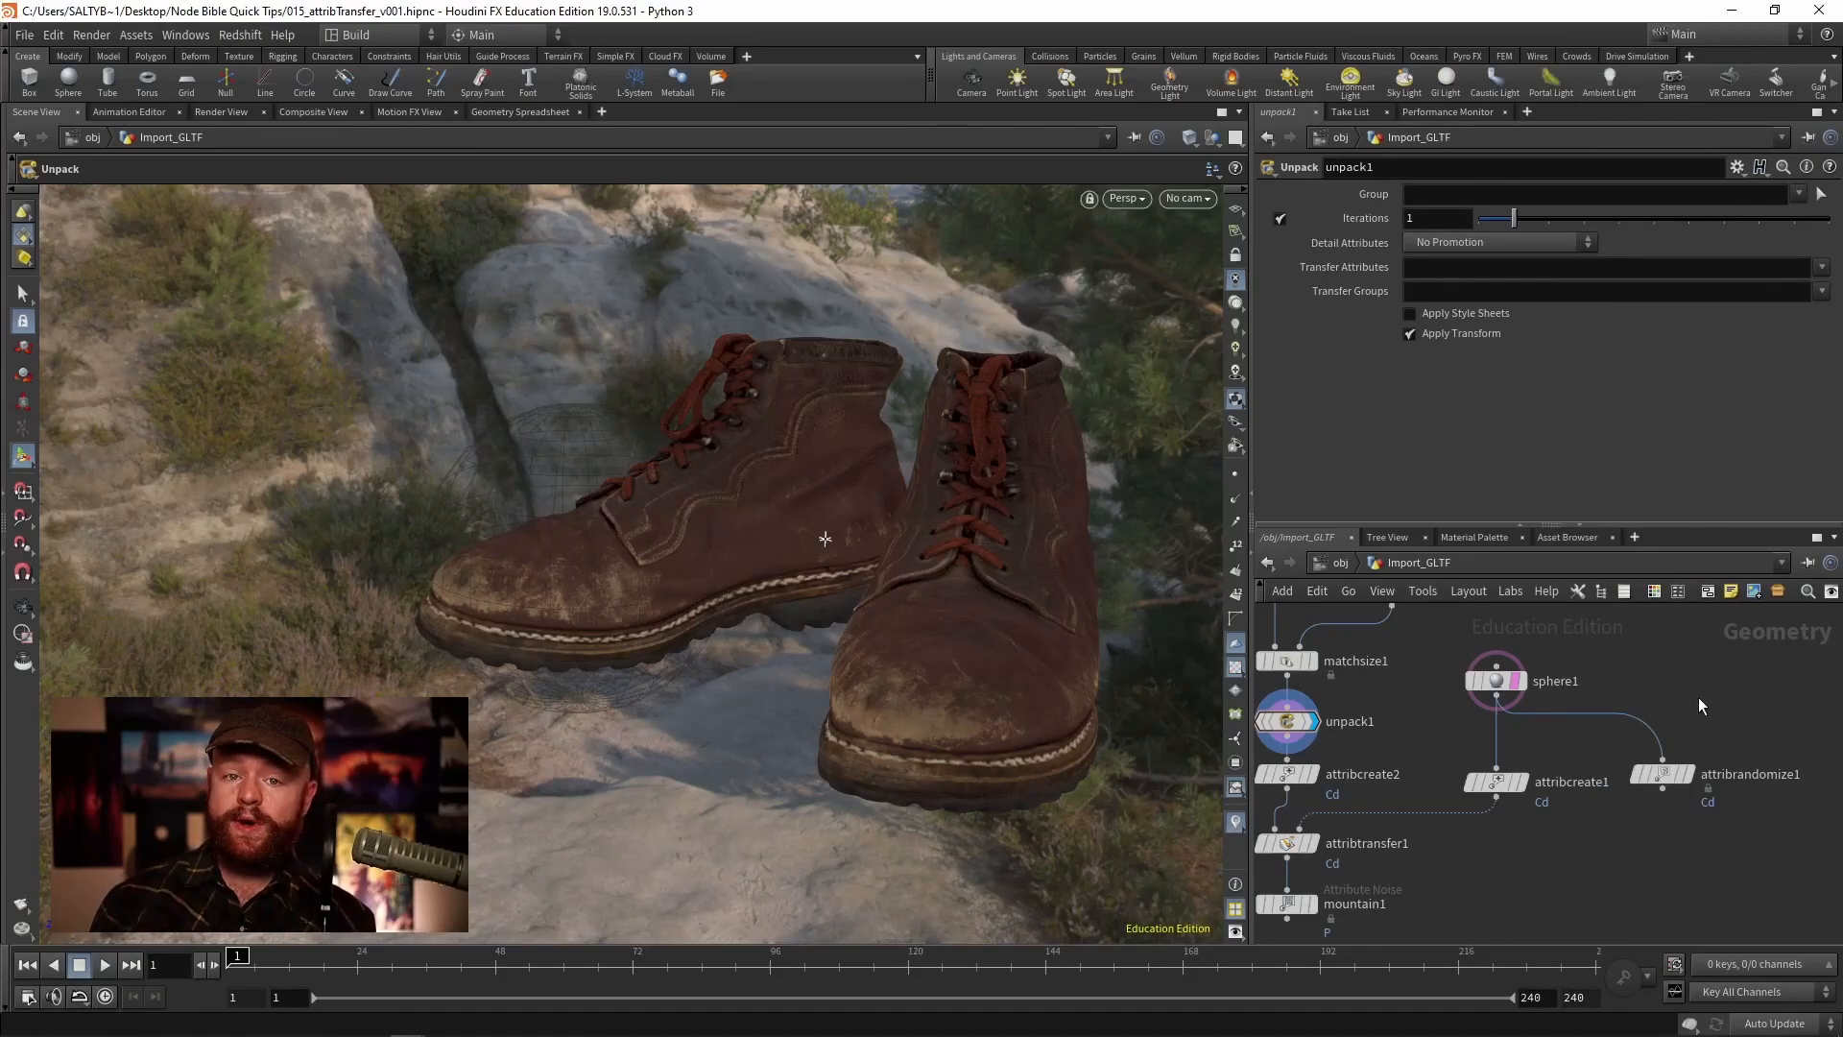
# - Inspect the sphere1 and unpack1 nodes in the Import_GLTF network
pyautogui.click(1498, 680)
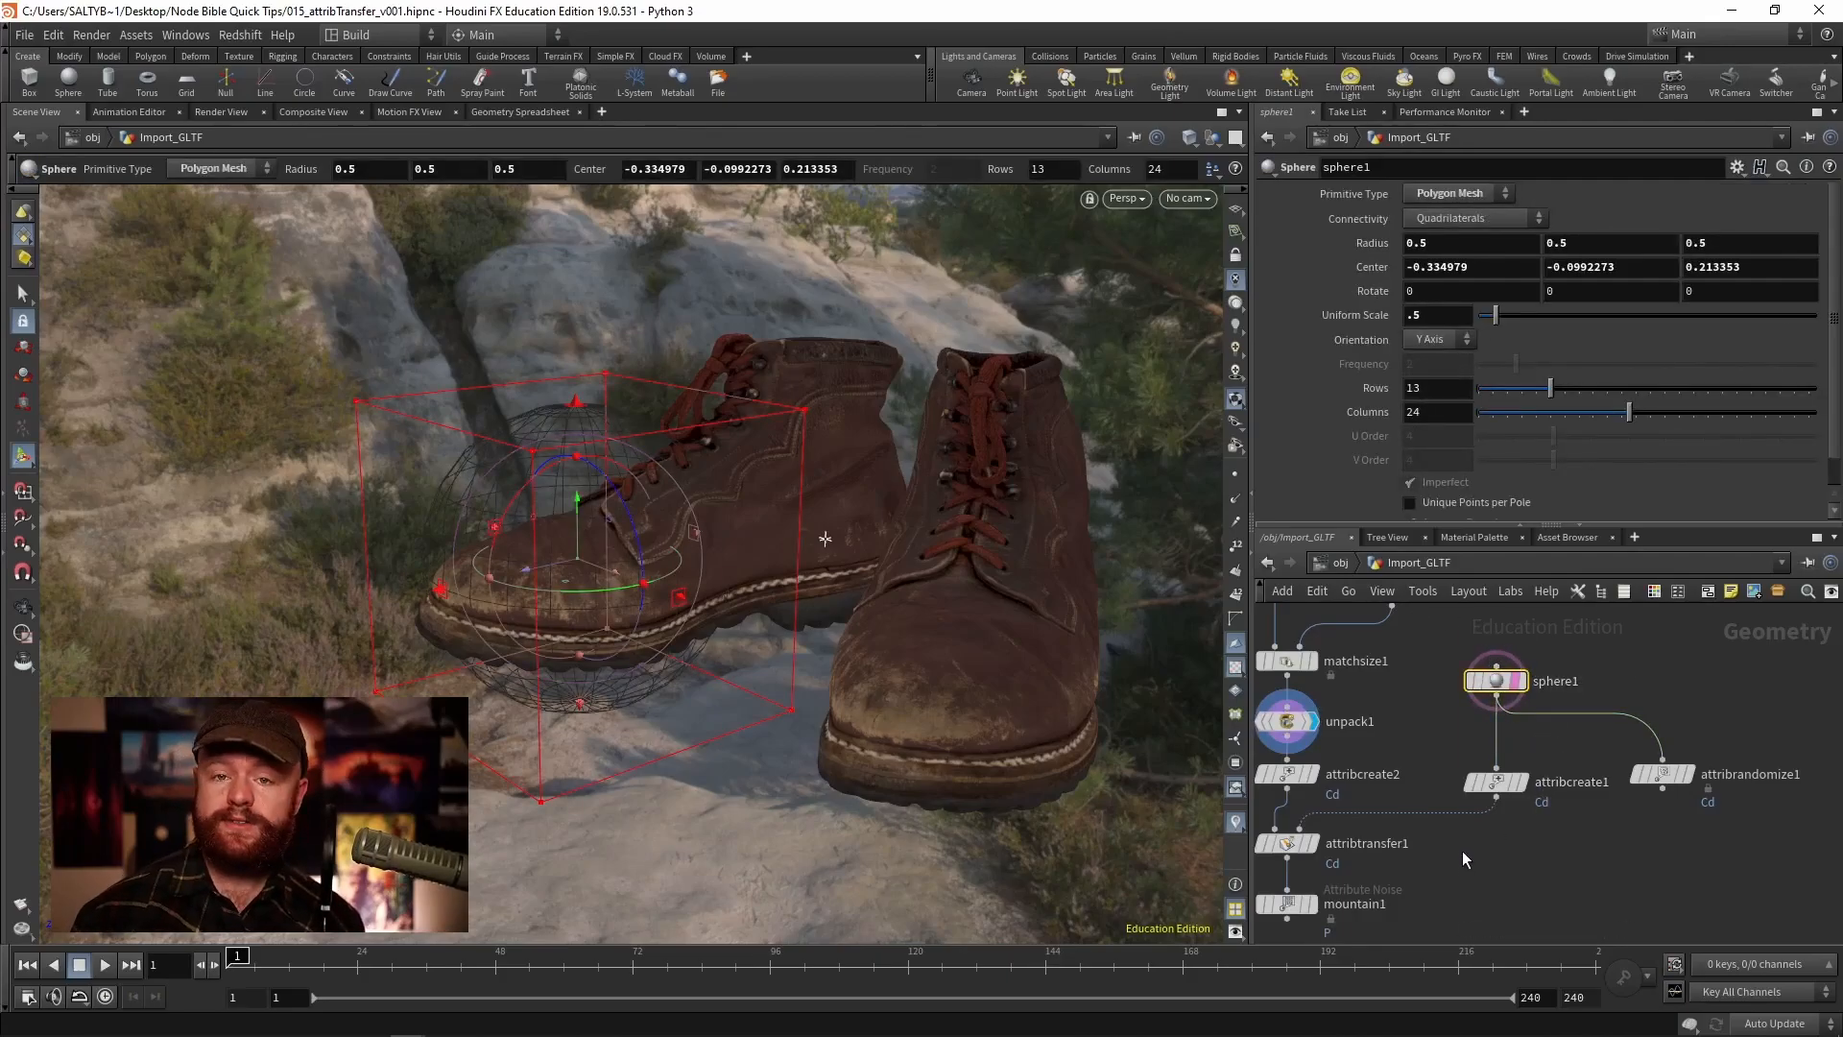
pyautogui.moveTo(1399, 731); pyautogui.dragTo(1459, 746, button='middle')
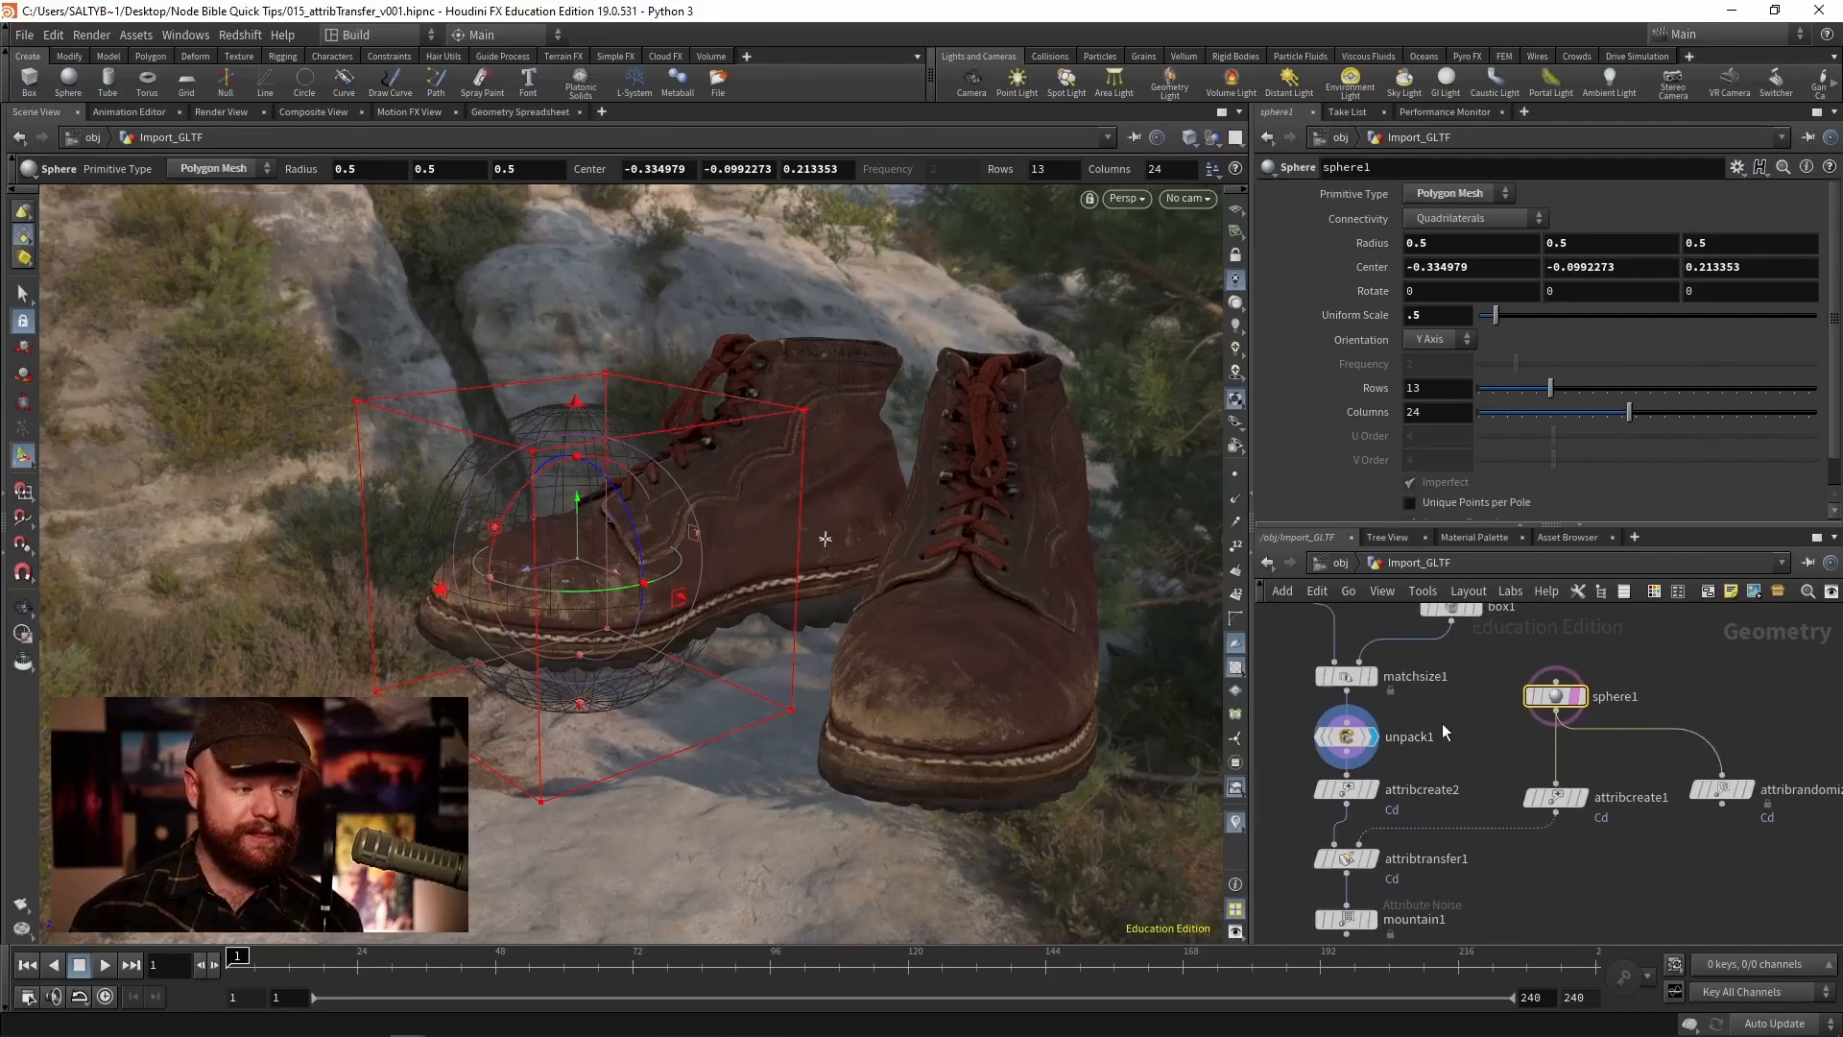
pyautogui.click(1347, 739)
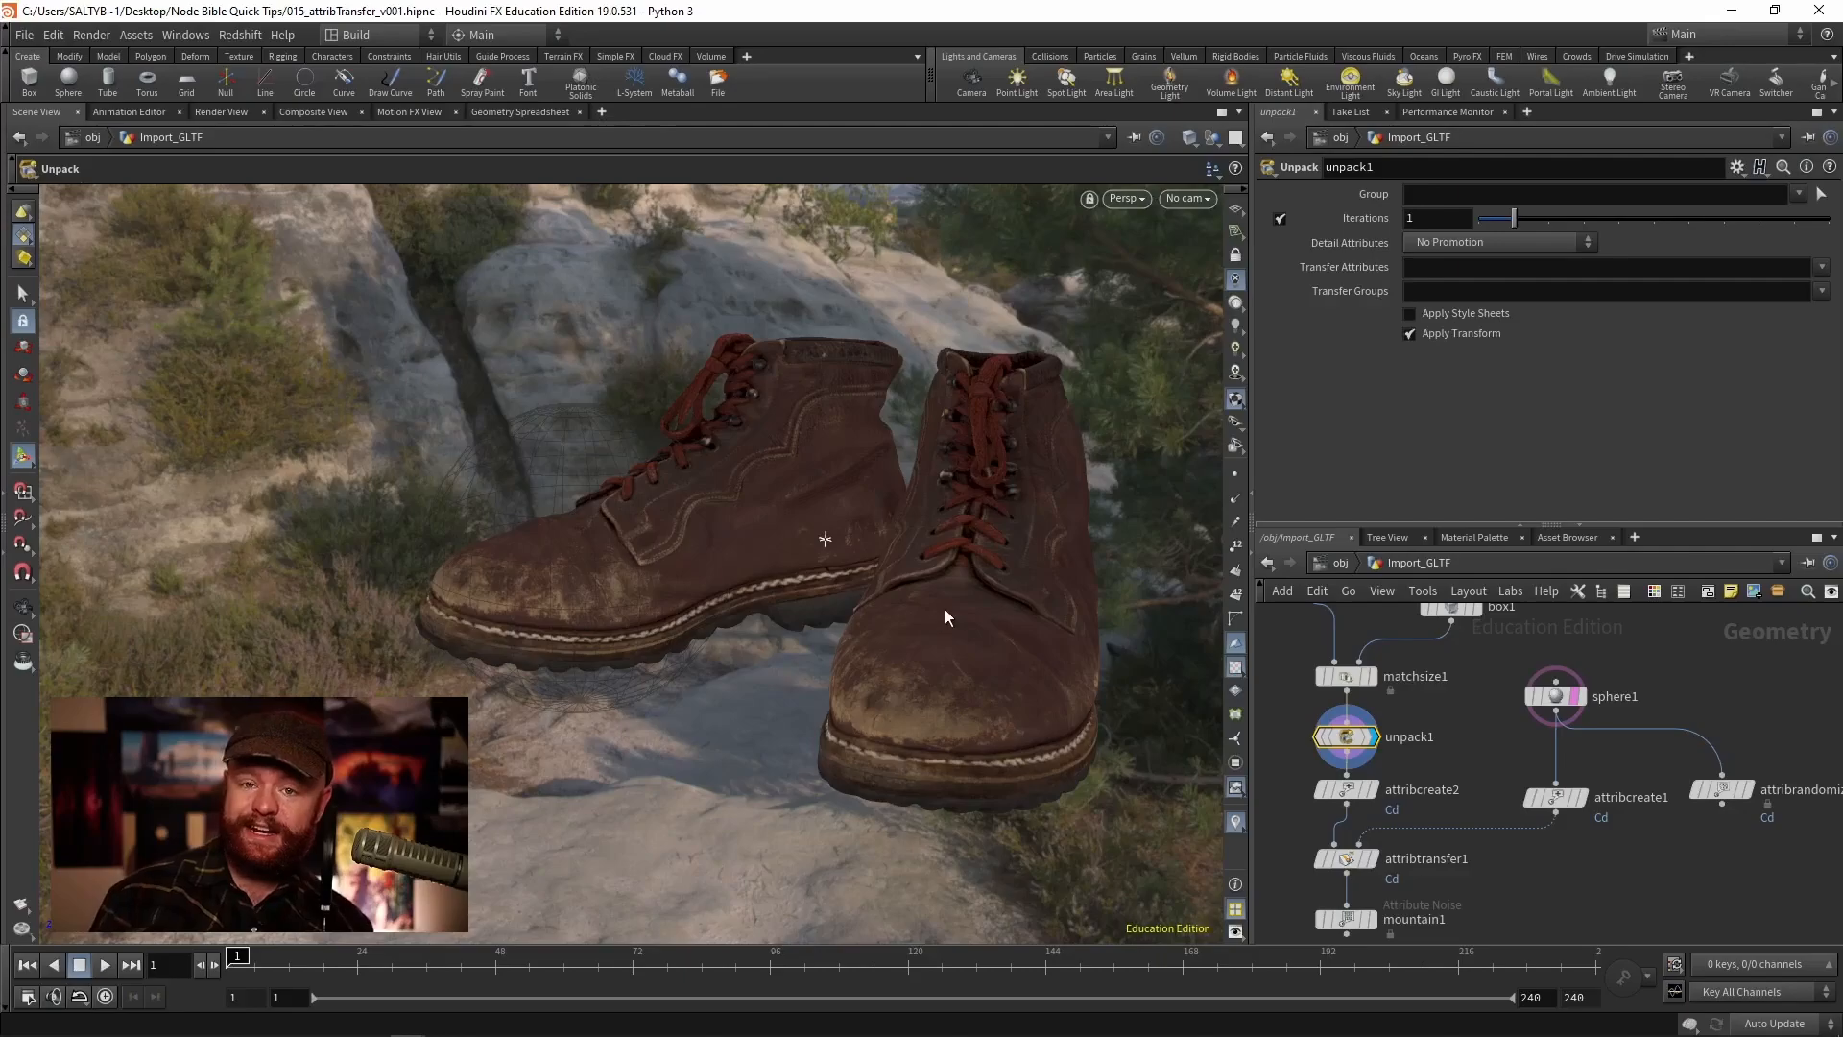
pyautogui.middleClick(1321, 735)
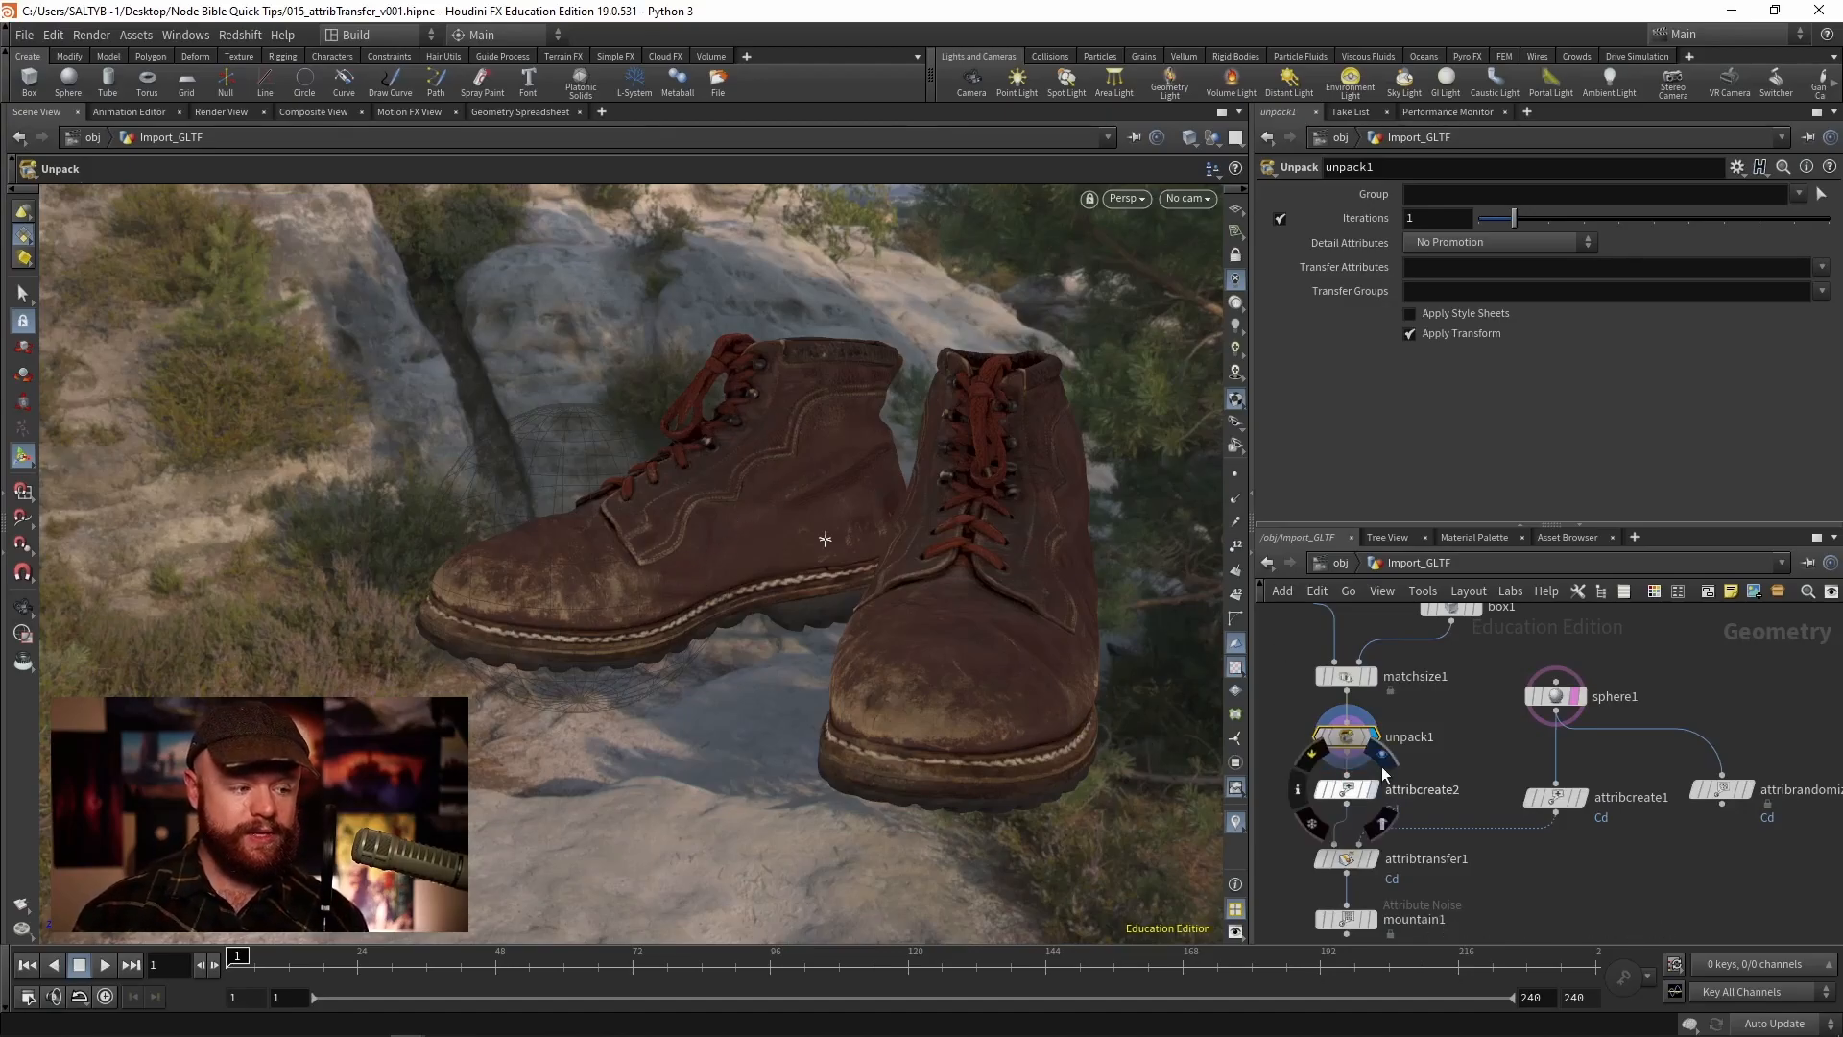
# - Display the boots' attribcreate2 node and review its Cd attribute settings
pyautogui.click(1373, 788)
pyautogui.moveTo(1419, 766); pyautogui.dragTo(1323, 805)
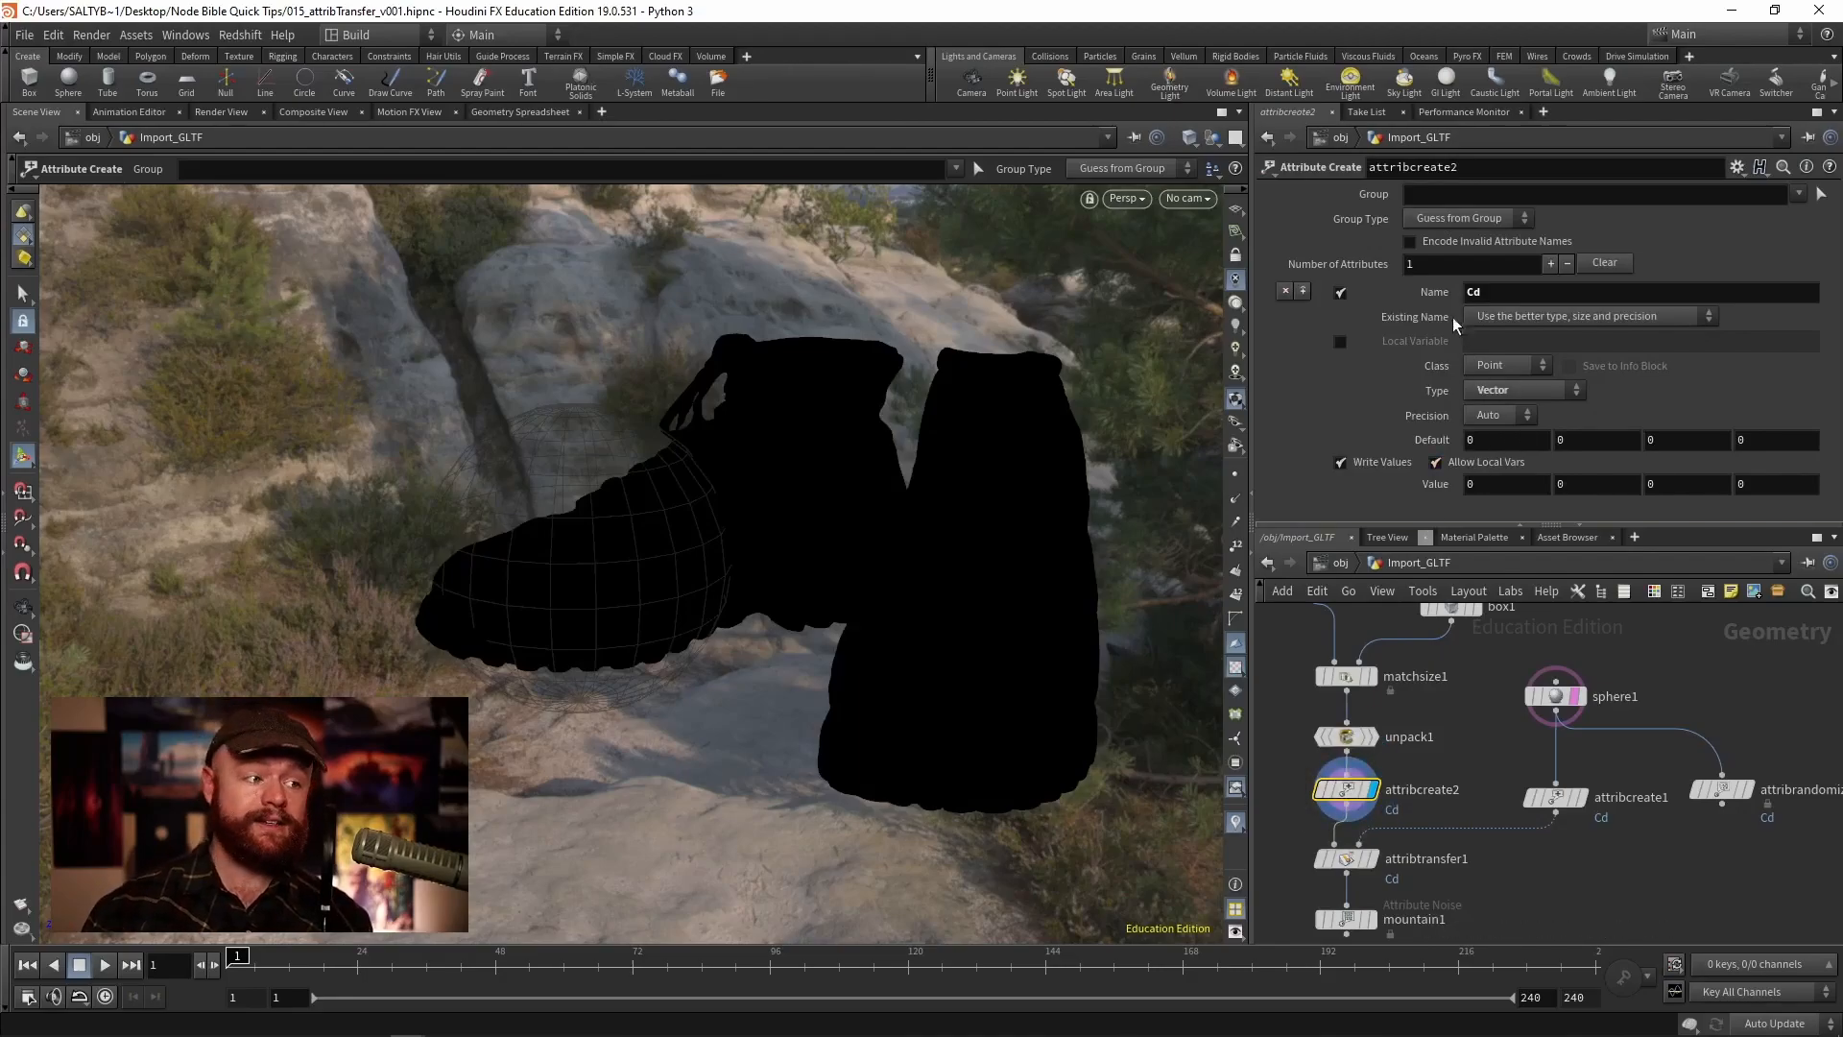
pyautogui.doubleClick(1476, 292)
pyautogui.click(1449, 761)
pyautogui.moveTo(1479, 740); pyautogui.dragTo(1433, 748, button='middle')
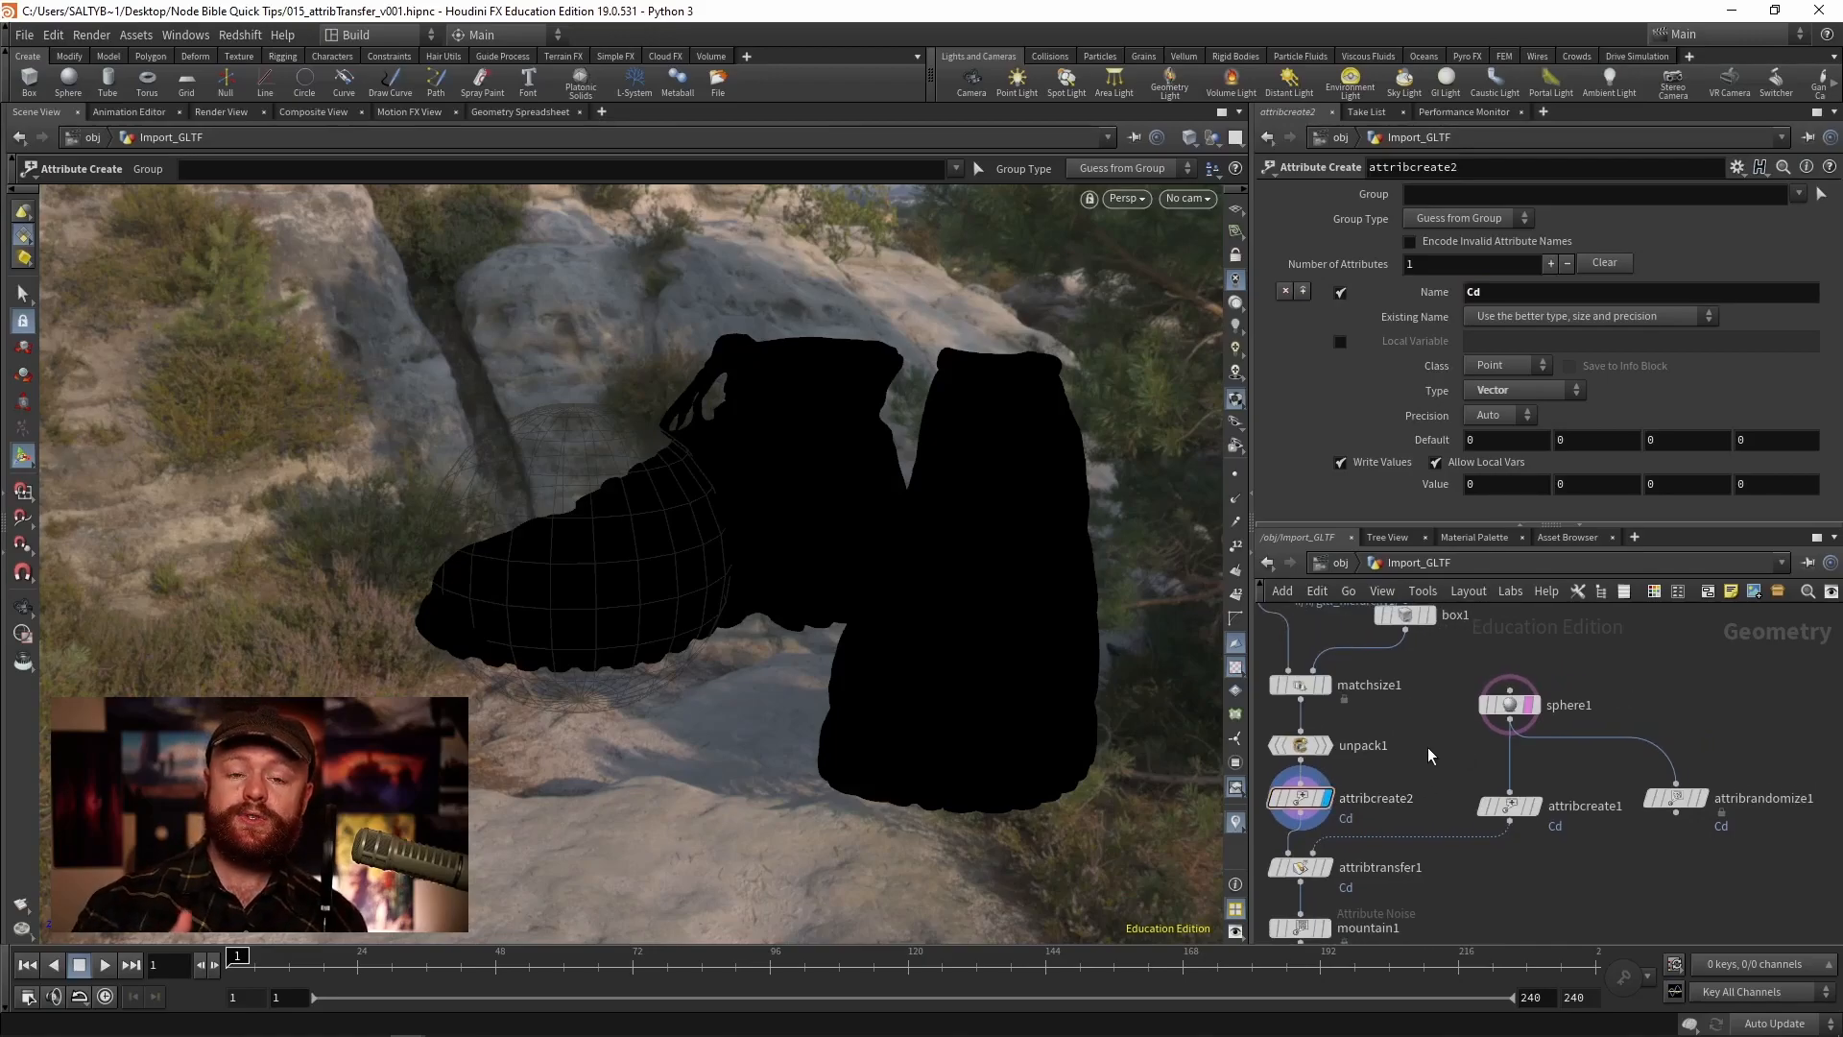
# - Select sphere1 and display its attribcreate1 node to view the sphere's Cd colour
pyautogui.click(1546, 677)
pyautogui.moveTo(1610, 658); pyautogui.dragTo(1475, 716)
pyautogui.moveTo(1503, 753); pyautogui.dragTo(1474, 728, button='middle')
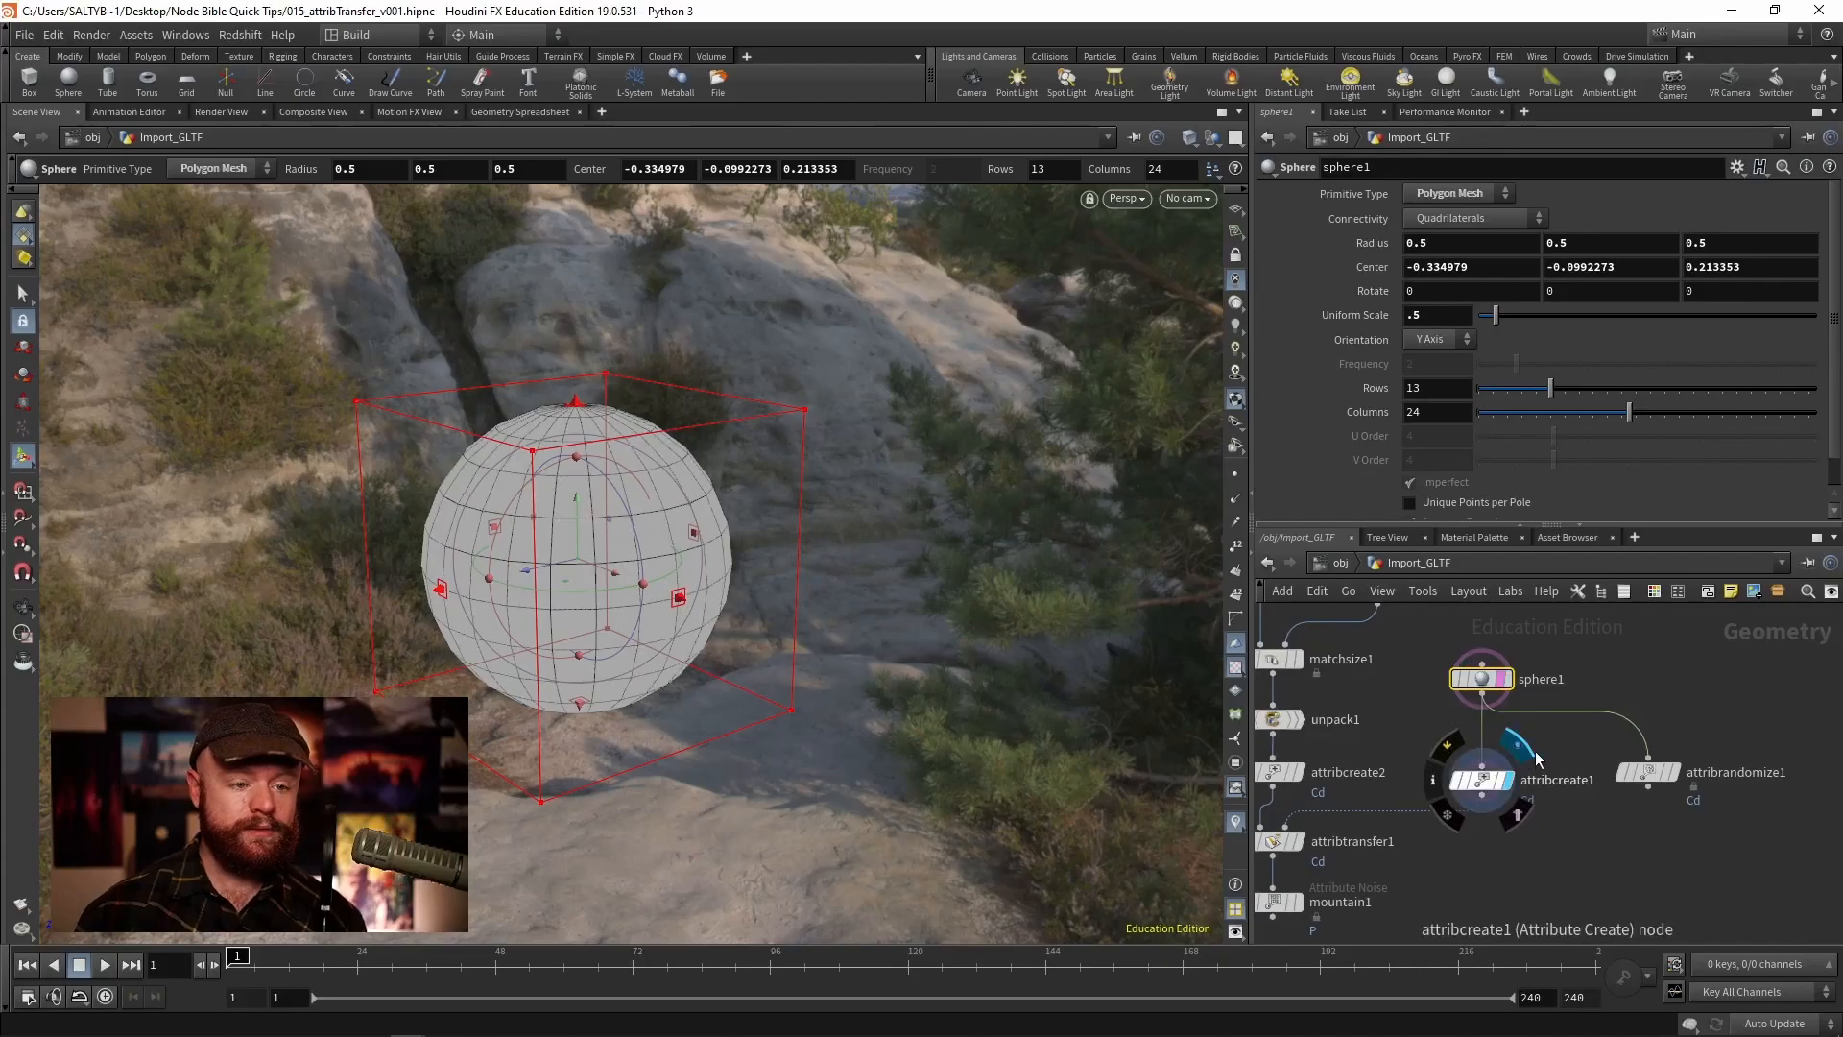
pyautogui.click(1534, 759)
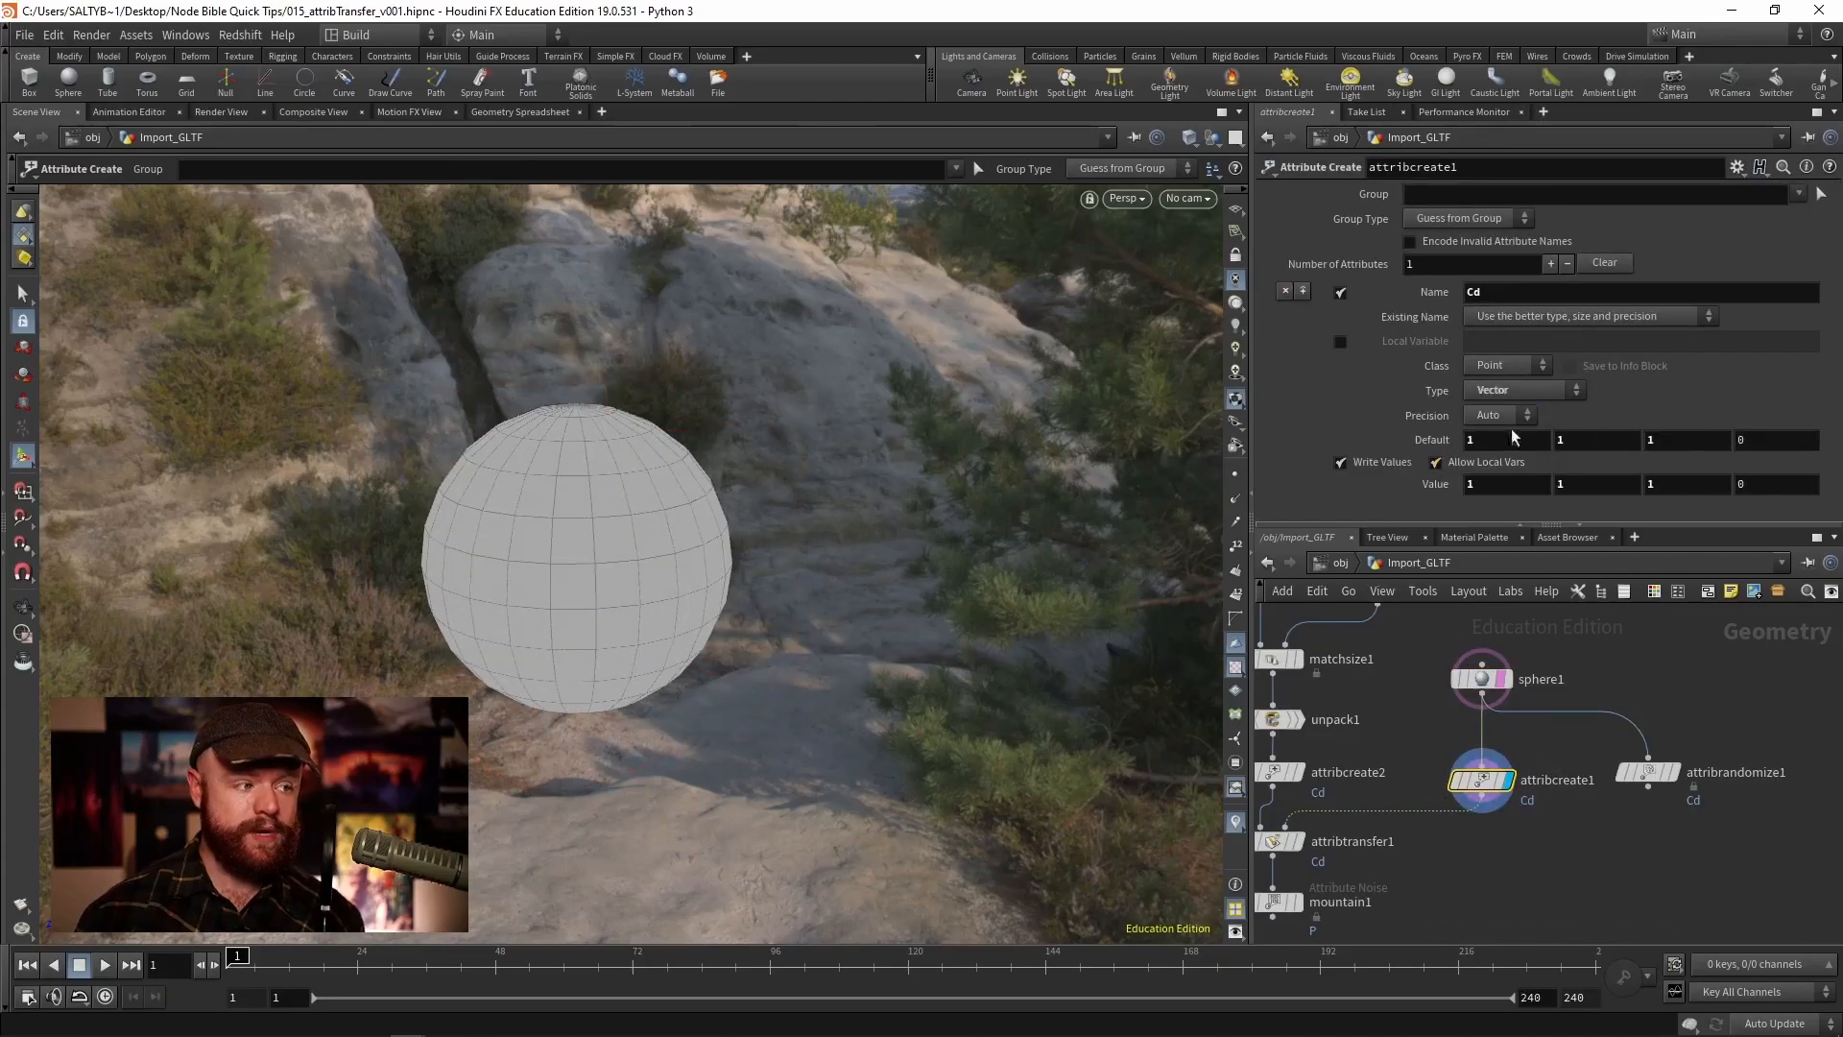
# - Display the attribtransfer1 node and review its transferred Points attribute Cd
pyautogui.moveTo(1418, 754); pyautogui.dragTo(1526, 709, button='middle')
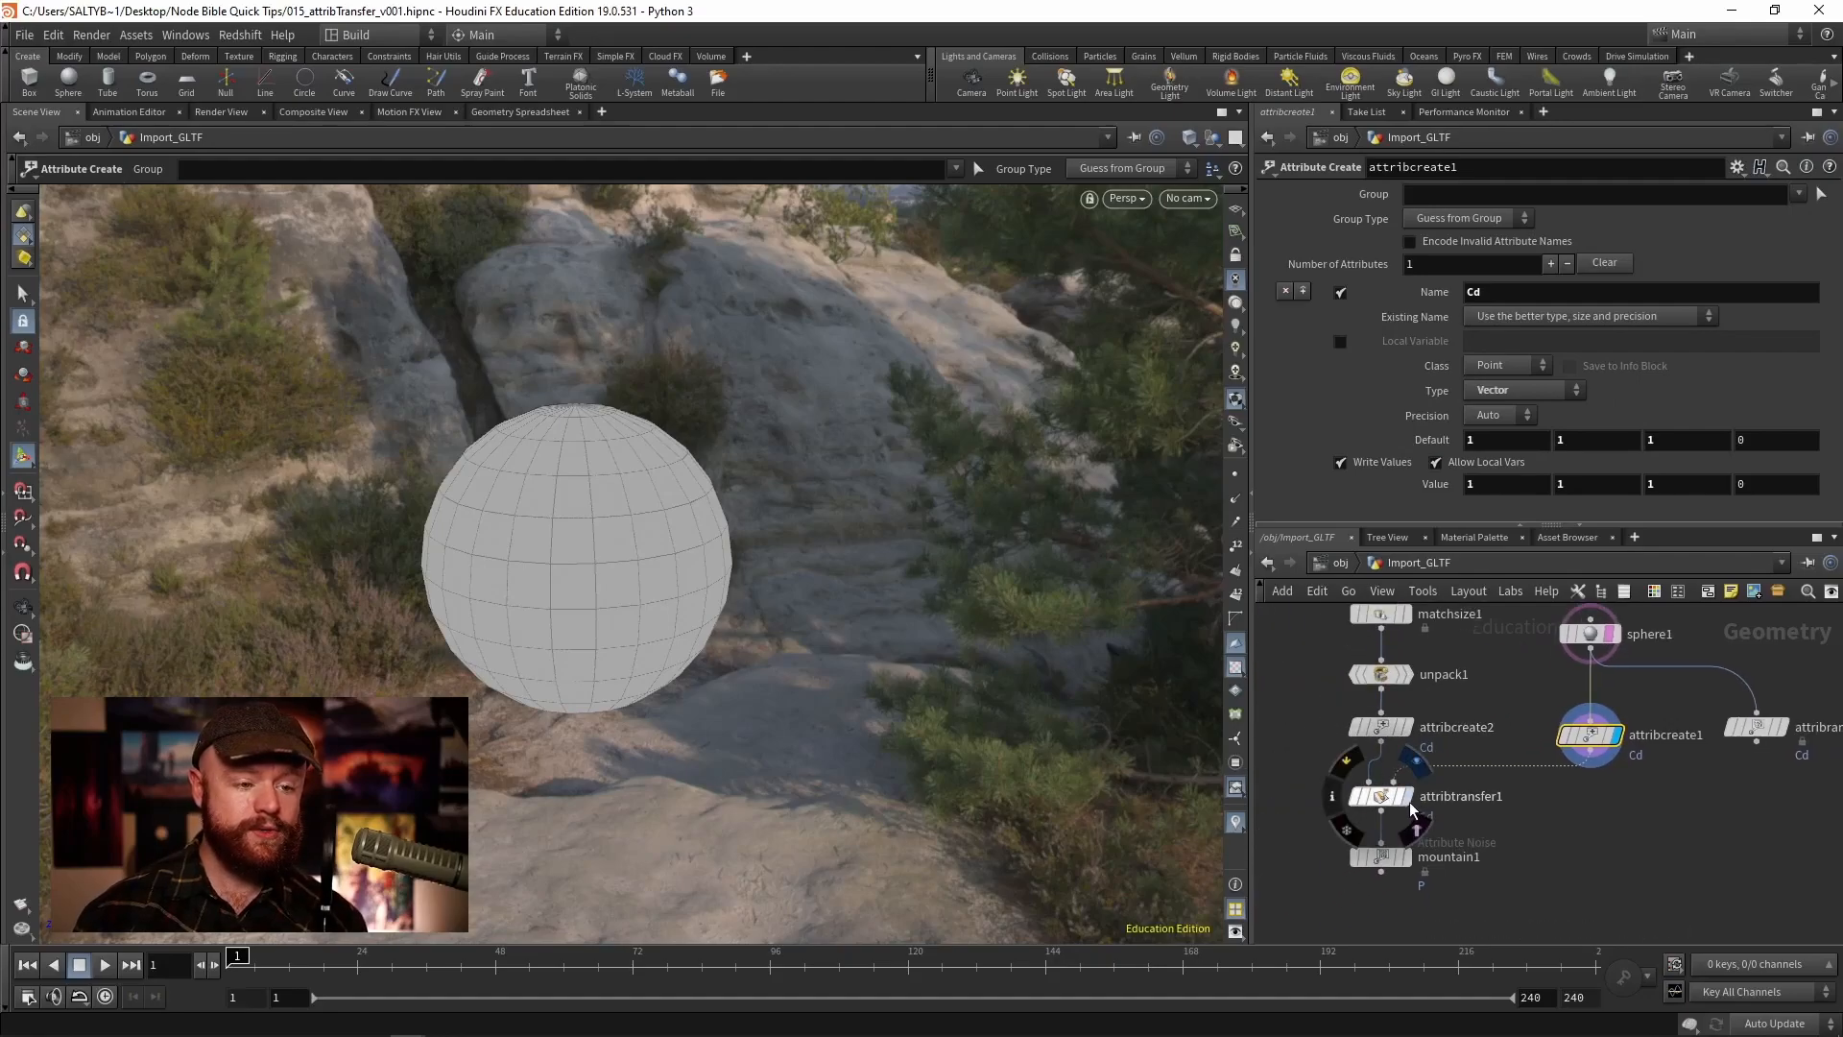
pyautogui.click(1411, 806)
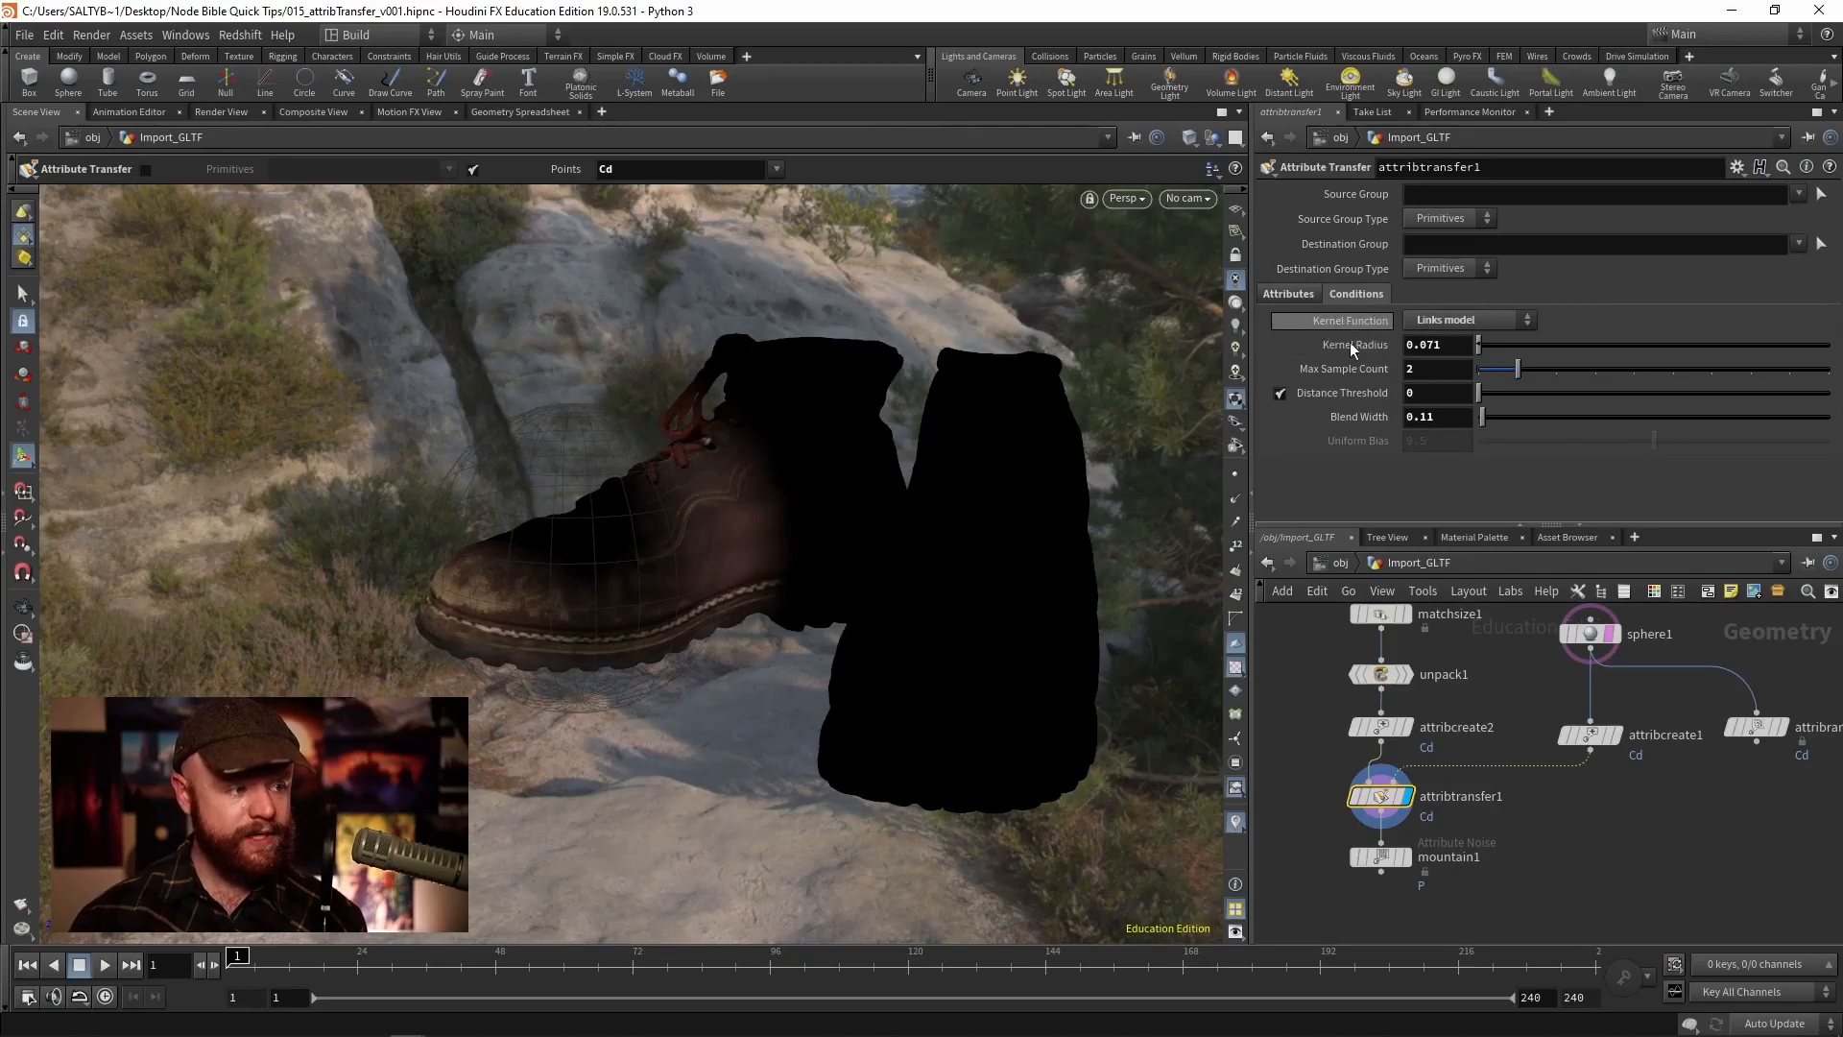
pyautogui.click(1288, 293)
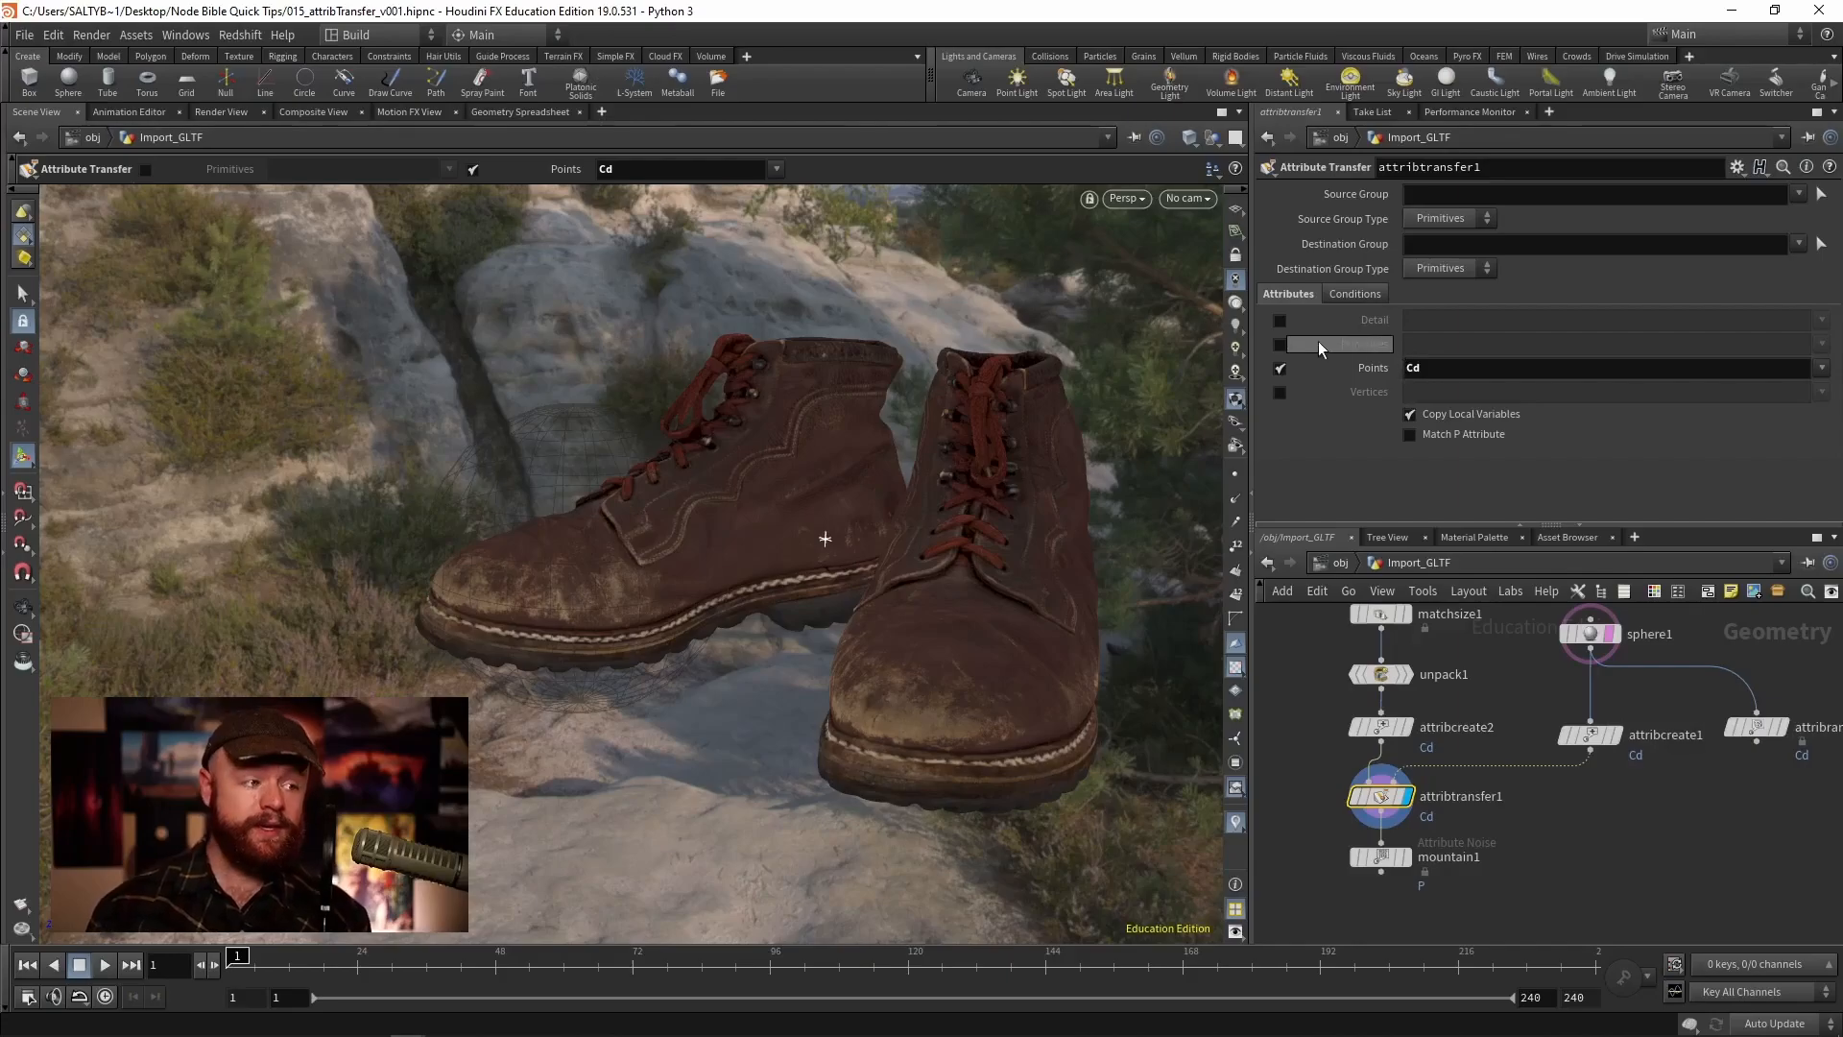
pyautogui.click(1822, 369)
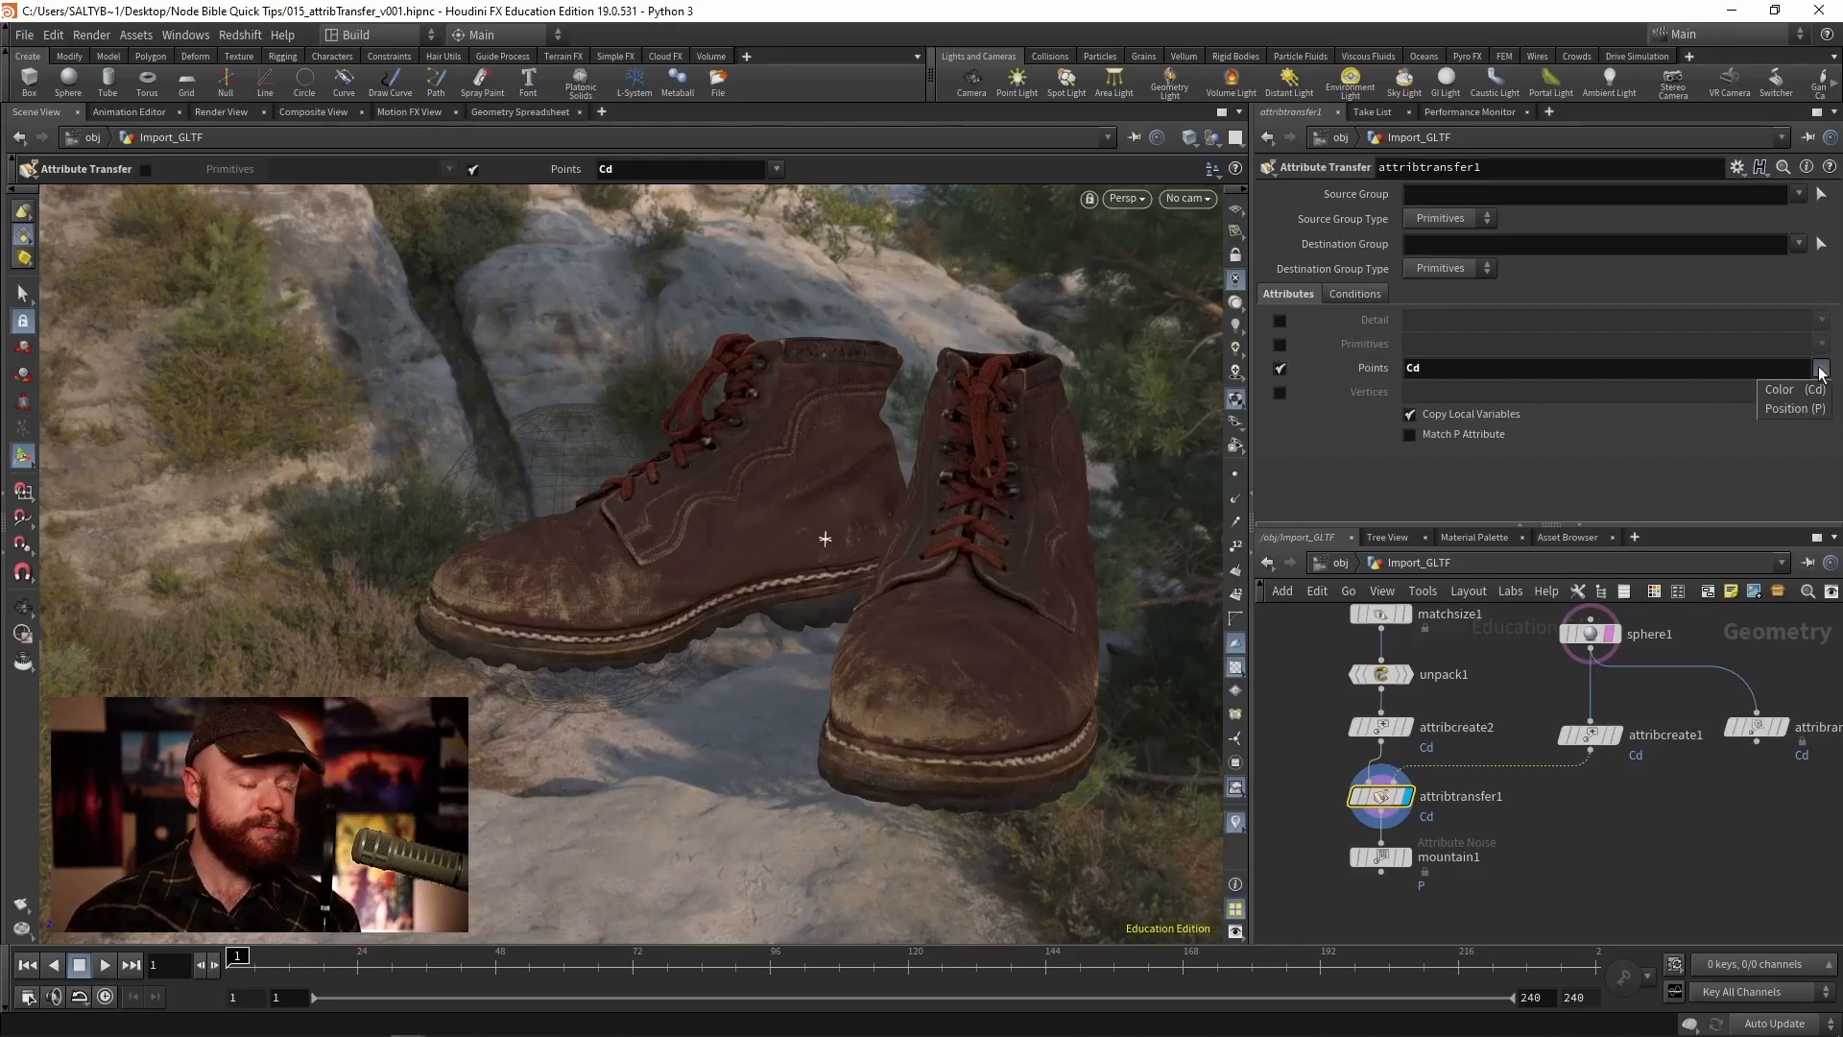
pyautogui.click(1836, 361)
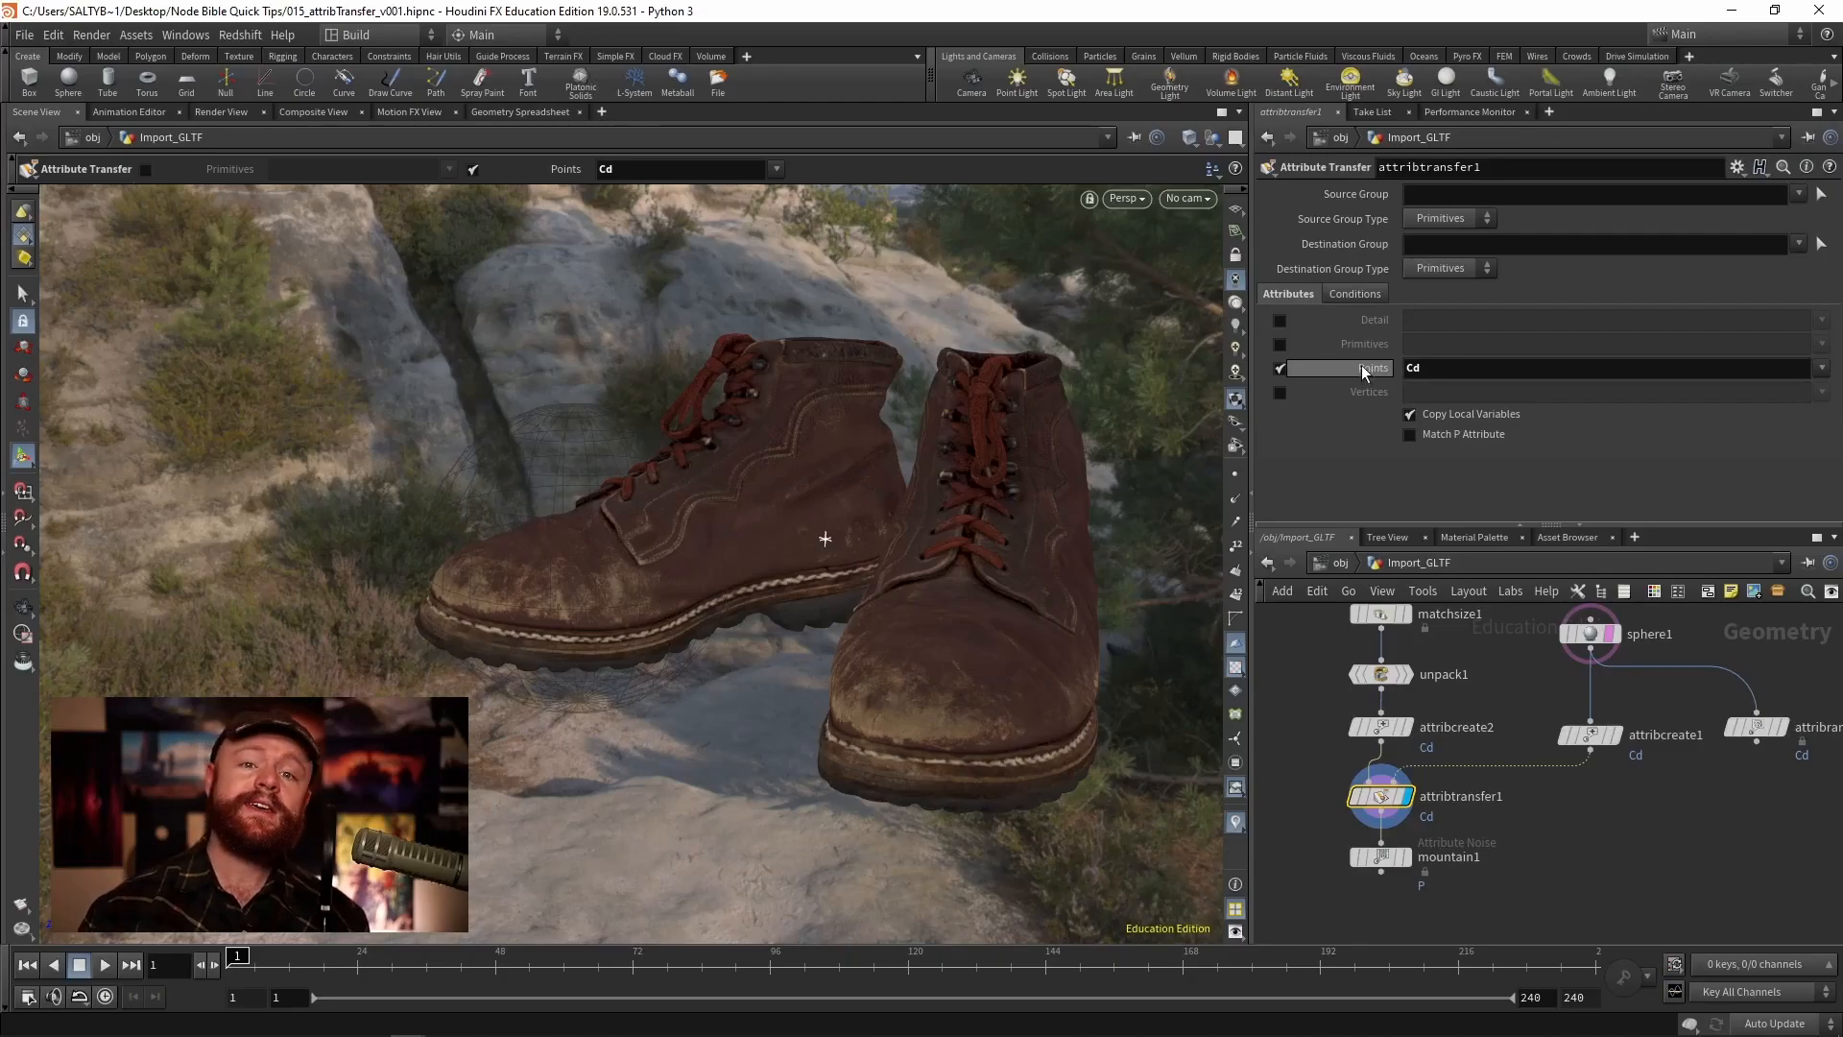
# - Set the attribute transfer's Distance Threshold to 0 under its Conditions
pyautogui.click(1356, 294)
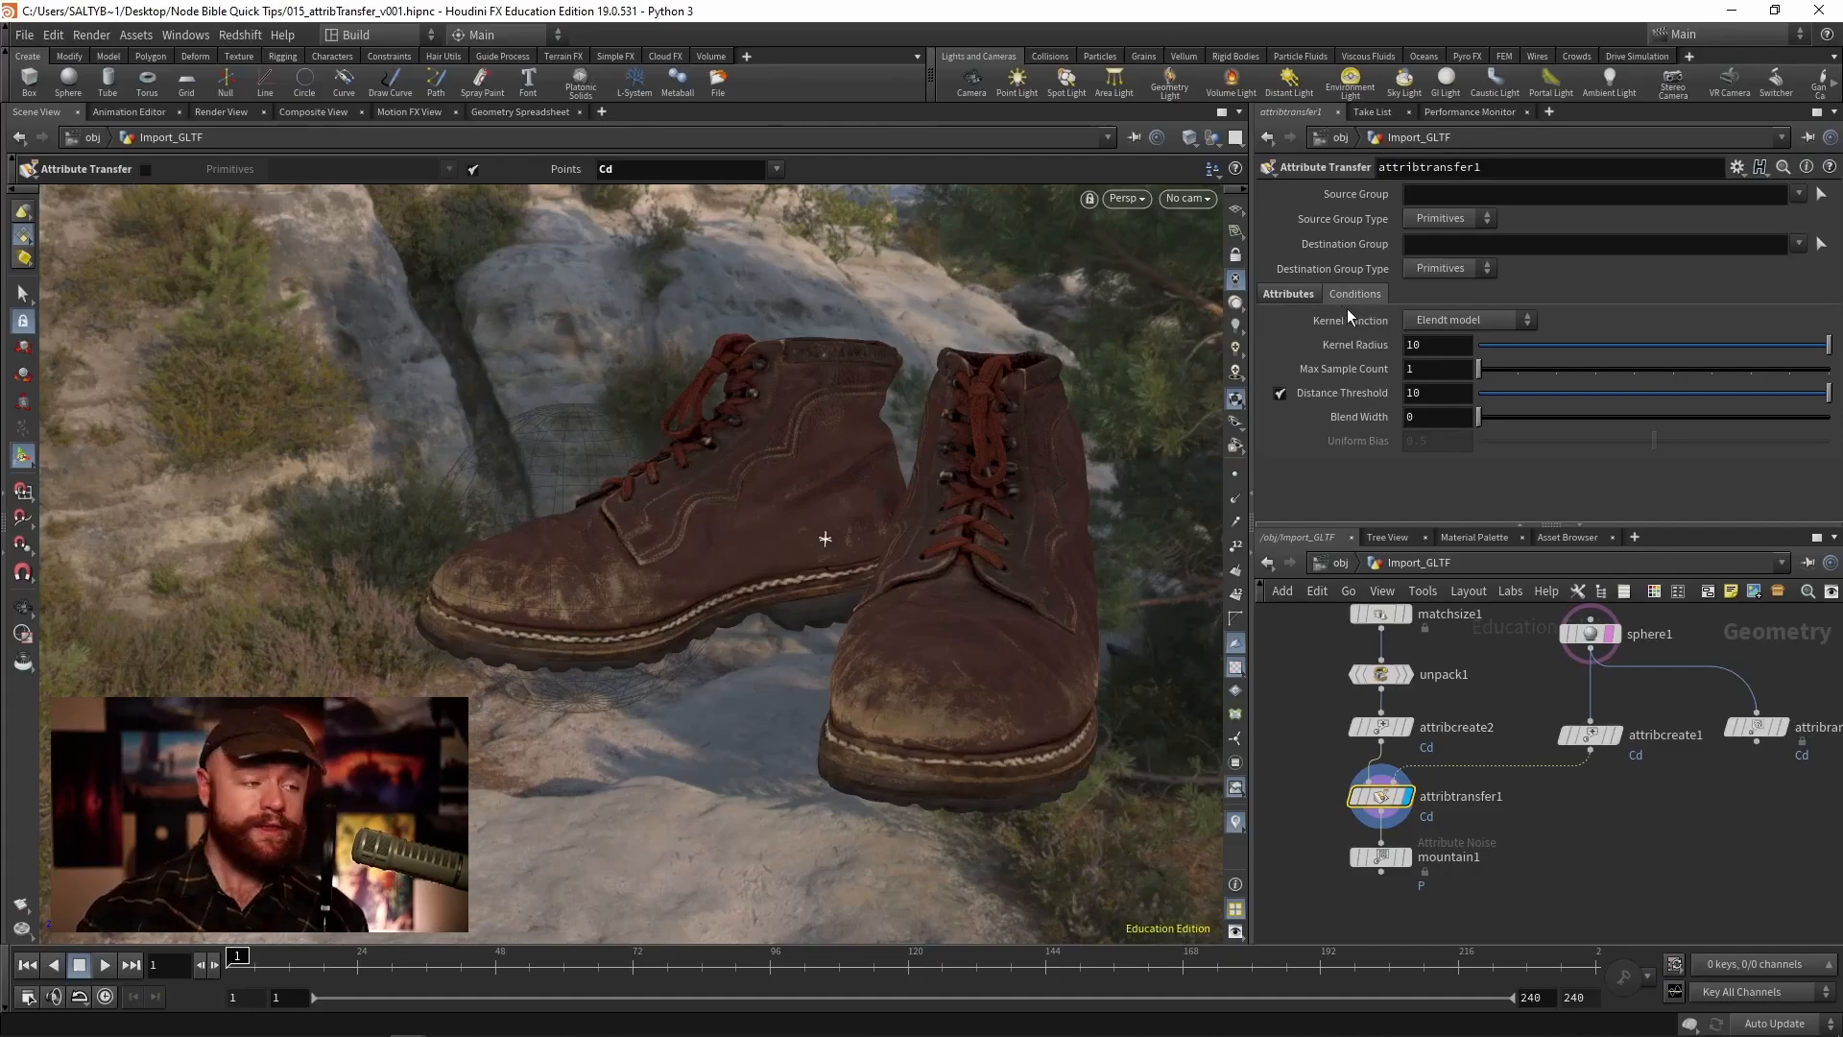
pyautogui.doubleClick(1429, 393)
pyautogui.write('0')
pyautogui.press('Return')
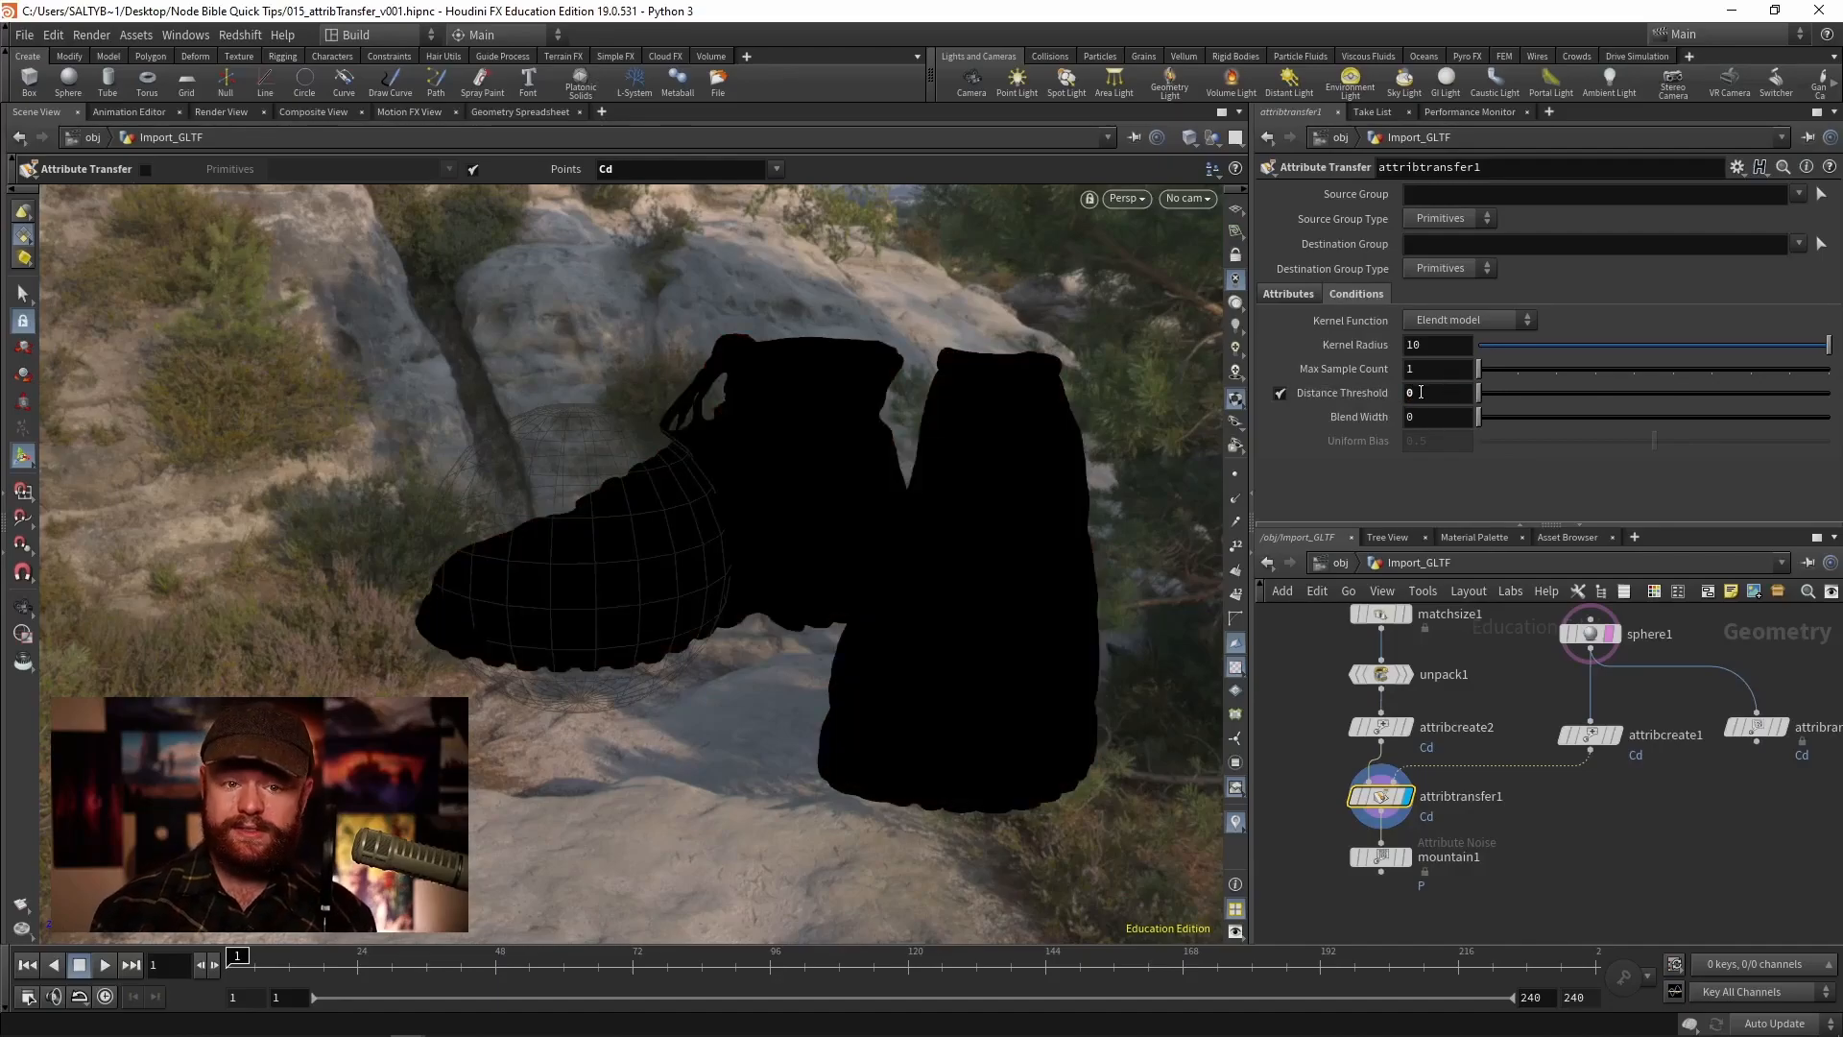
# - Scrub the Distance Threshold up to about 0.037
pyautogui.moveTo(1356, 393); pyautogui.dragTo(1686, 444, button='middle')
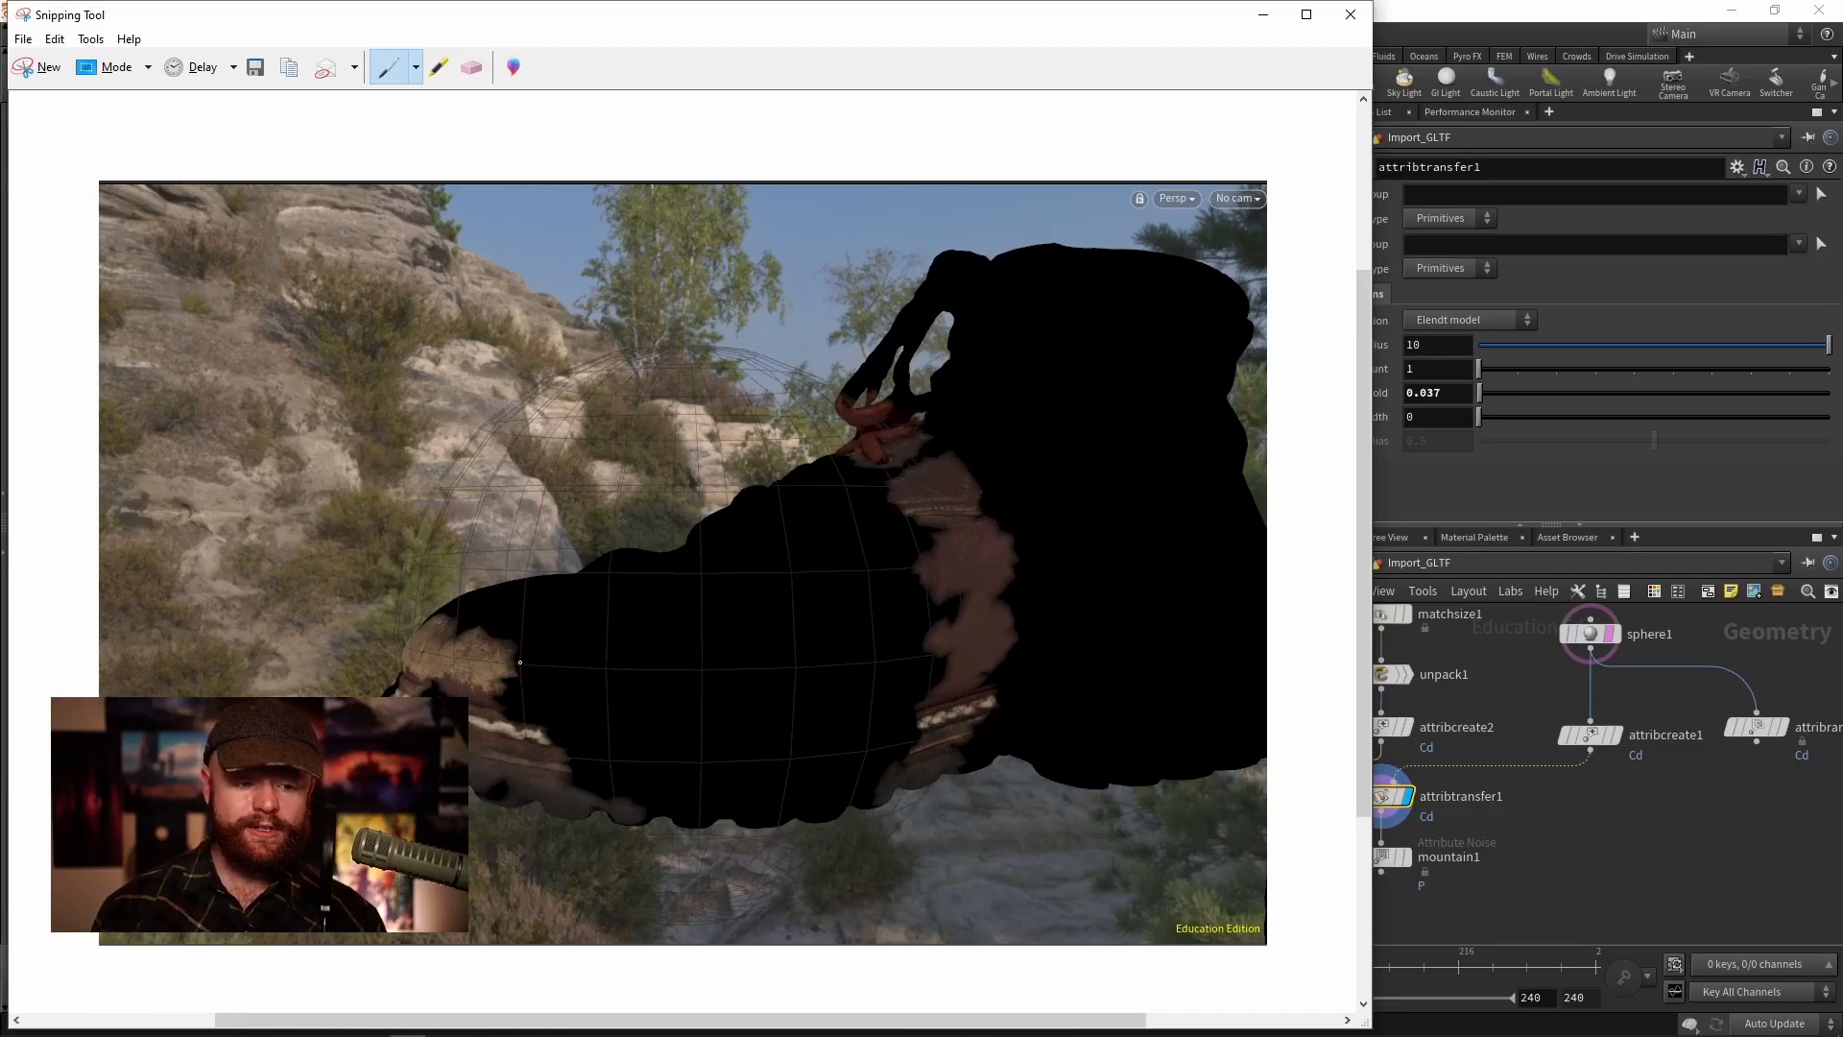
pyautogui.moveTo(450, 659); pyautogui.dragTo(411, 649)
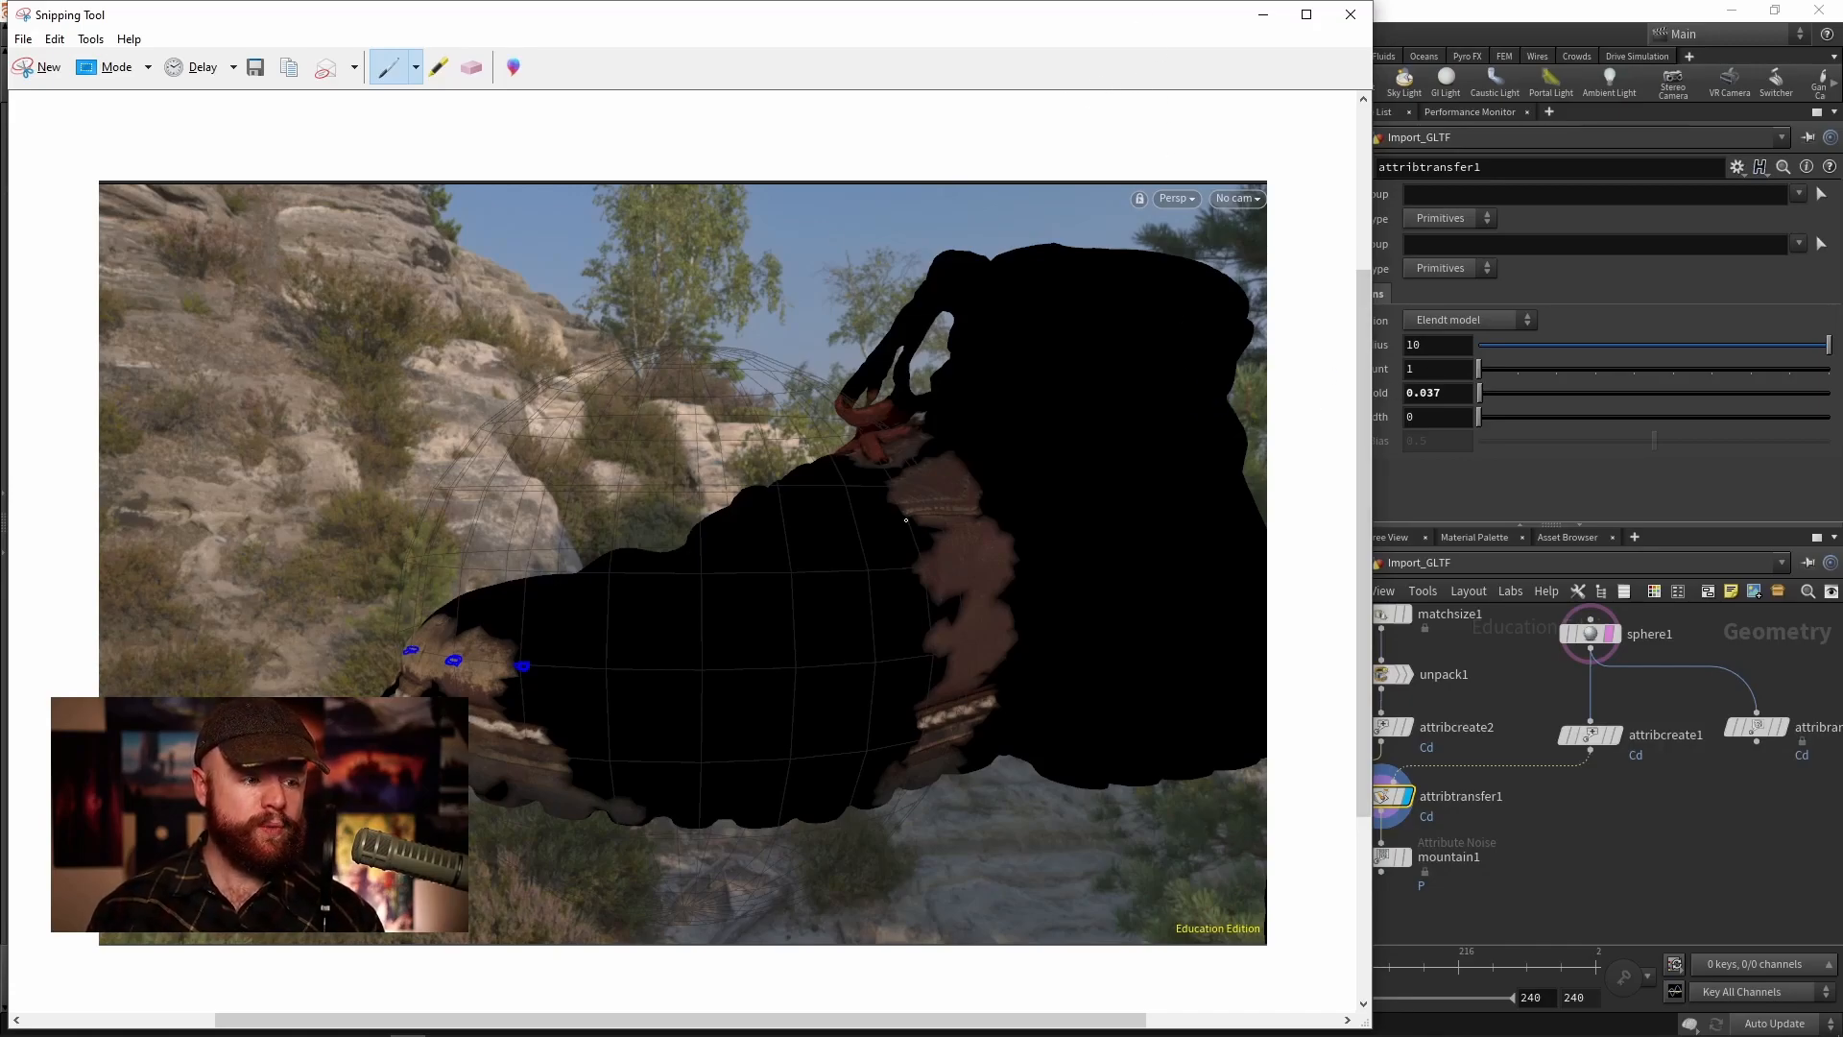
pyautogui.click(1262, 15)
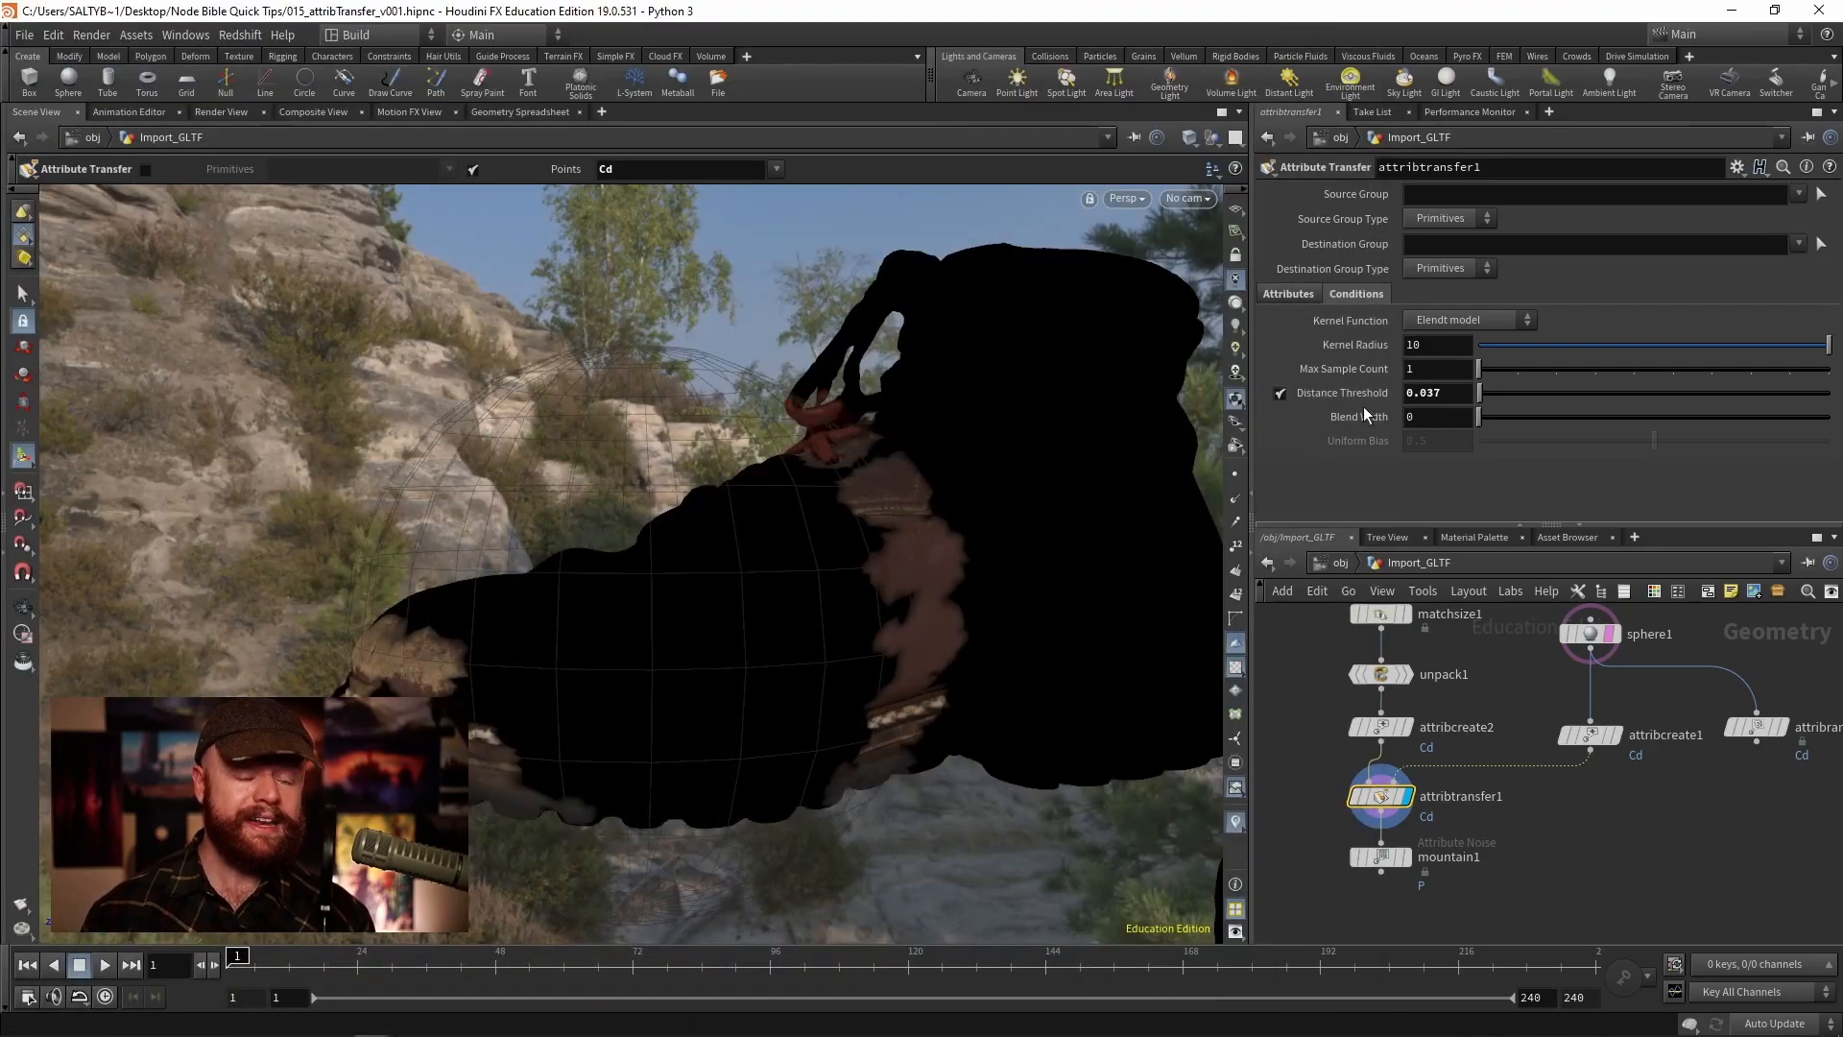
# - Set Distance Threshold to 0 and scrub Blend Width to about 0.087
pyautogui.moveTo(1374, 417); pyautogui.dragTo(1676, 460, button='middle')
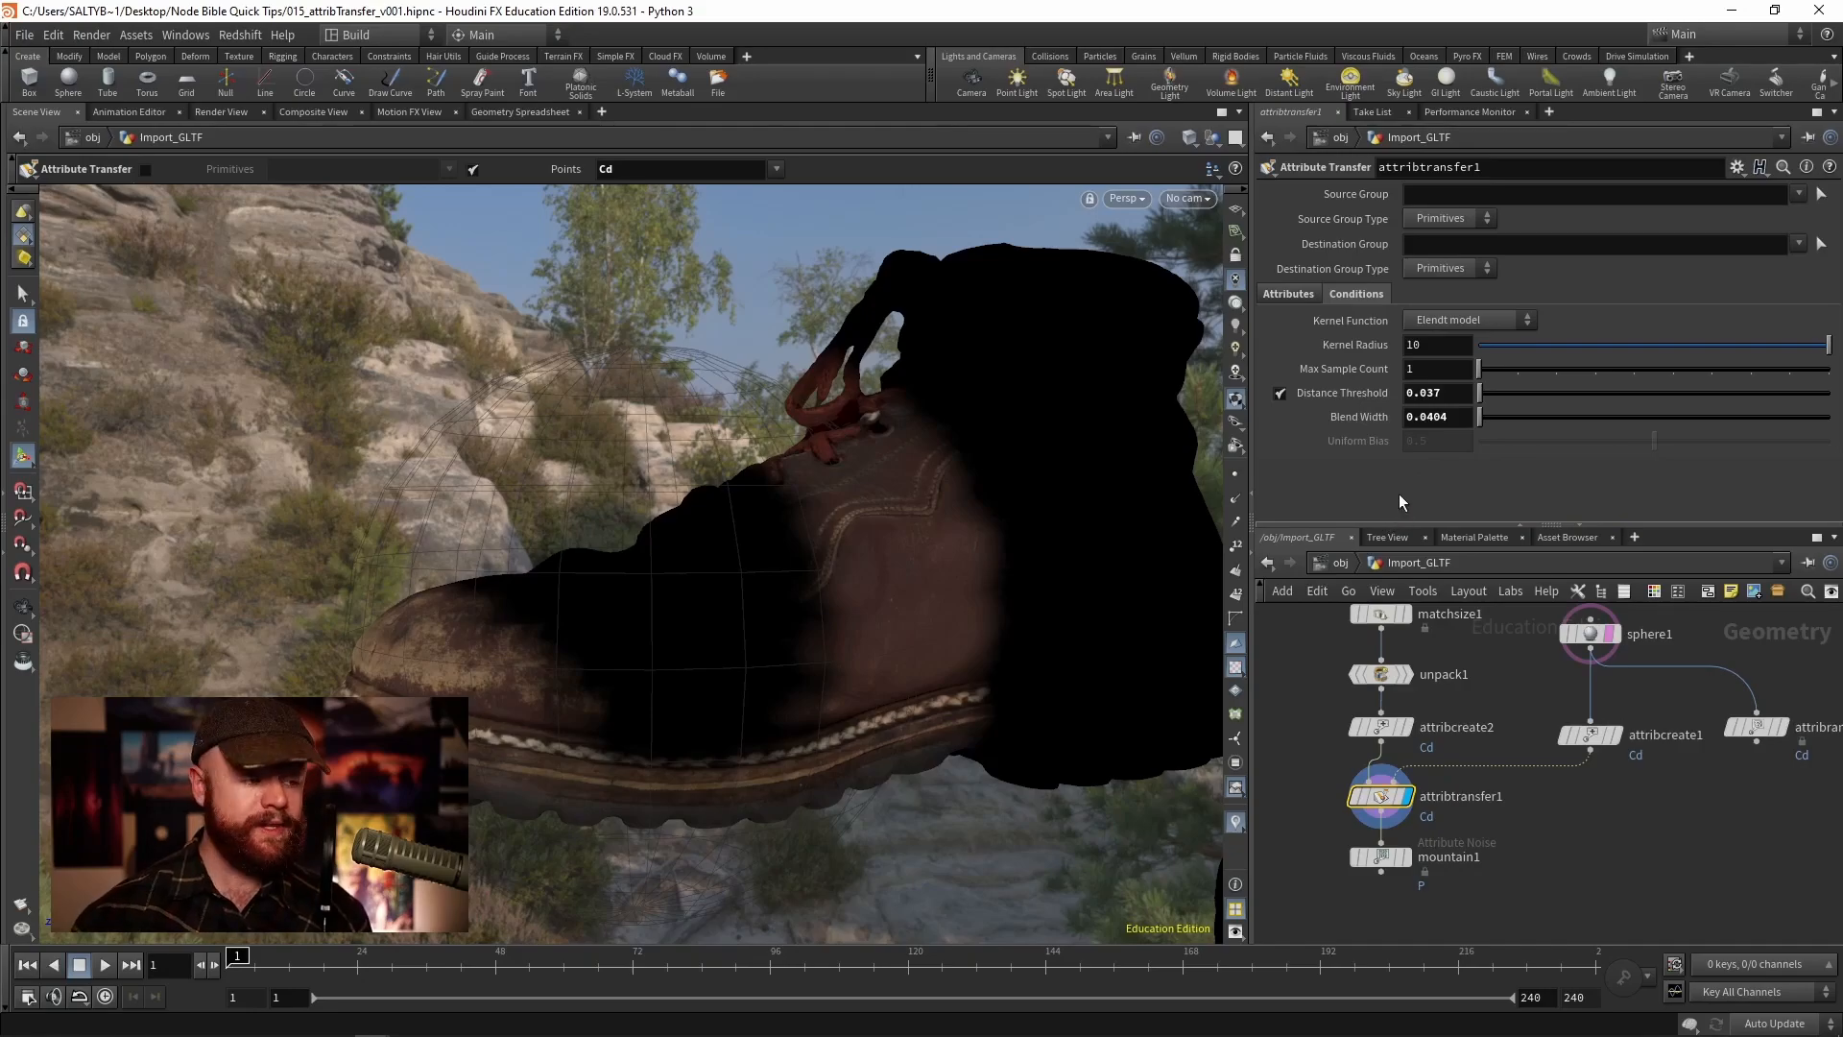
pyautogui.click(1426, 393)
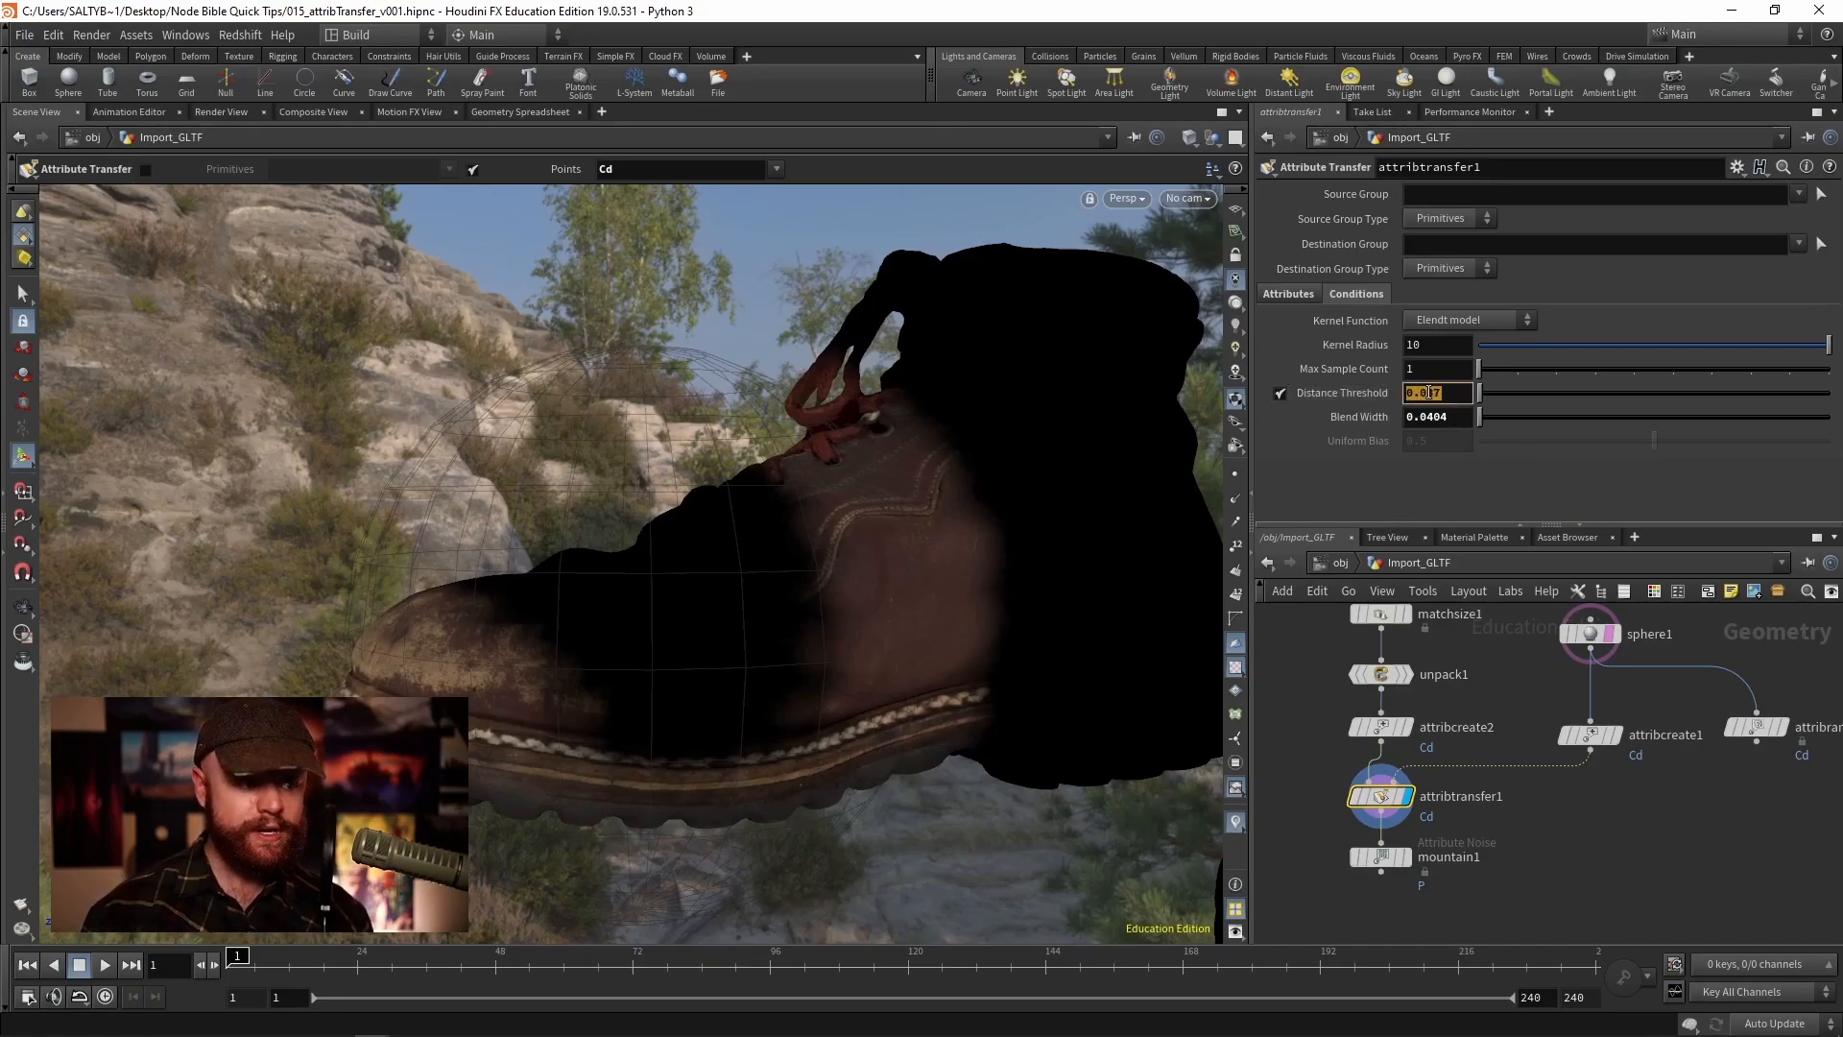
pyautogui.write('0')
pyautogui.press('Return')
pyautogui.moveTo(1348, 421); pyautogui.dragTo(1534, 470, button='middle')
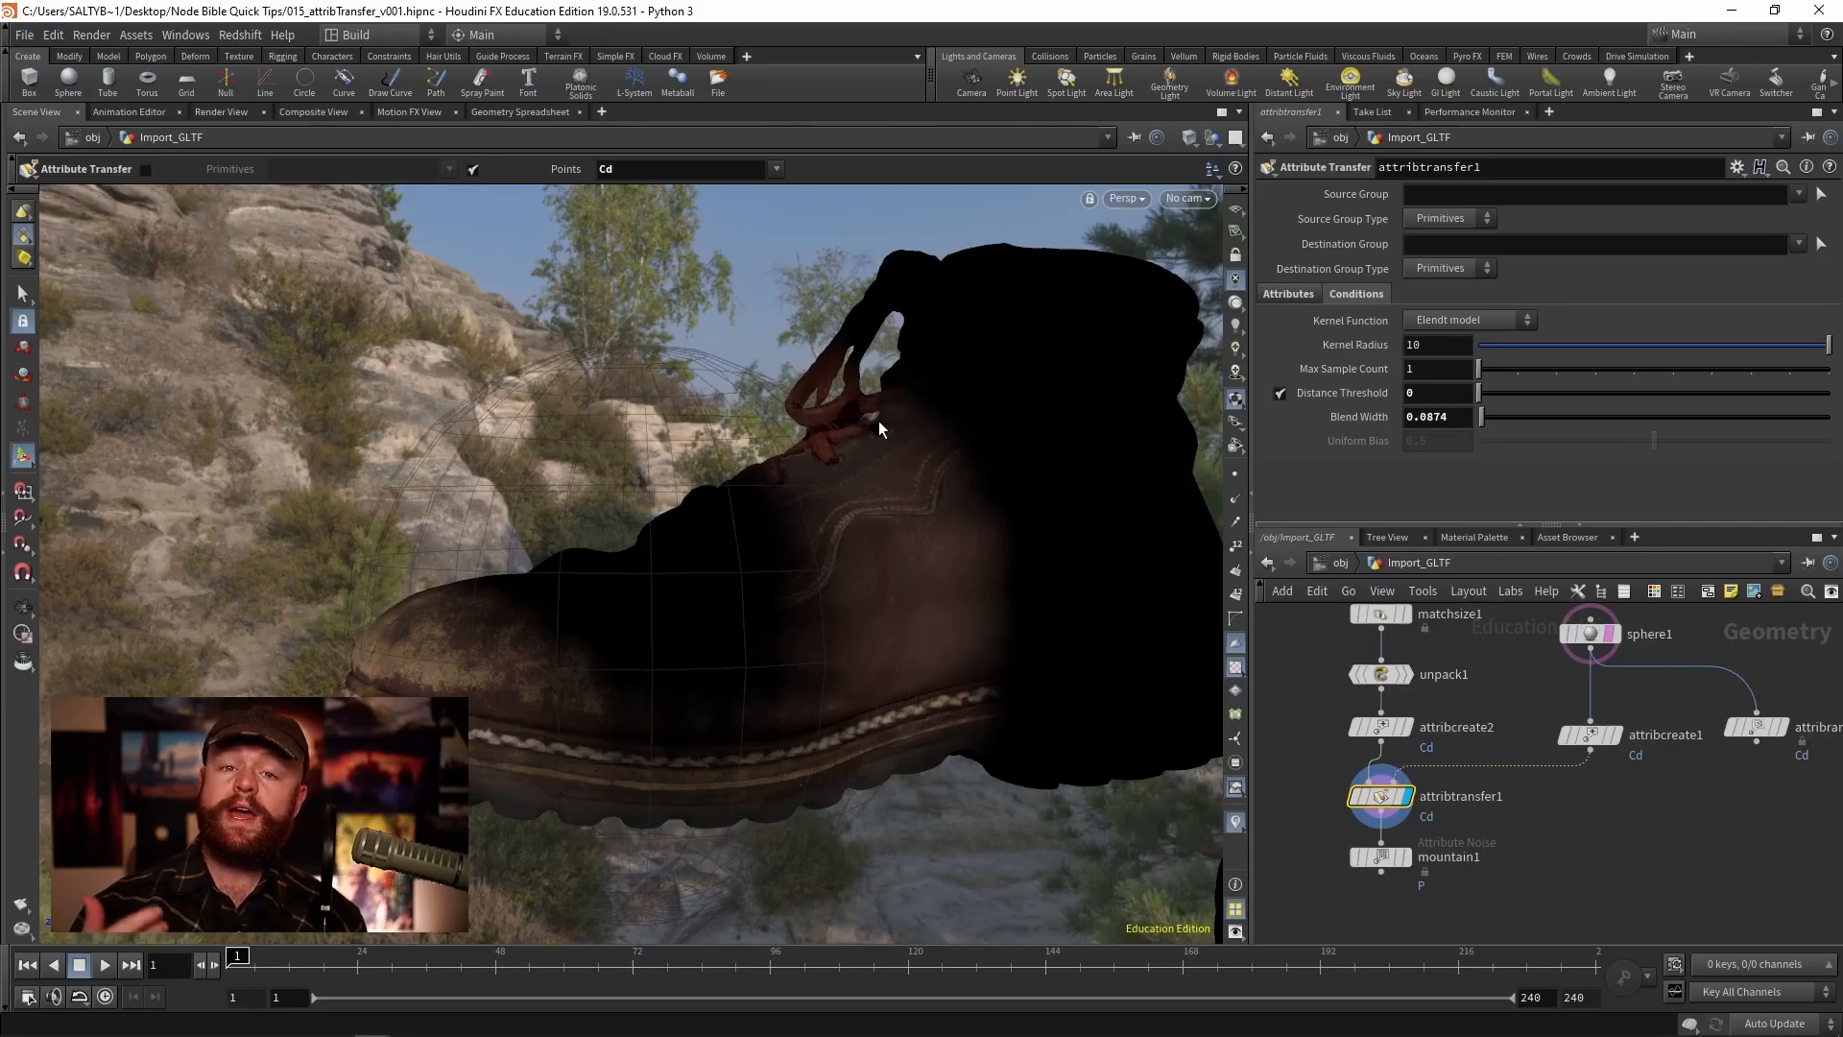
# - Try the Wyvill, Blinn, RenderMan, Hart, Exponential Bump and Uniform kernel functions
pyautogui.click(1445, 319)
pyautogui.click(1456, 341)
pyautogui.click(1471, 320)
pyautogui.click(1444, 377)
pyautogui.click(1468, 319)
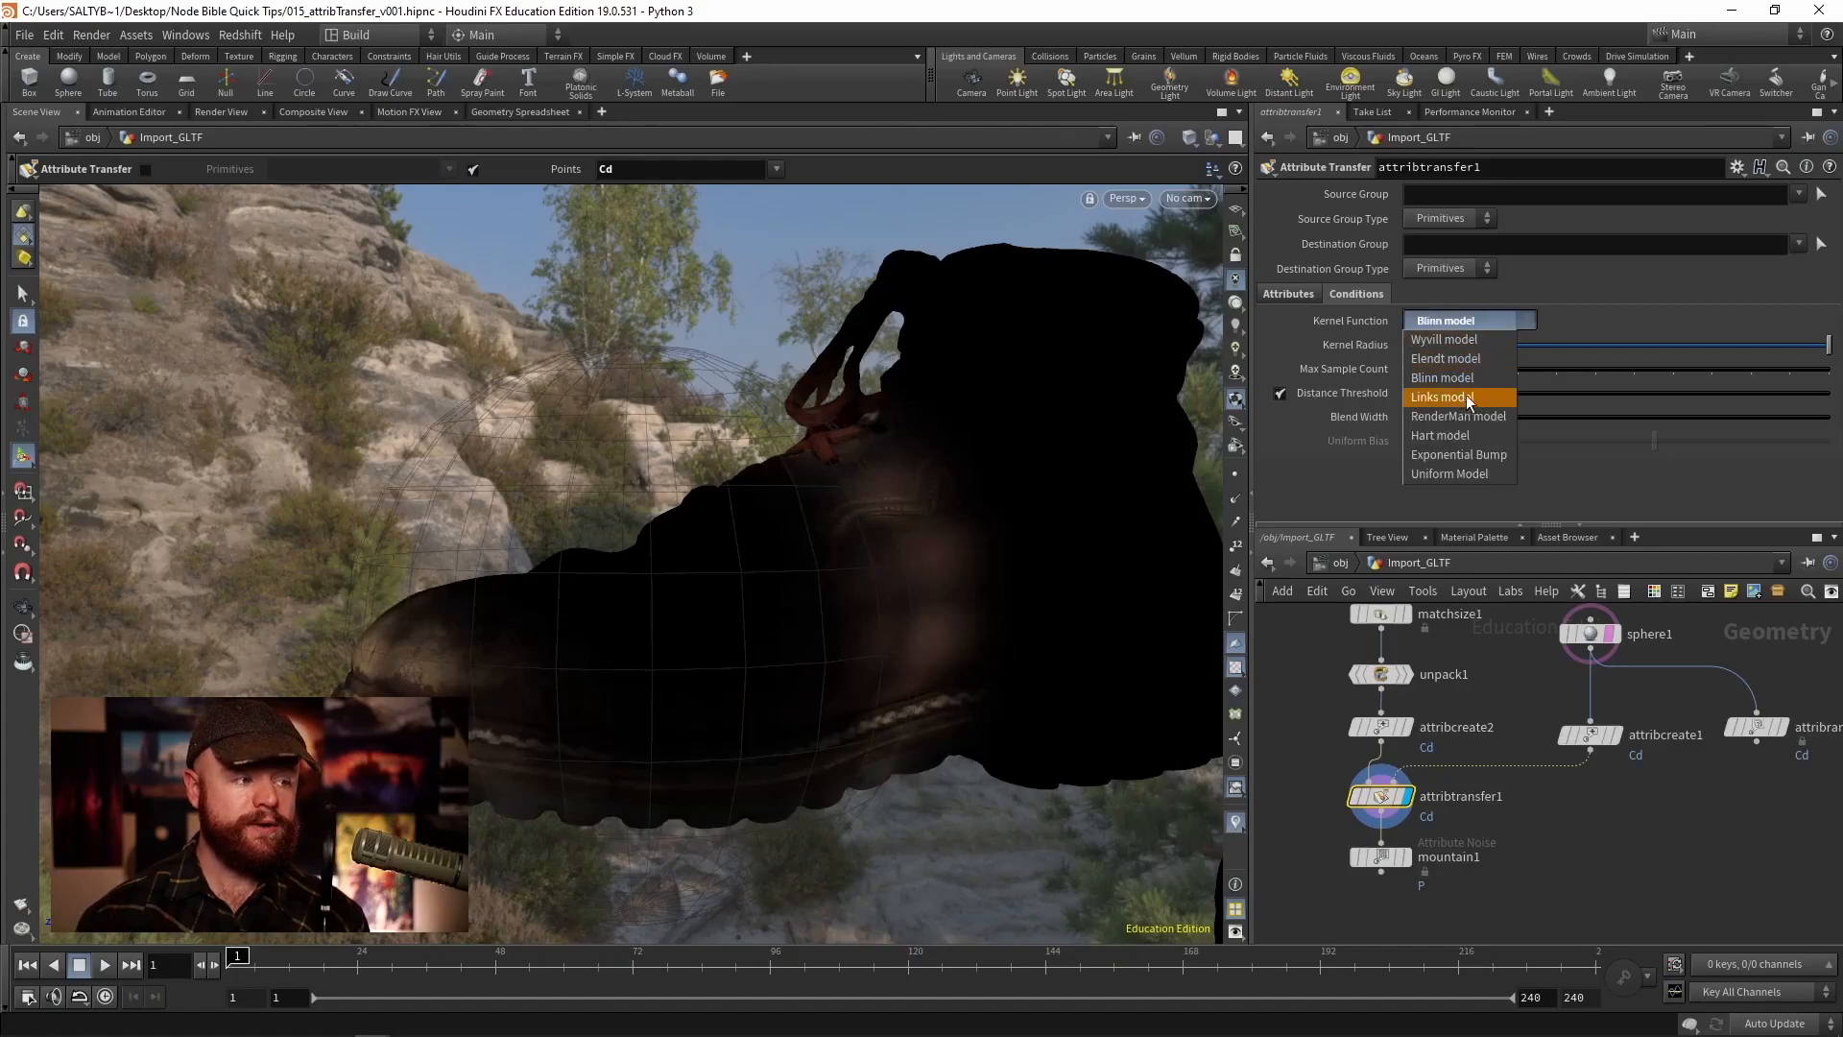
pyautogui.click(1459, 416)
pyautogui.click(1466, 325)
pyautogui.click(1450, 435)
pyautogui.click(1464, 326)
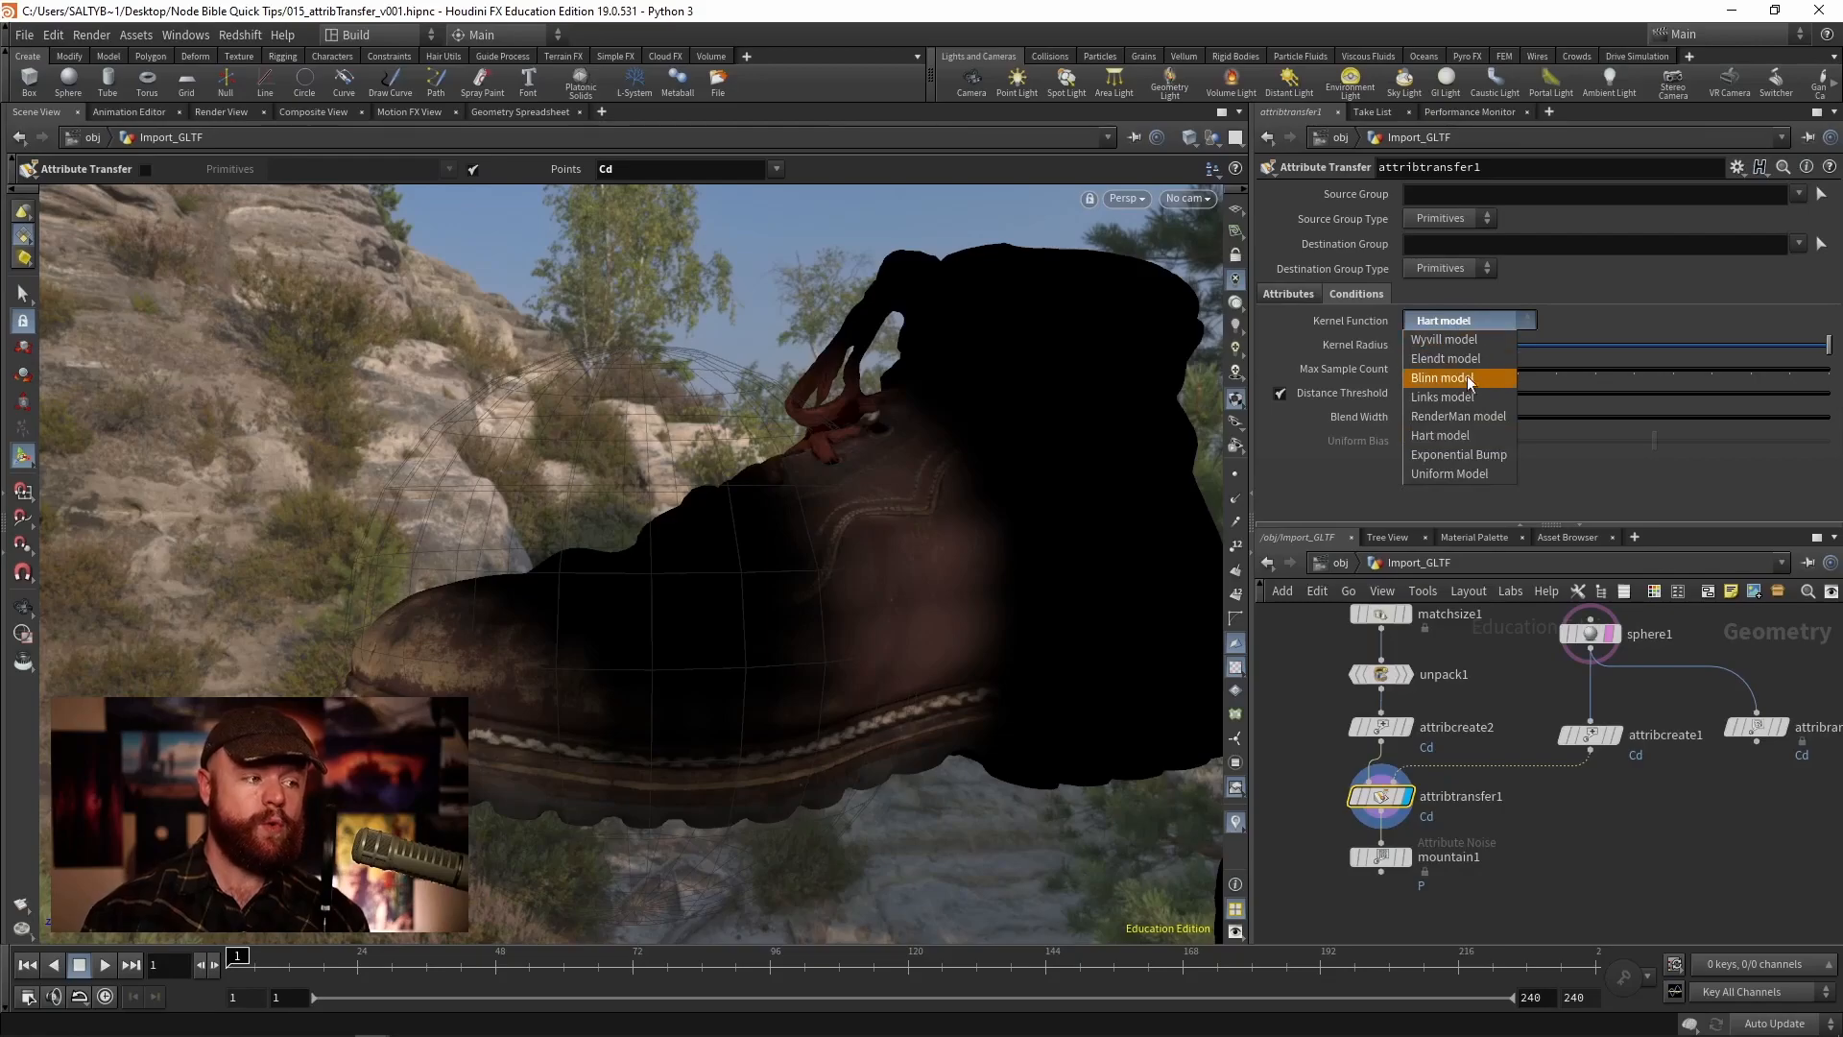
pyautogui.click(1461, 454)
pyautogui.click(1474, 325)
pyautogui.click(1449, 473)
# - Compare the Wyvill, RenderMan, Elendt and Blinn kernels, settling on the RenderMan model
pyautogui.click(1461, 323)
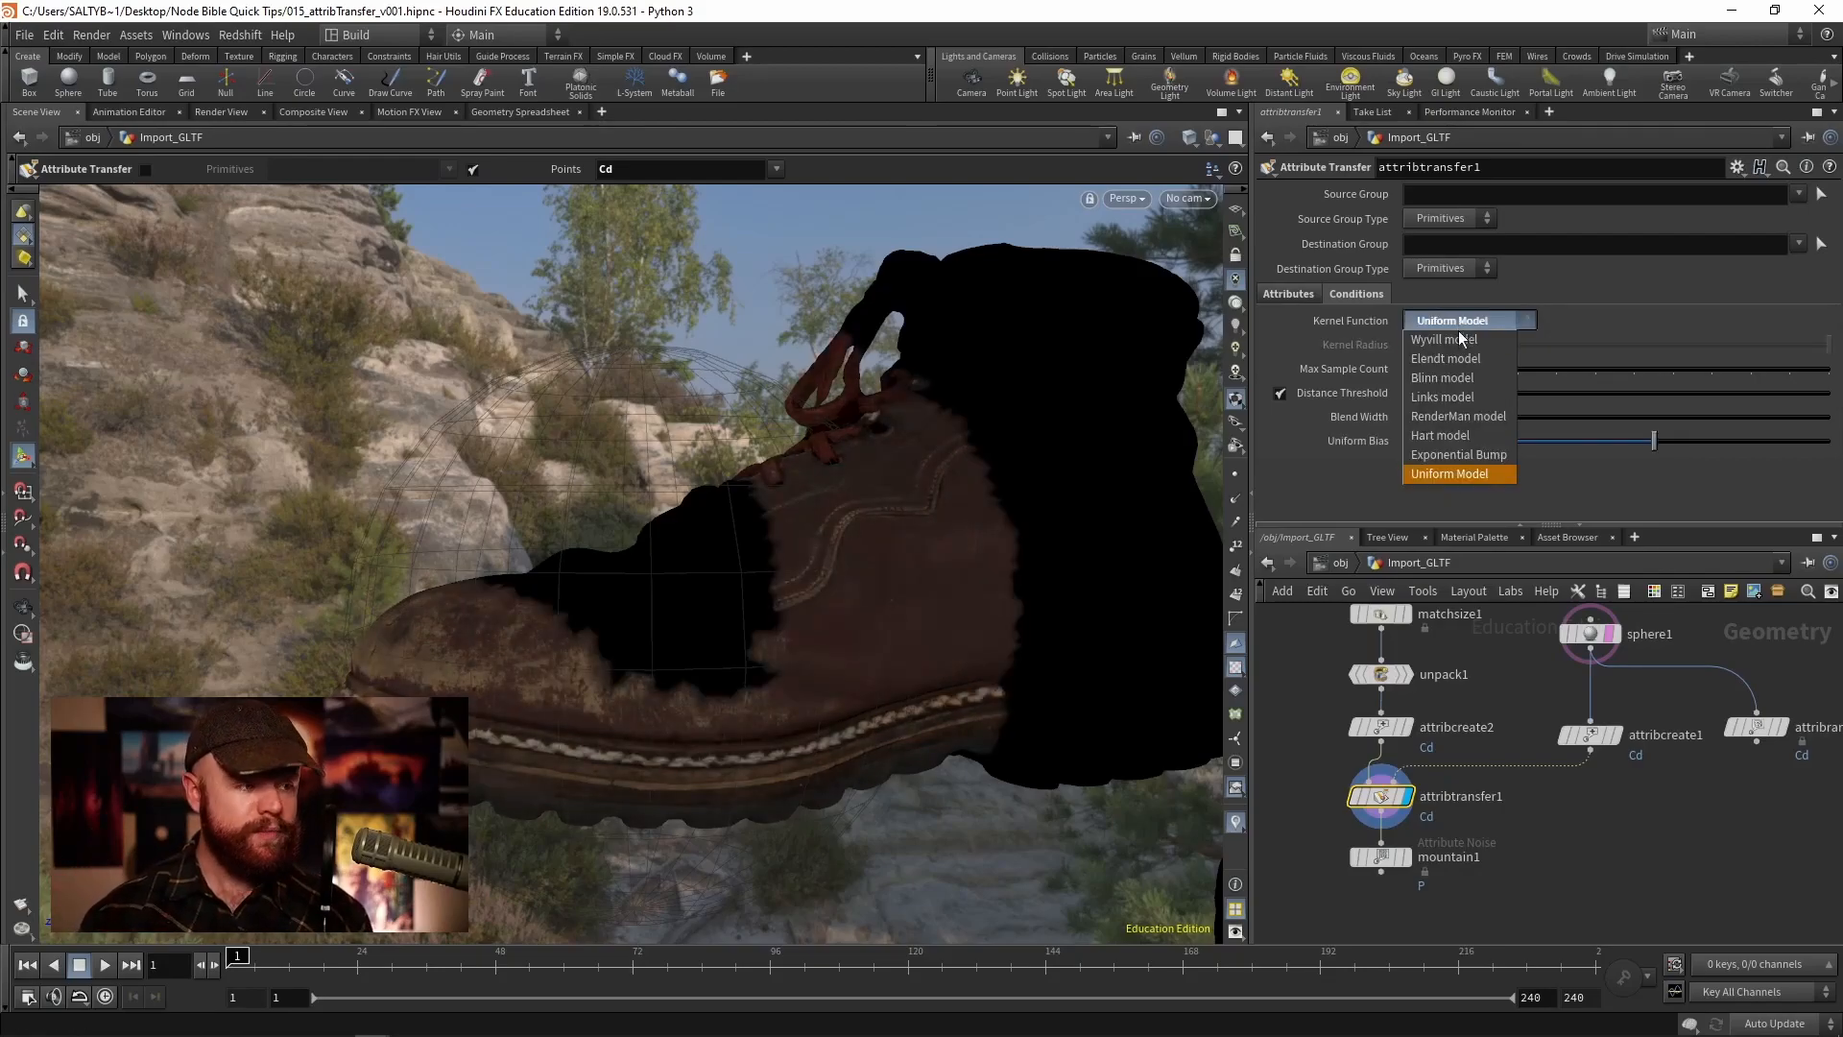
pyautogui.click(1459, 339)
pyautogui.click(1479, 322)
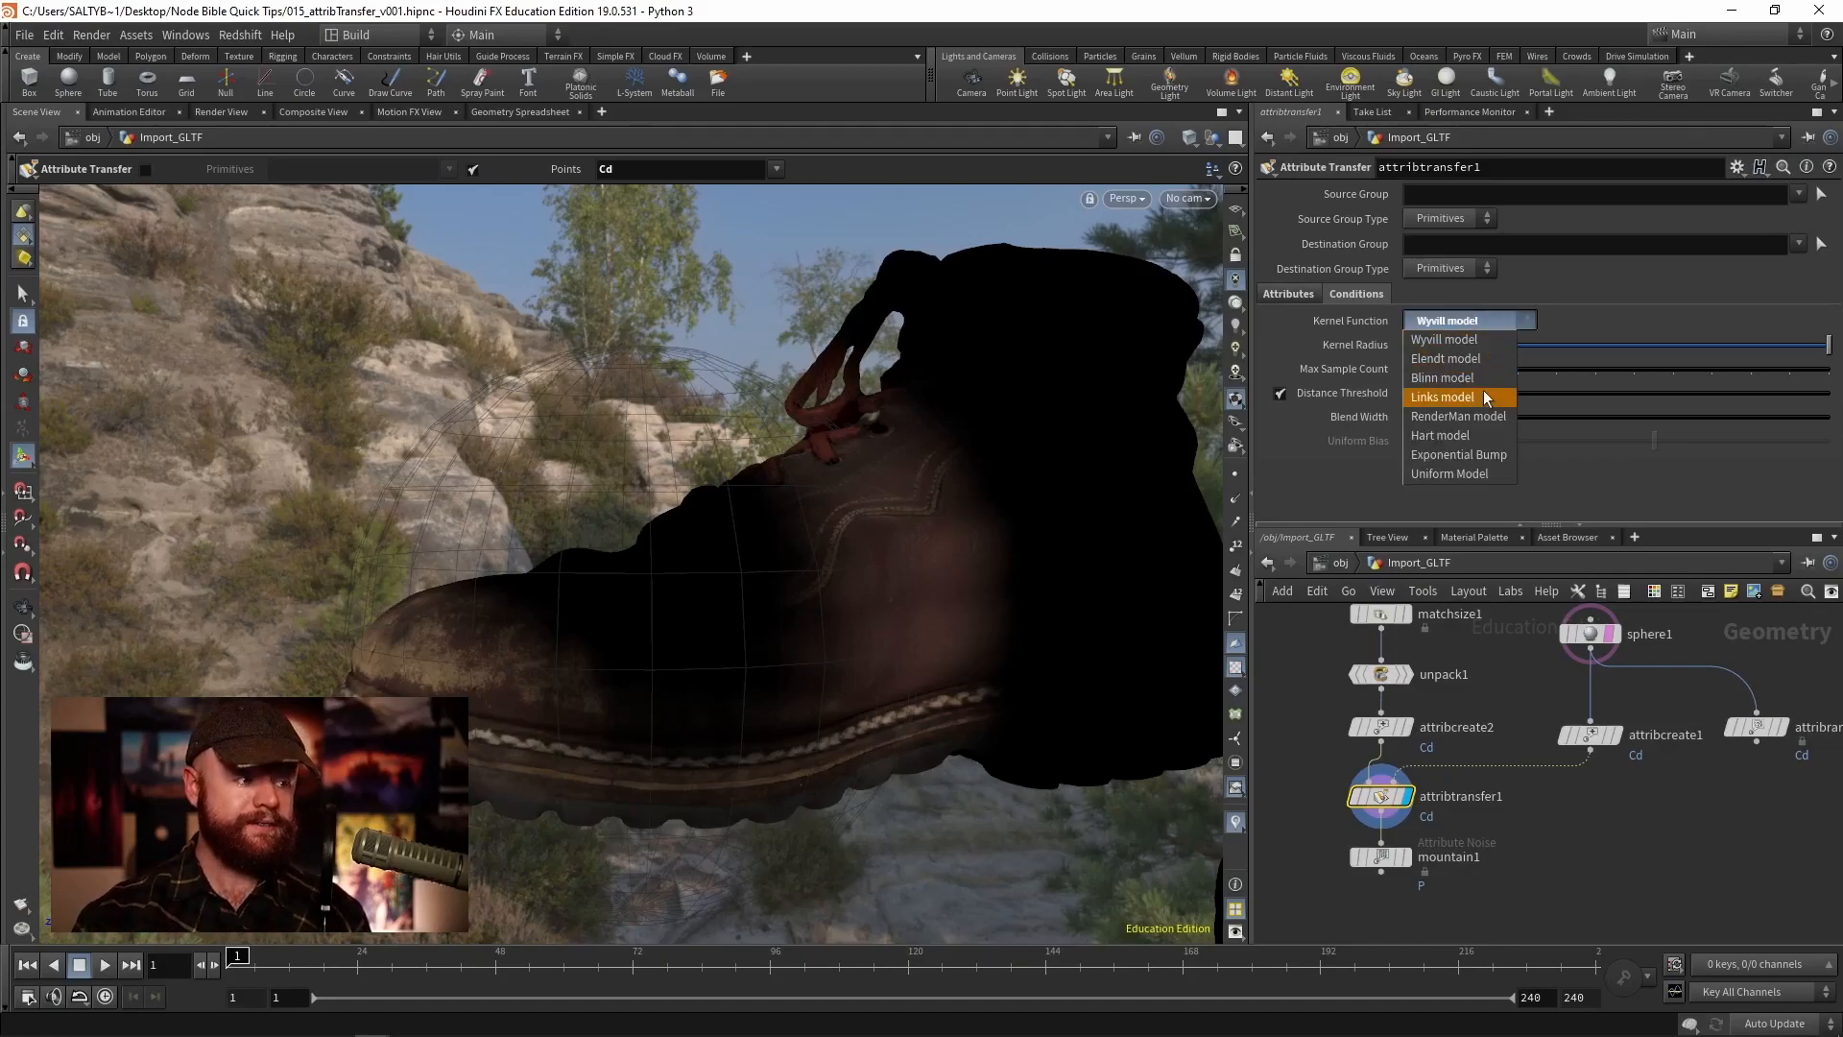
pyautogui.click(1478, 417)
pyautogui.click(1477, 324)
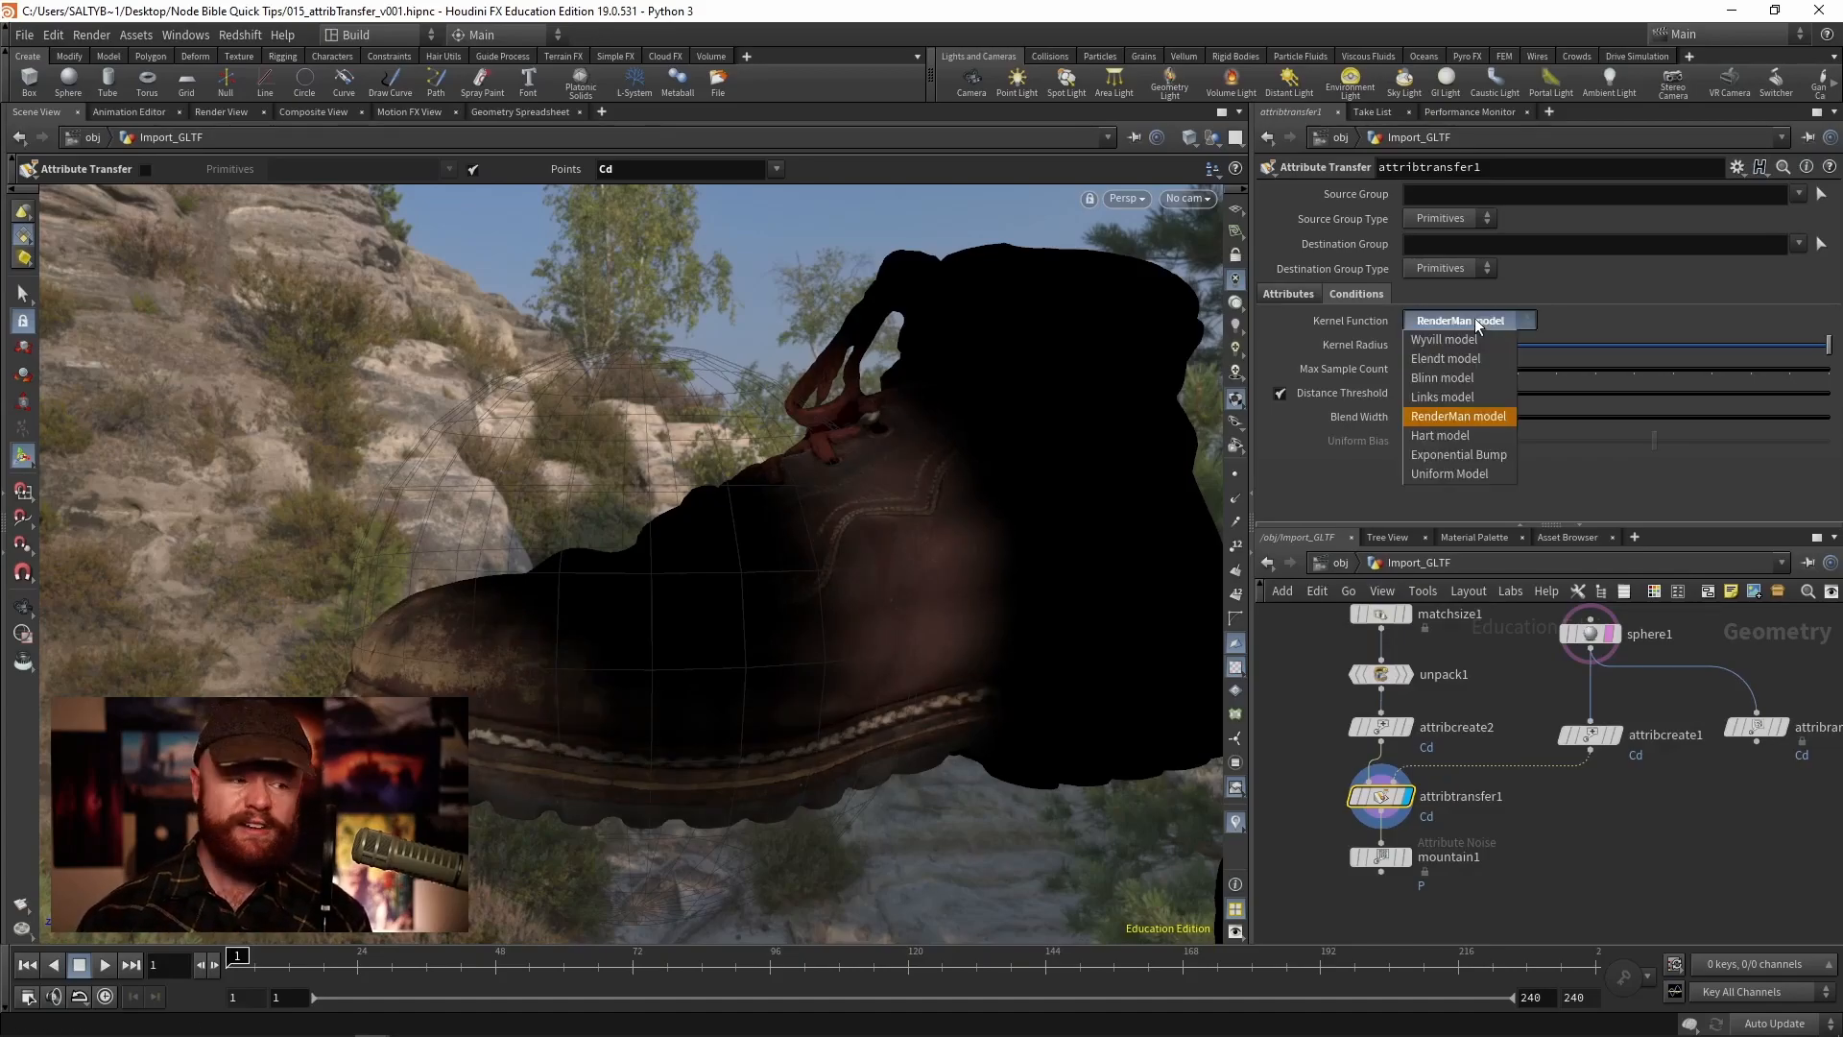
pyautogui.click(1478, 359)
pyautogui.click(1484, 329)
pyautogui.click(1478, 373)
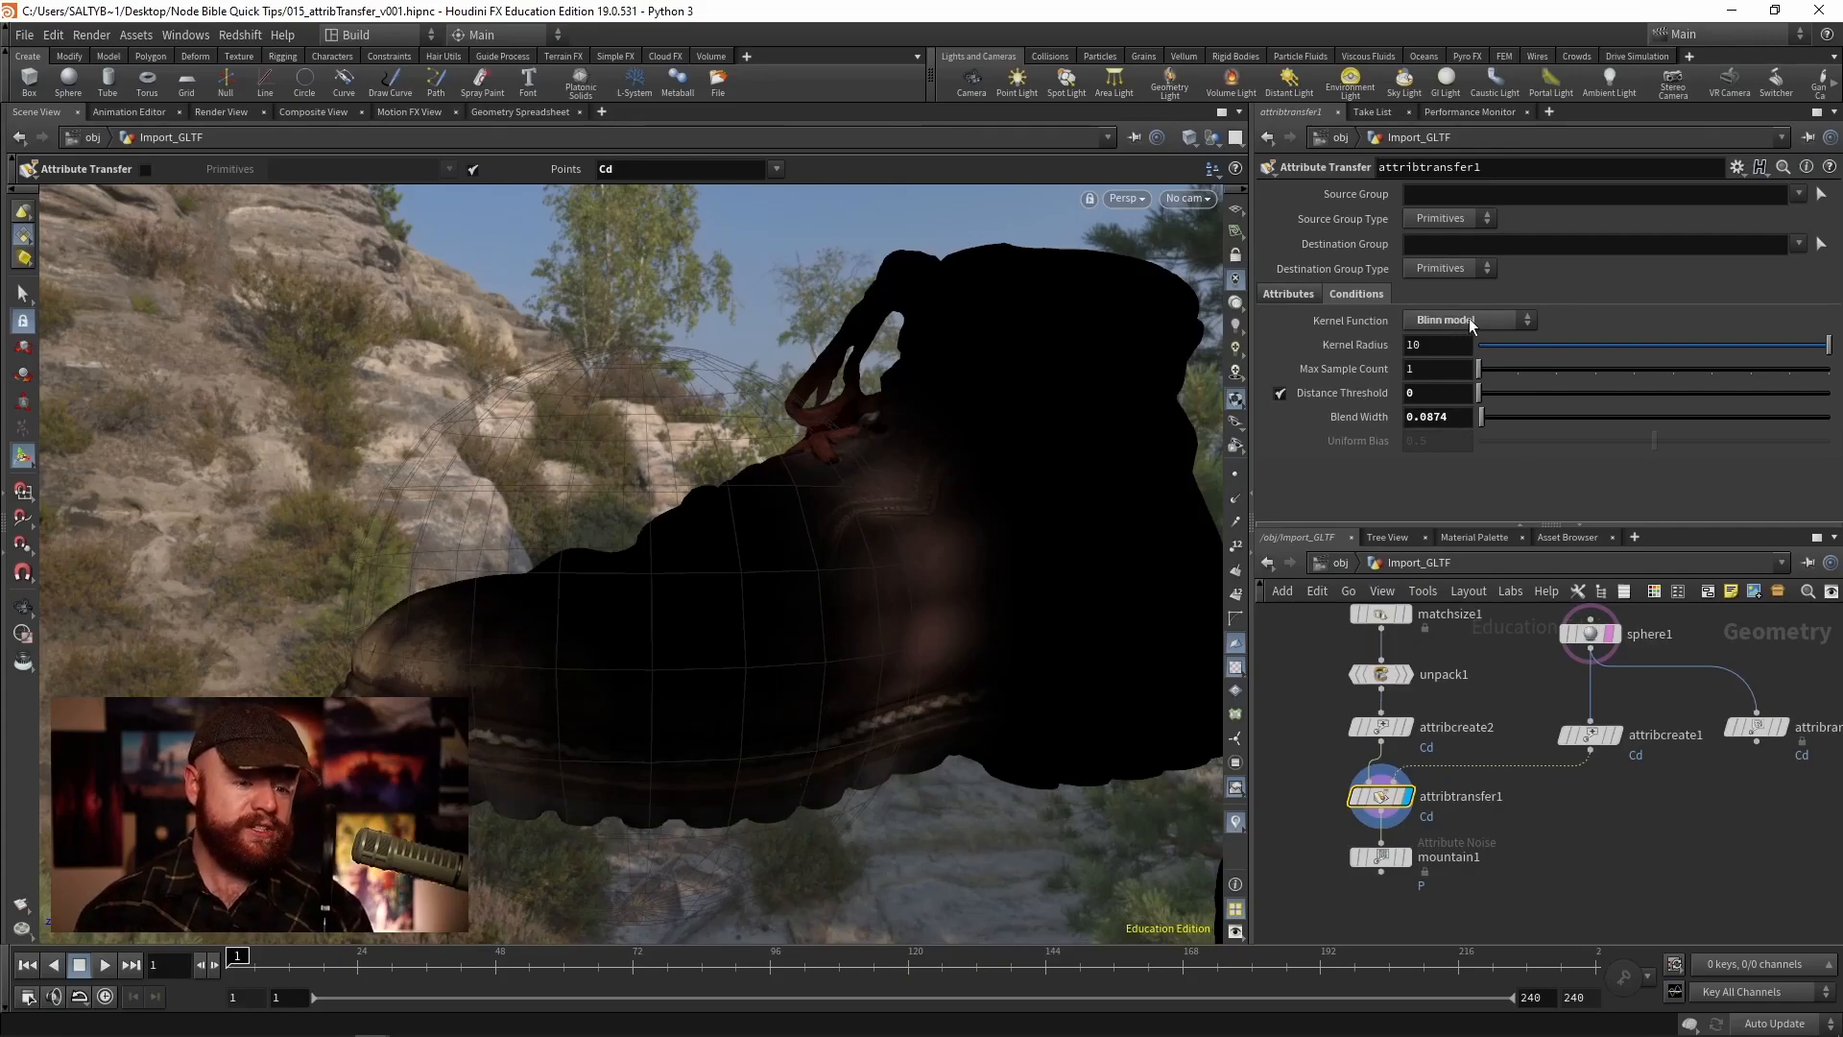
pyautogui.click(1470, 318)
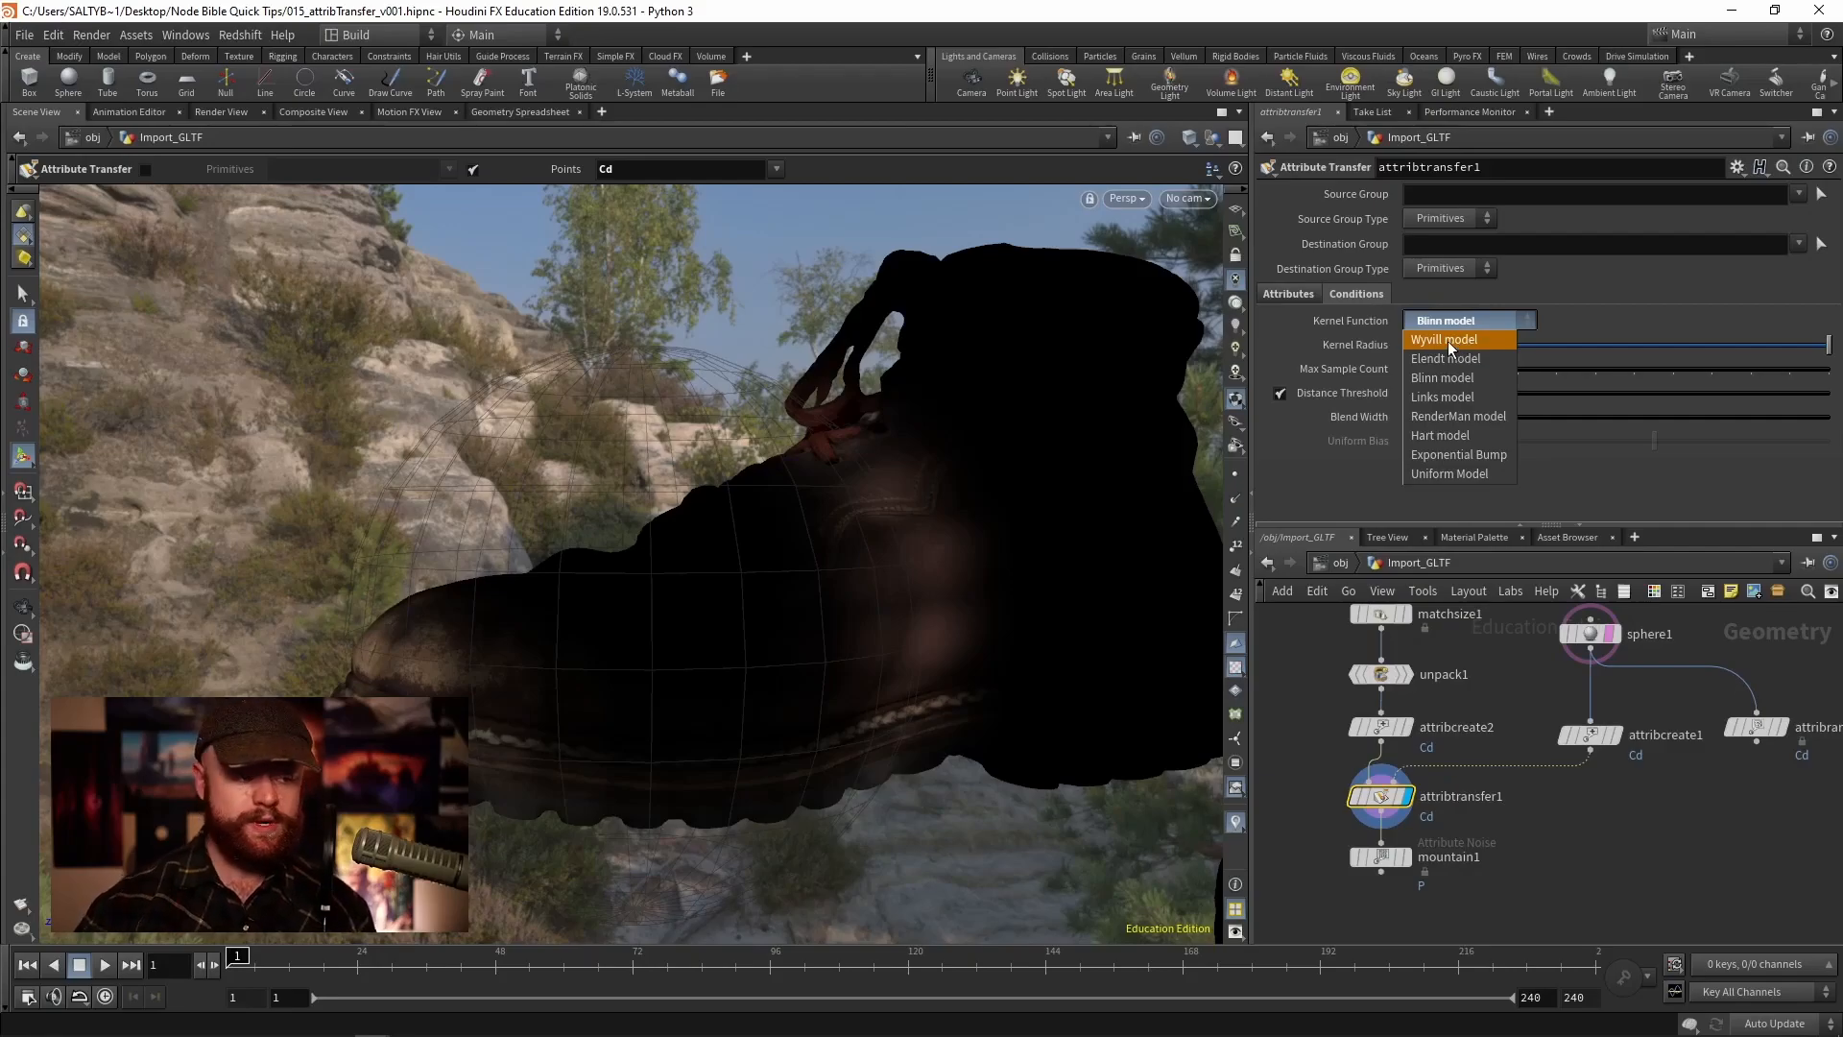
pyautogui.click(1454, 416)
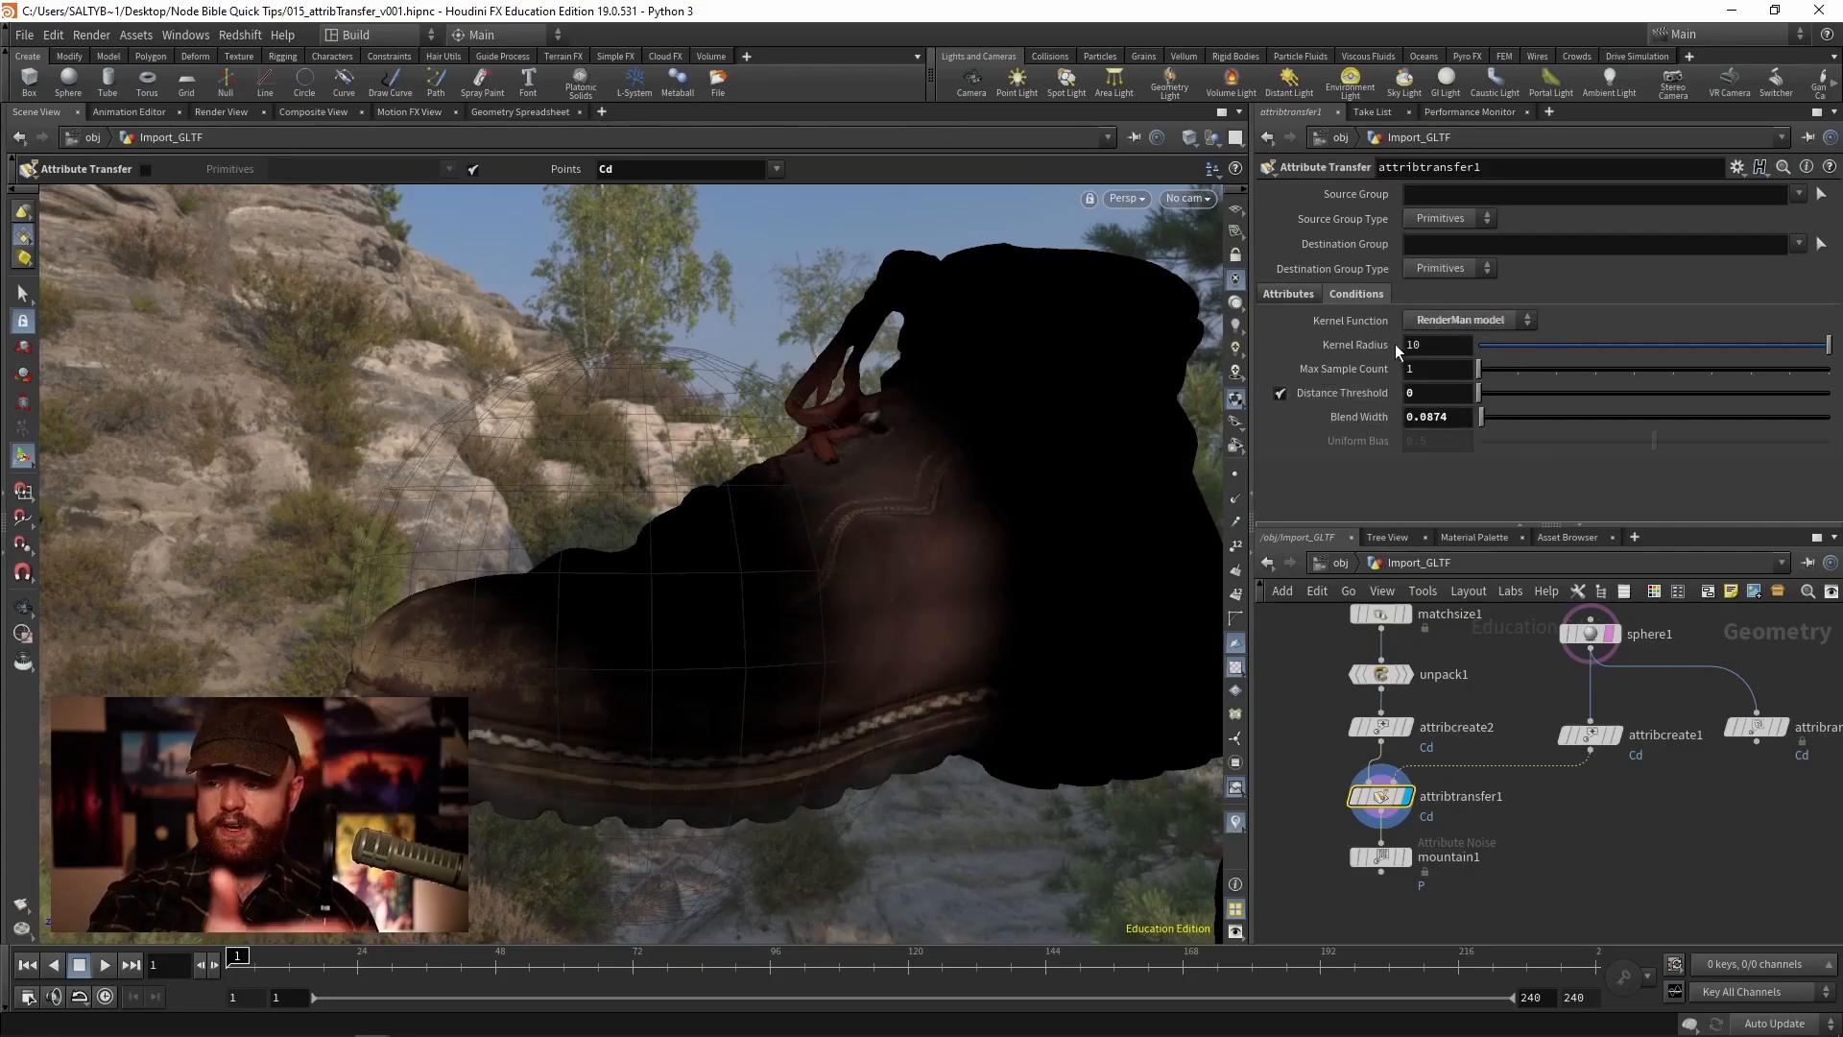
# - Increase the Blend Width to about 0.4874 while viewing the boots
pyautogui.moveTo(1356, 423); pyautogui.dragTo(1567, 421, button='middle')
pyautogui.press('Escape')
pyautogui.keyDown('alt'); pyautogui.moveTo(953, 478); pyautogui.dragTo(321, 609, button='right'); pyautogui.keyUp('alt')
pyautogui.keyDown('alt'); pyautogui.moveTo(662, 543); pyautogui.dragTo(797, 652); pyautogui.keyUp('alt')
pyautogui.moveTo(1342, 424); pyautogui.dragTo(1392, 421, button='middle')
pyautogui.moveTo(832, 541)
pyautogui.keyDown('alt'); pyautogui.mouseDown()
pyautogui.moveTo(837, 578)
pyautogui.moveTo(864, 543)
pyautogui.mouseUp(); pyautogui.keyUp('alt')
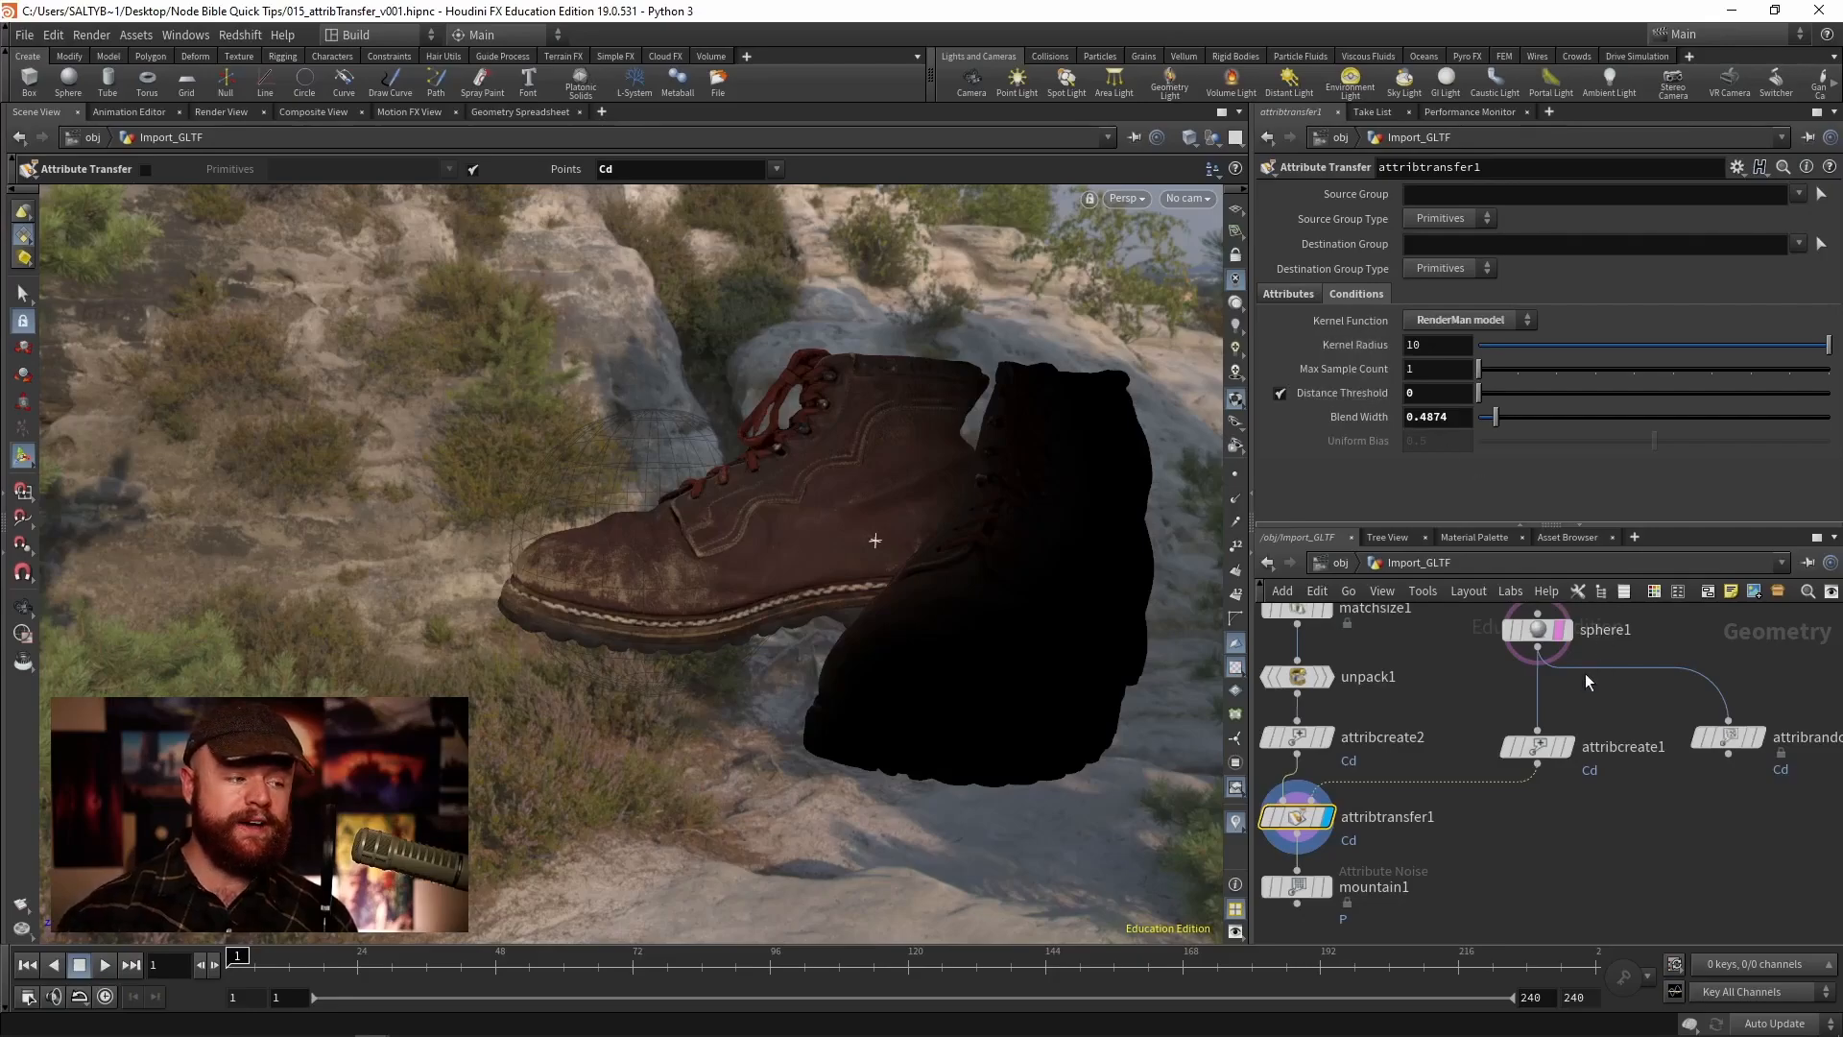
# - Display the sphere1 node in the network
pyautogui.moveTo(1426, 662); pyautogui.dragTo(1449, 689, button='middle')
pyautogui.moveTo(1507, 684); pyautogui.dragTo(1611, 620)
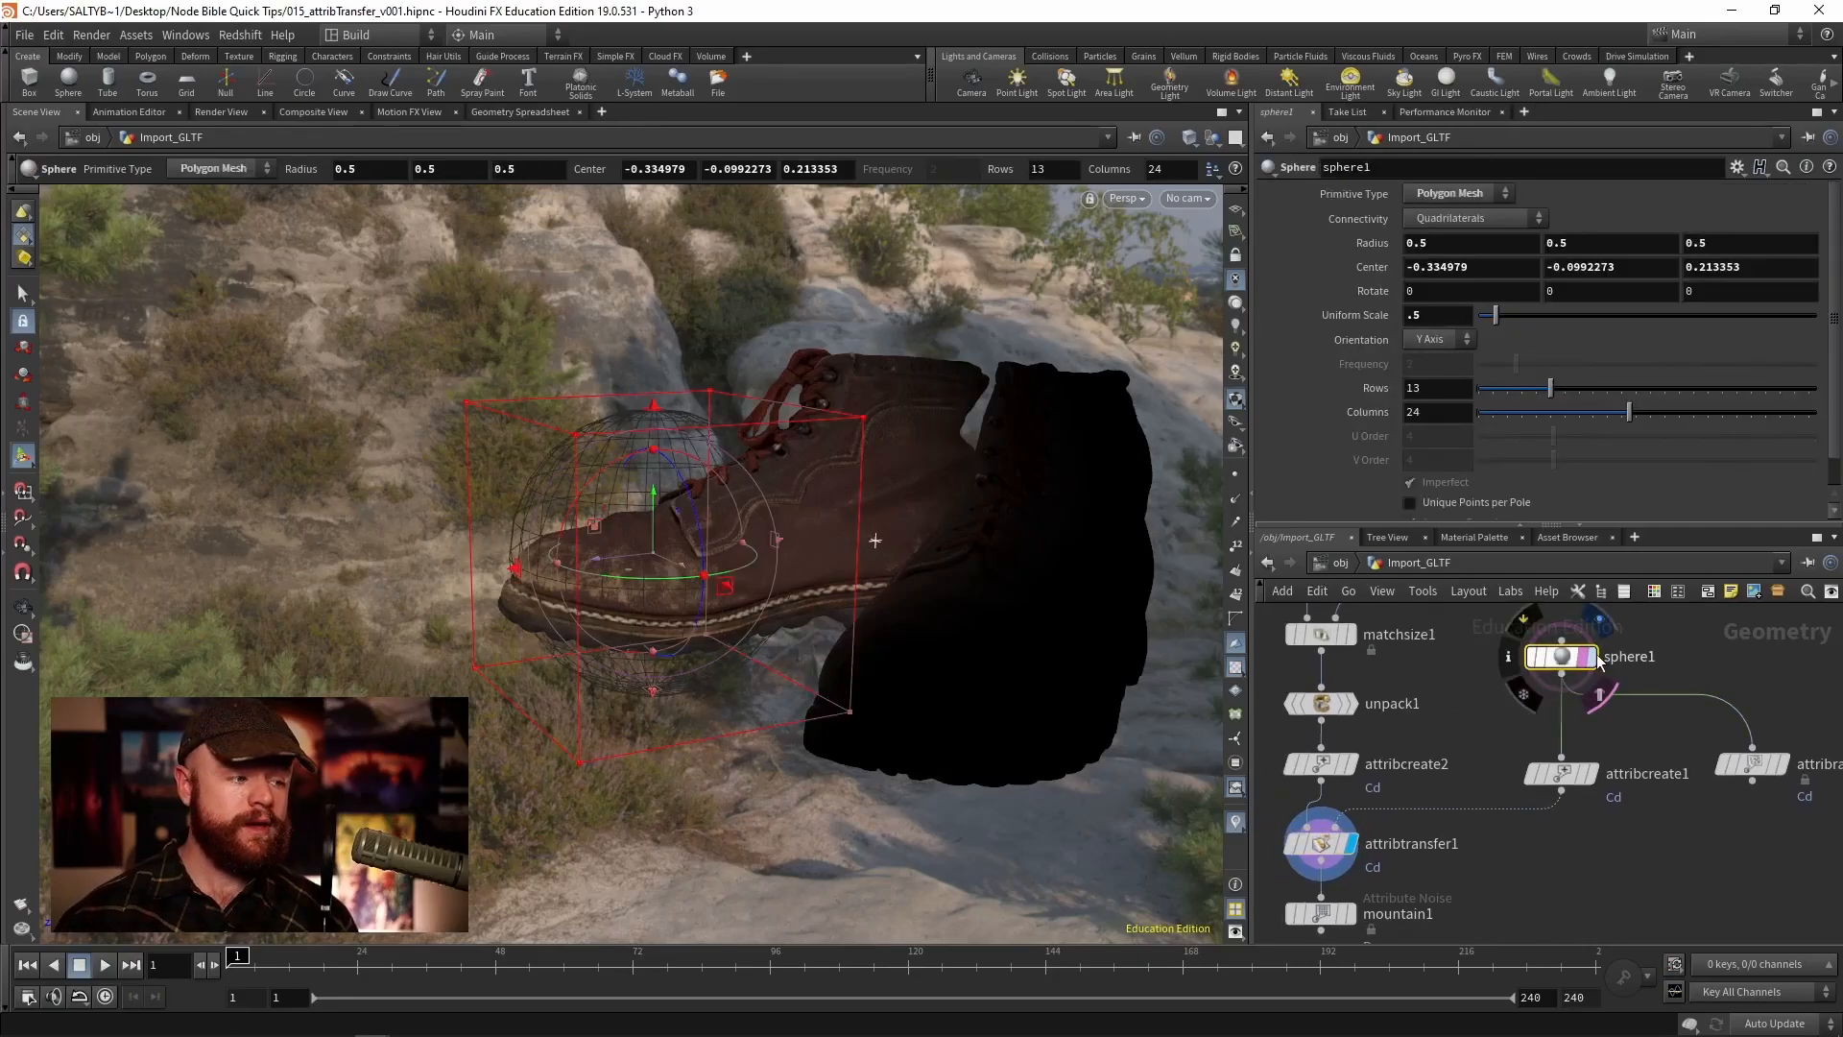
pyautogui.click(1586, 657)
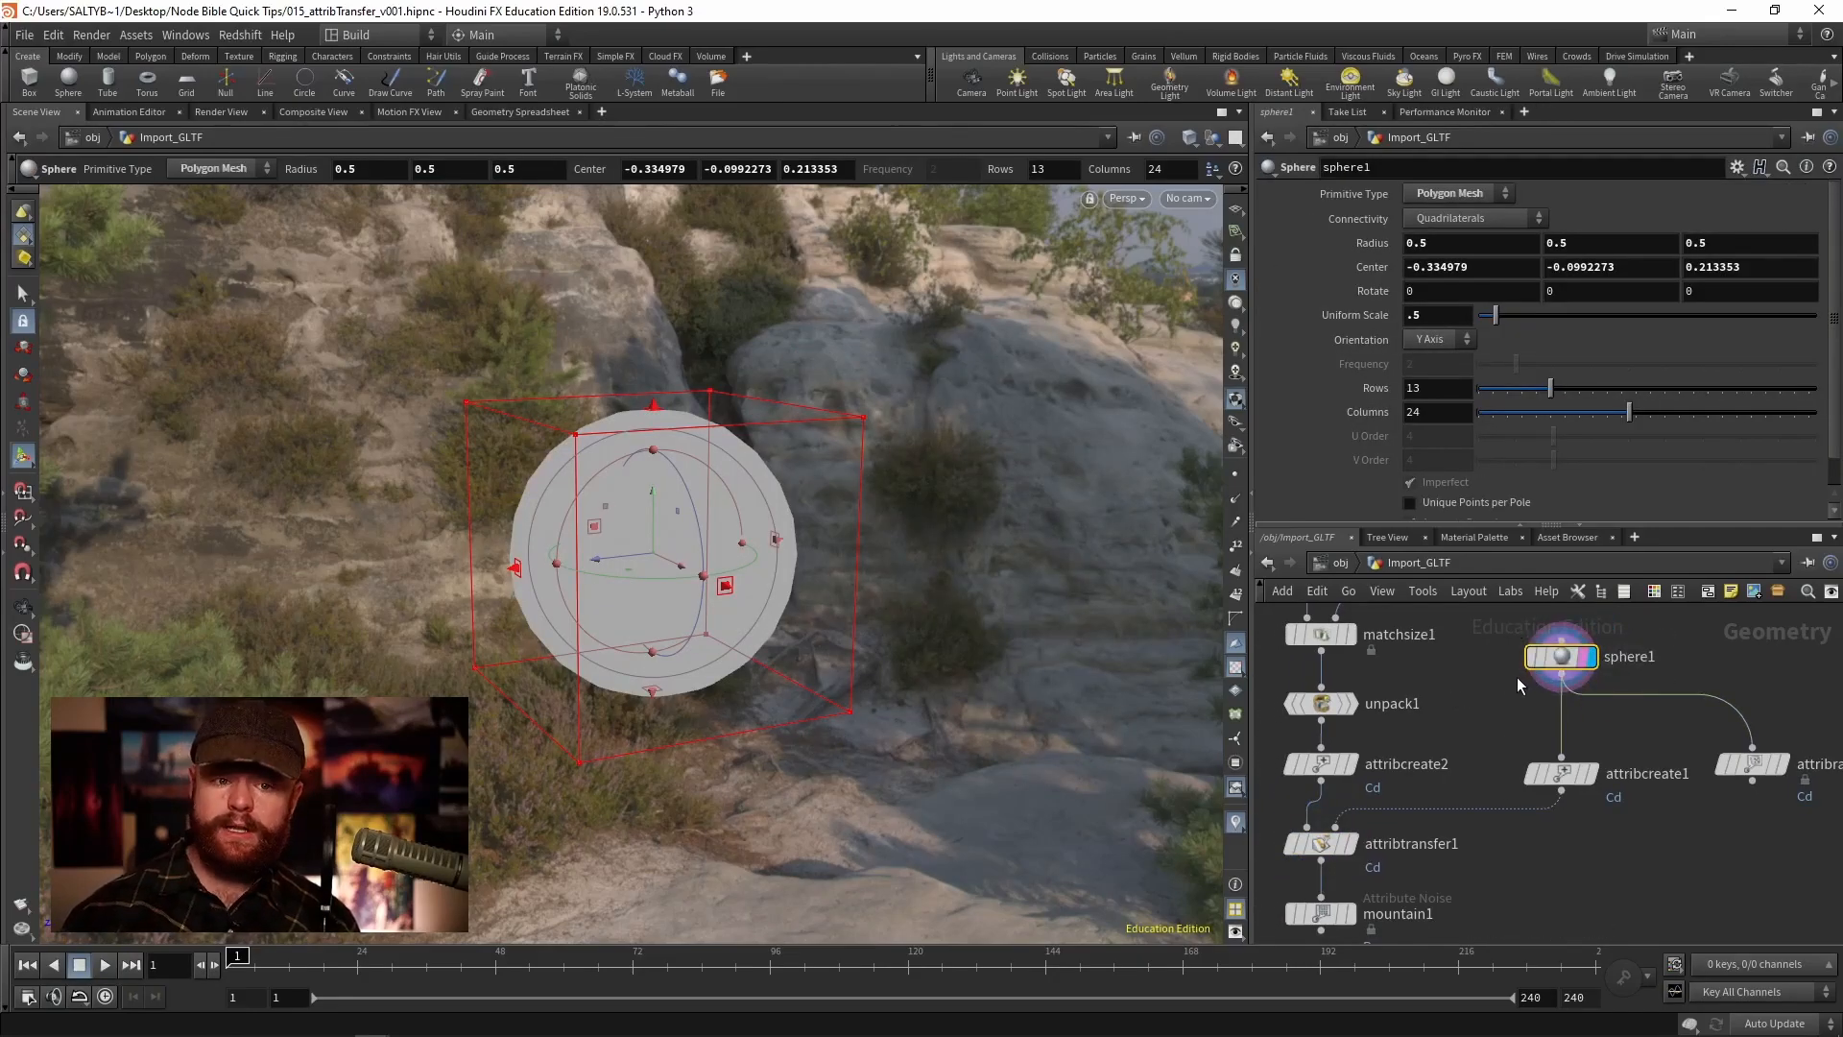
pyautogui.moveTo(1603, 709)
pyautogui.mouseDown(button='middle')
pyautogui.moveTo(1541, 710)
pyautogui.moveTo(1589, 740)
pyautogui.mouseUp(button='middle')
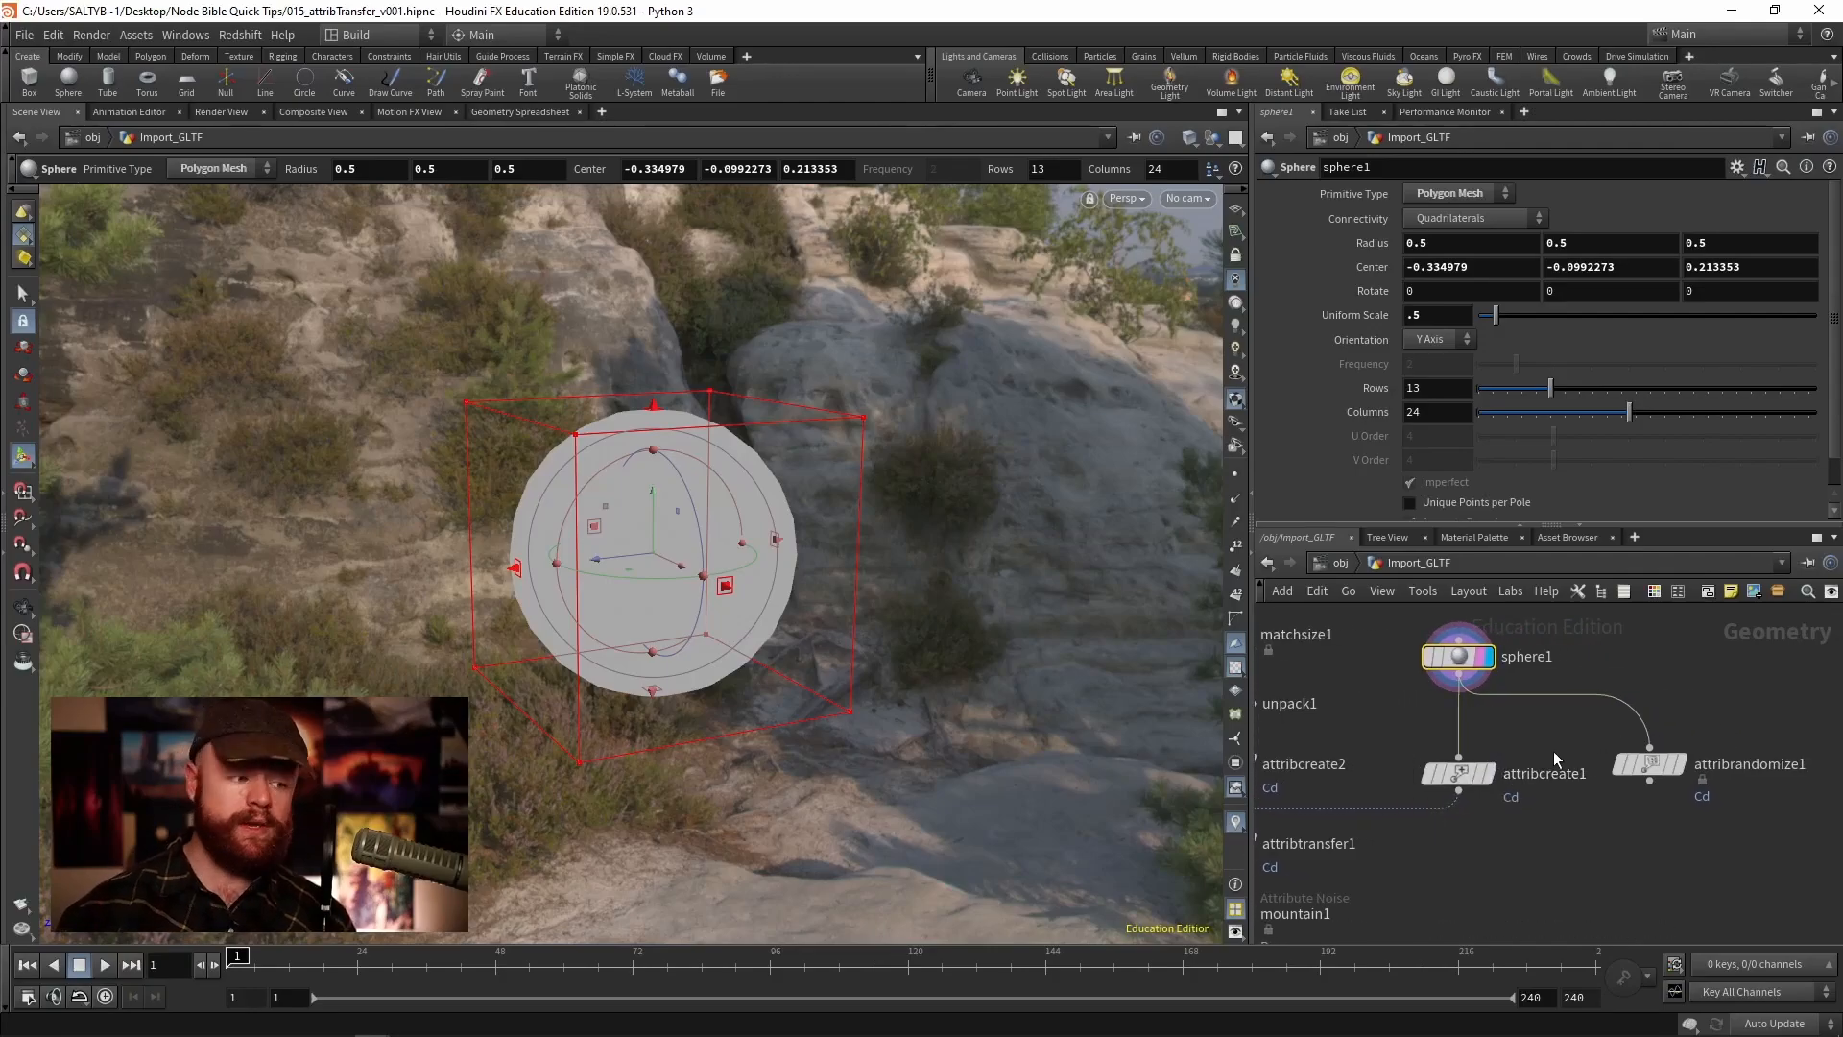
# - Display the attribrandomize1 node to view the randomized Cd colours on the sphere
pyautogui.click(1678, 764)
pyautogui.click(1643, 765)
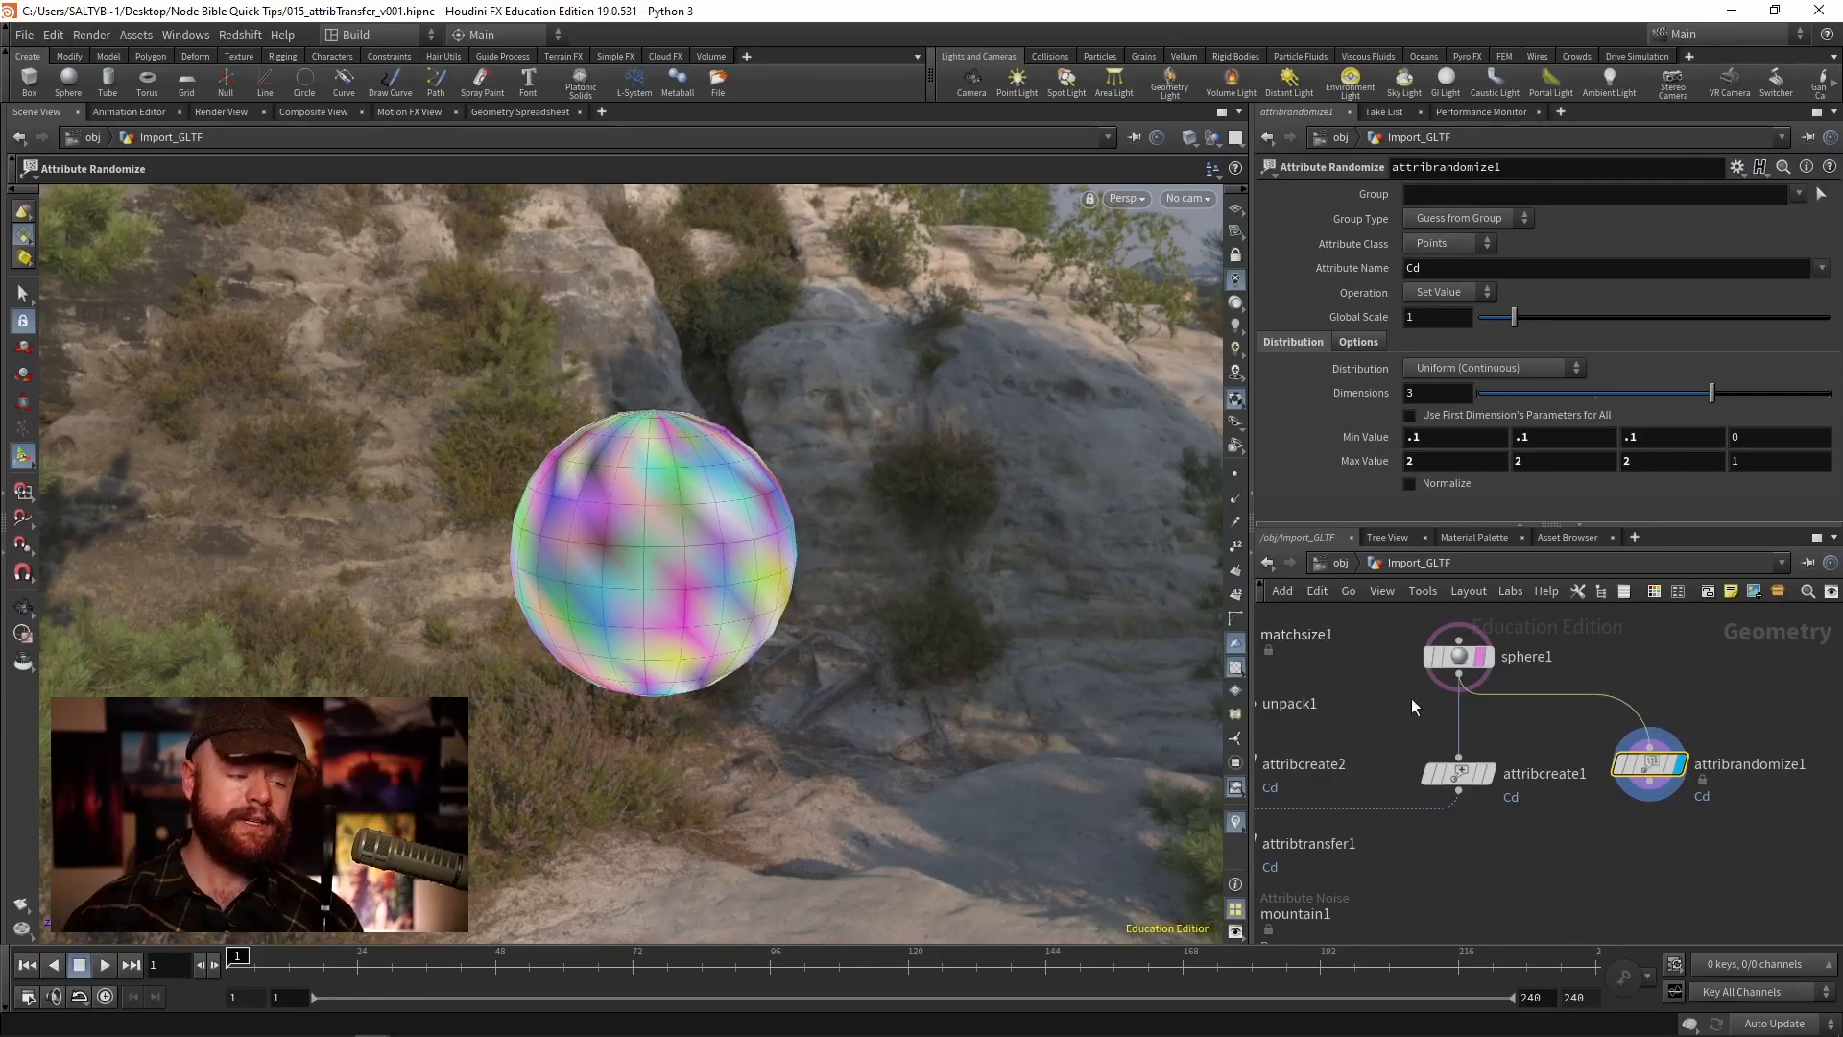
pyautogui.moveTo(1435, 839); pyautogui.dragTo(1568, 821, button='middle')
pyautogui.moveTo(1373, 827)
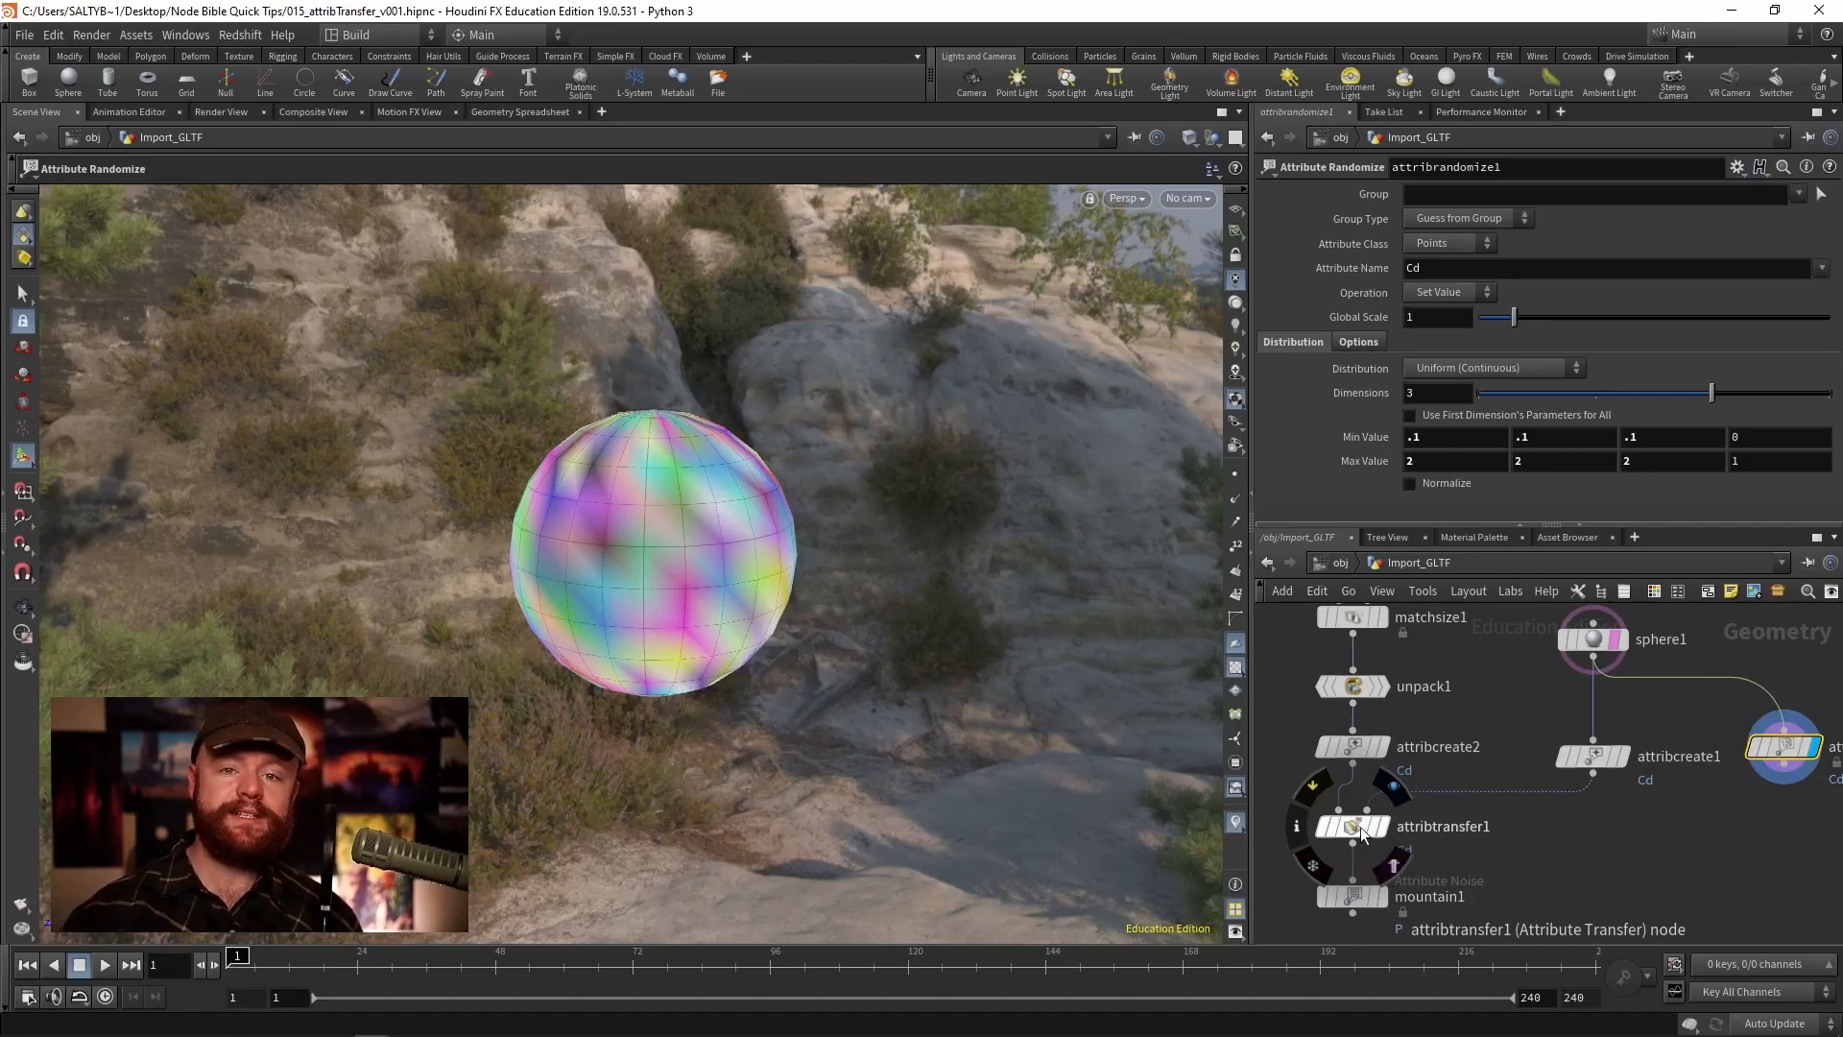
# - Connect attribrandomize1 into attribtransfer1's second input and display attribtransfer1 on the boots
pyautogui.click(1352, 821)
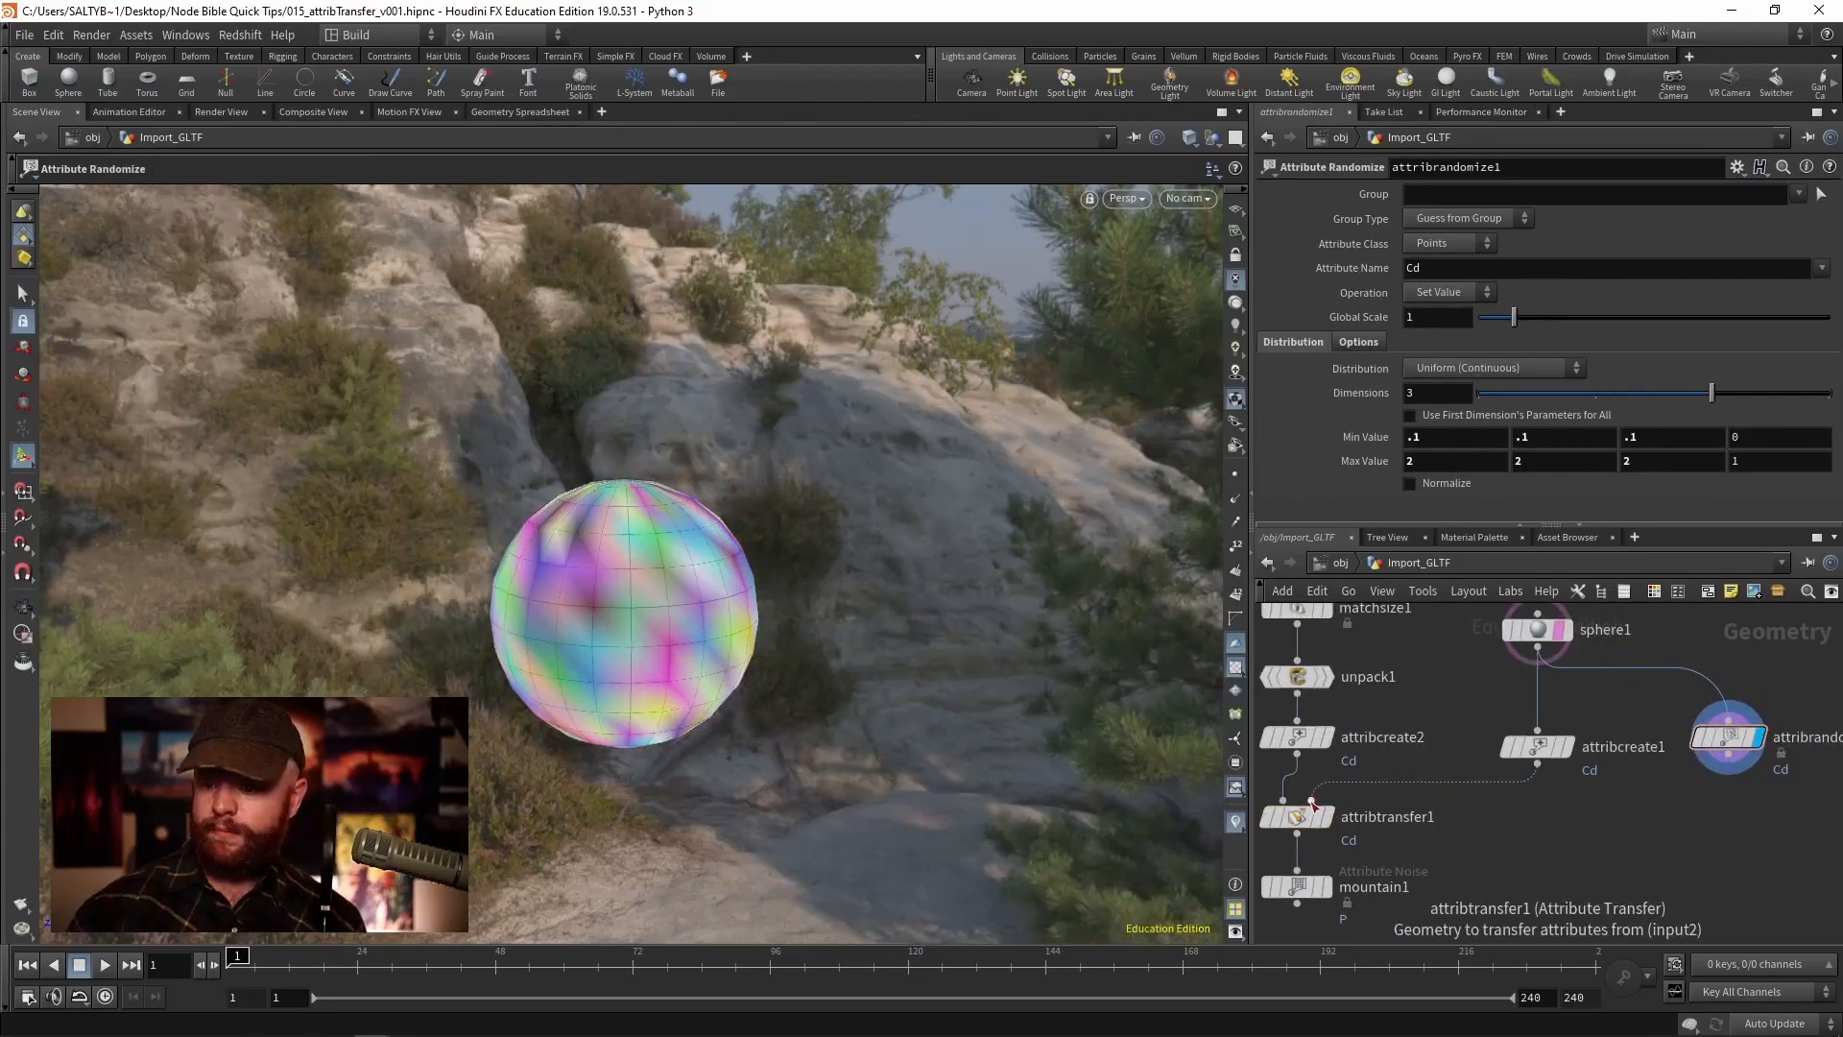
pyautogui.moveTo(1311, 800); pyautogui.dragTo(1730, 759)
pyautogui.click(1304, 819)
pyautogui.click(1329, 817)
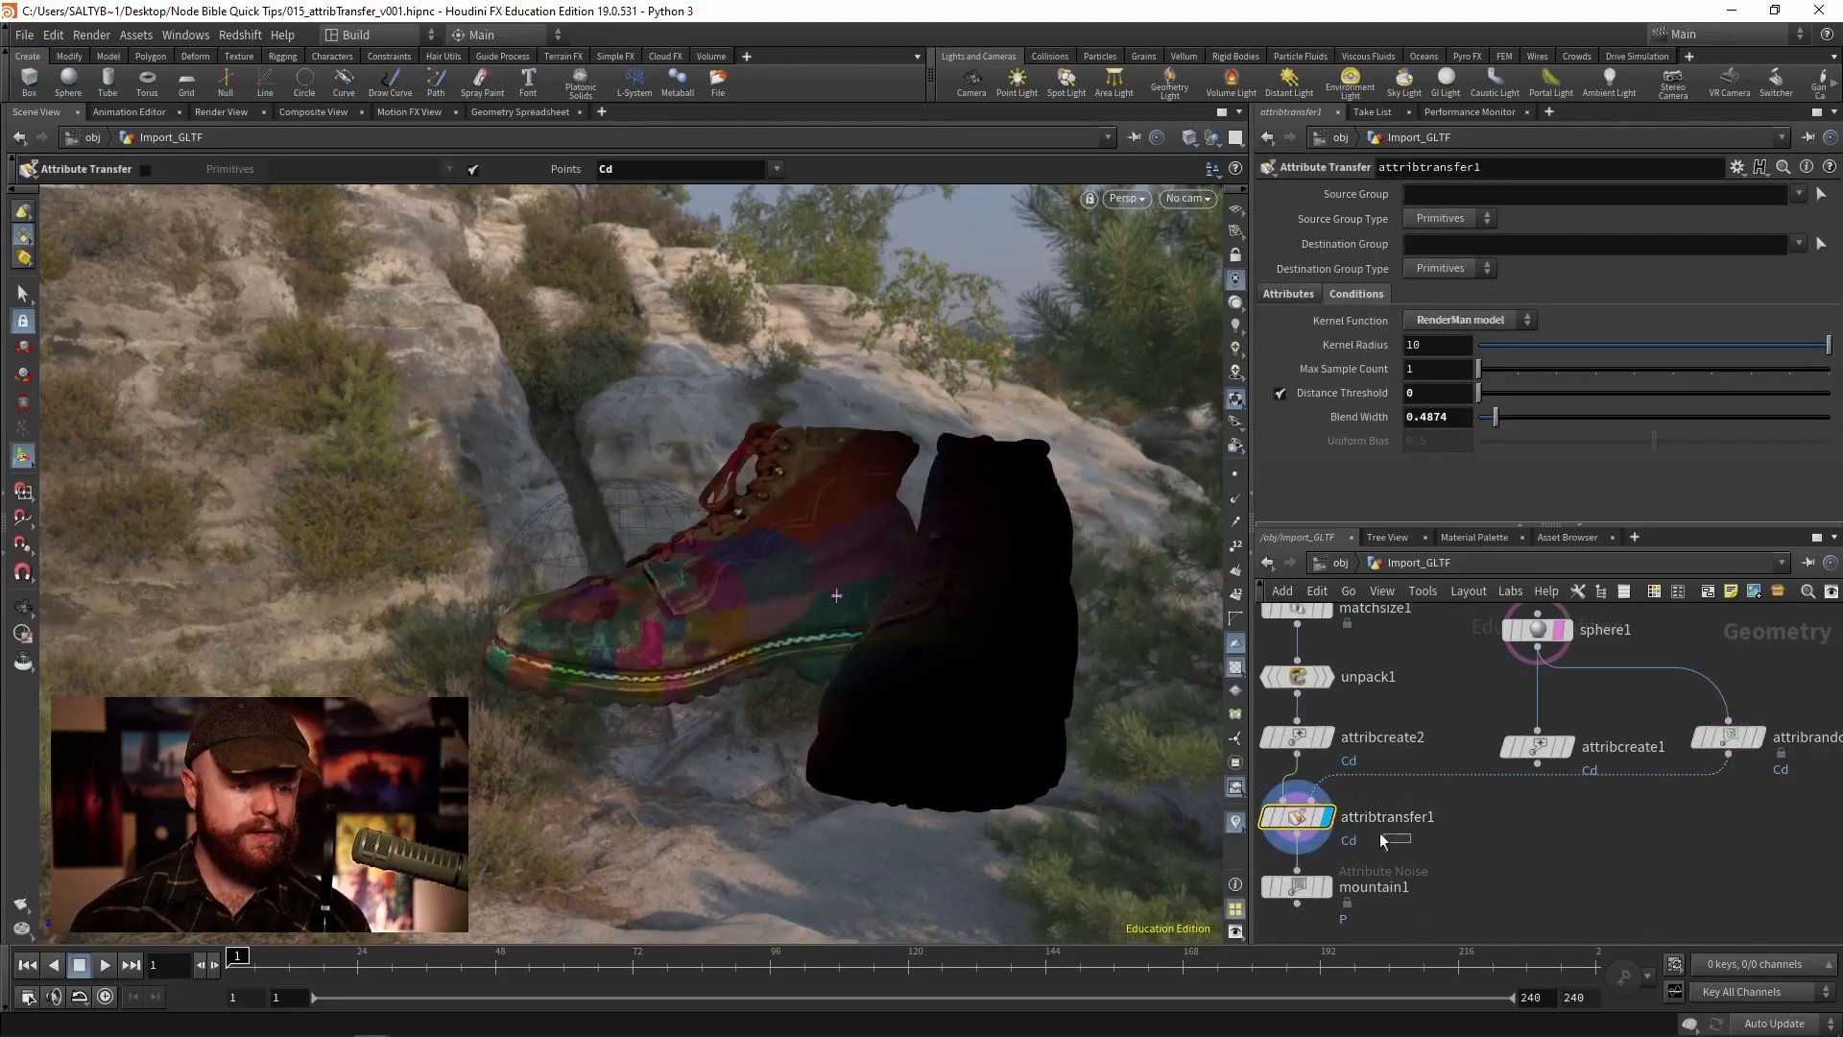
# - Raise the Max Sample Count to 5 while viewing the boot up close
pyautogui.keyDown('alt'); pyautogui.moveTo(691, 559); pyautogui.dragTo(841, 576, button='right'); pyautogui.keyUp('alt')
pyautogui.keyDown('alt'); pyautogui.moveTo(759, 598); pyautogui.dragTo(845, 601); pyautogui.keyUp('alt')
pyautogui.press('Return')
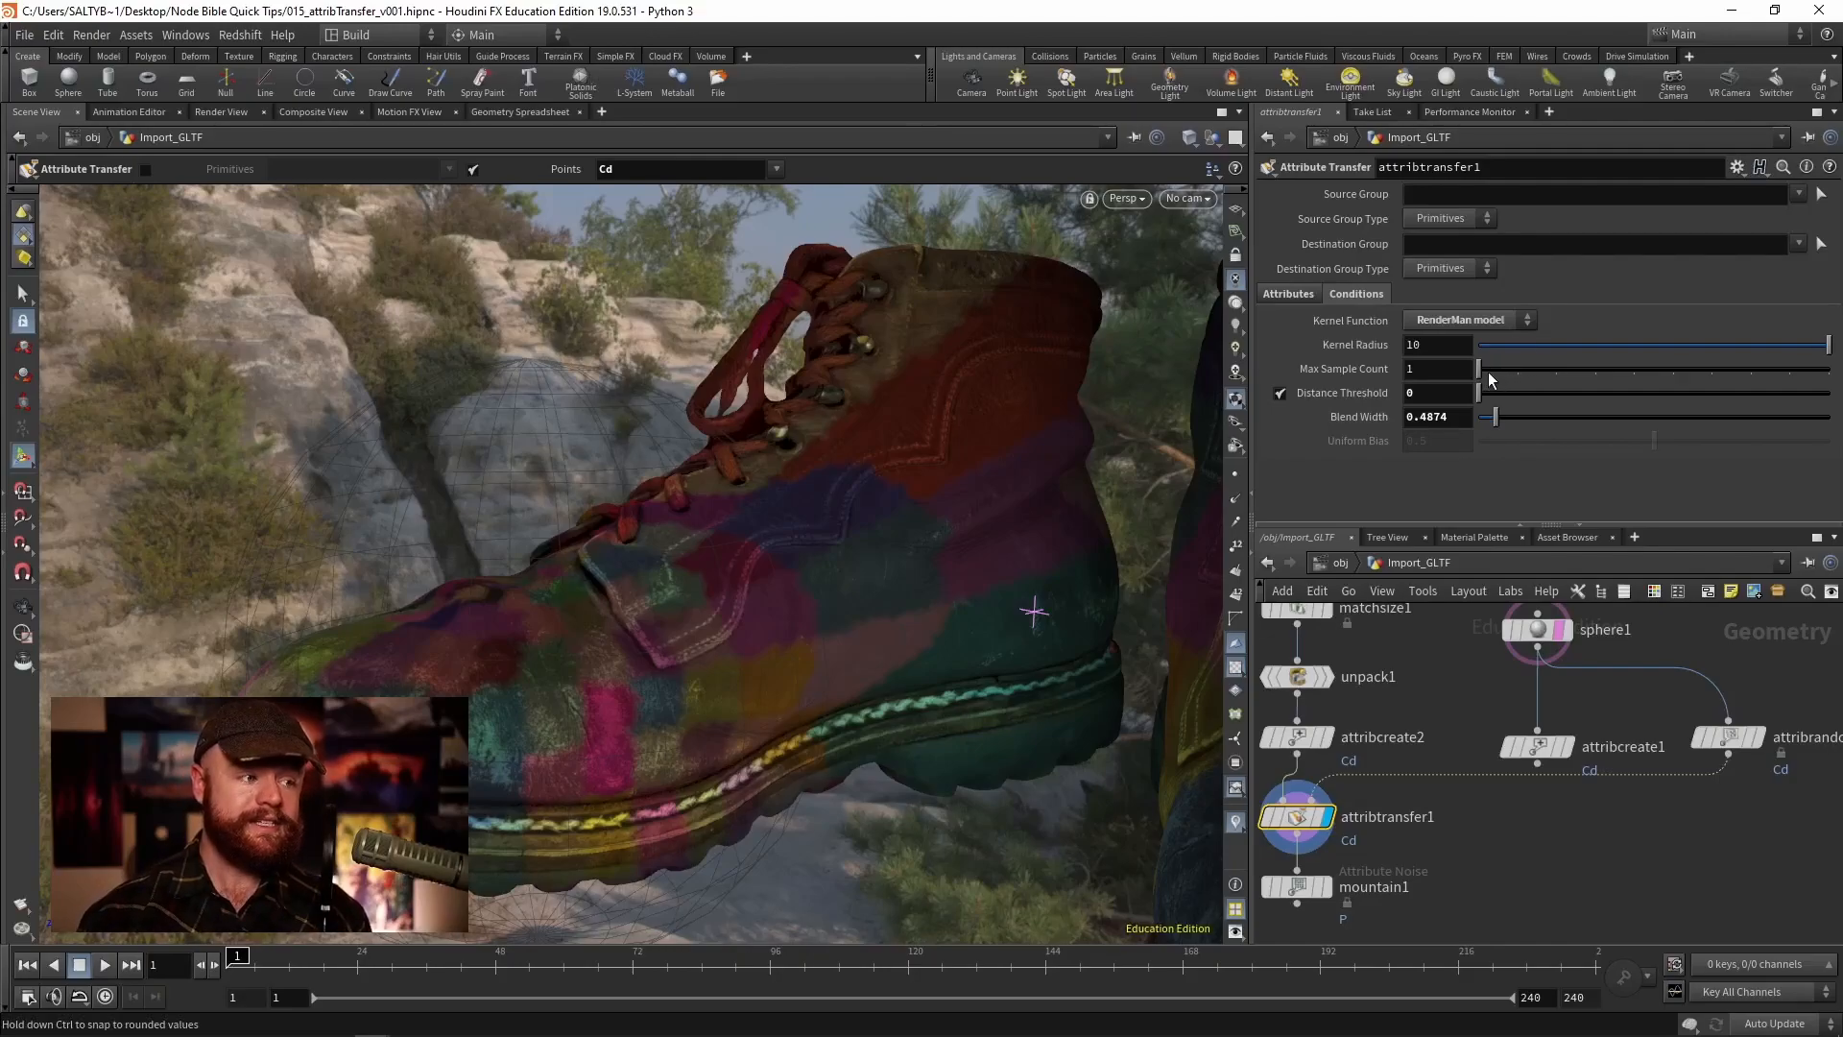
pyautogui.moveTo(1482, 365); pyautogui.dragTo(1625, 373)
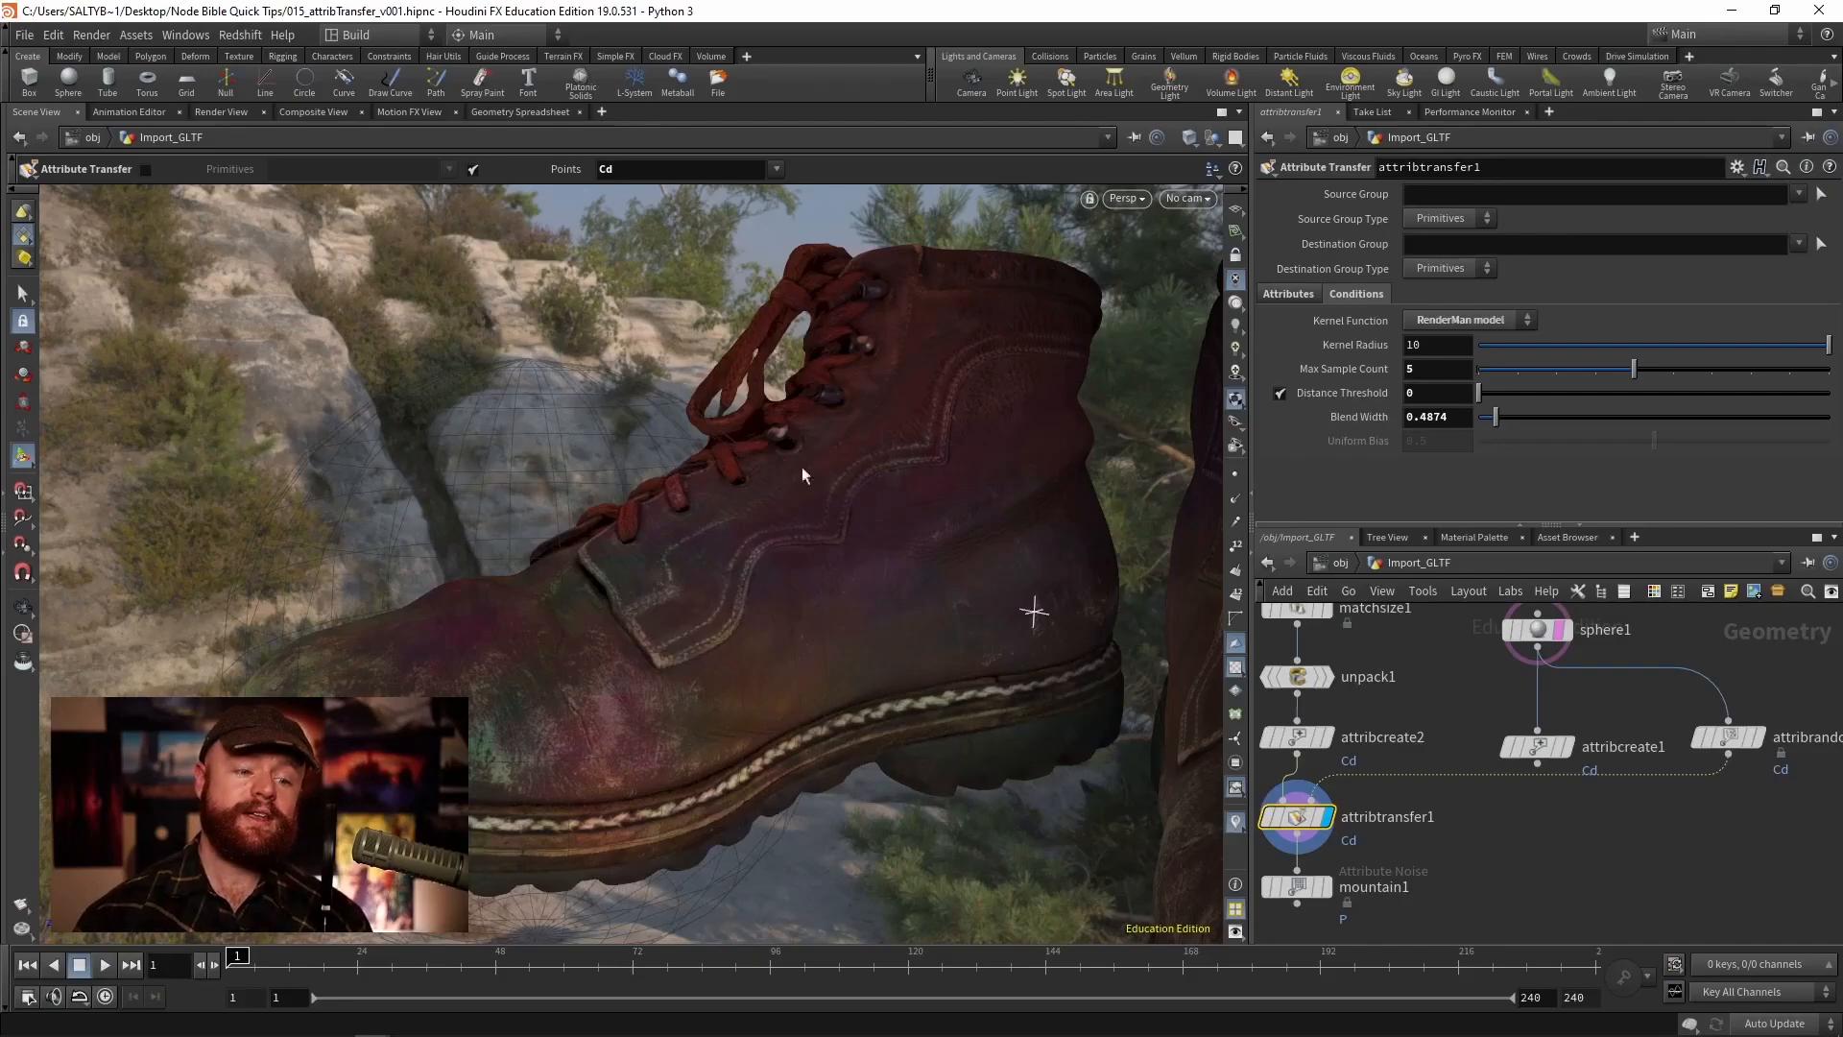
# - Set the Kernel Radius to 0
pyautogui.keyDown('alt'); pyautogui.moveTo(761, 638); pyautogui.dragTo(387, 619); pyautogui.keyUp('alt')
pyautogui.keyDown('alt'); pyautogui.moveTo(689, 589); pyautogui.dragTo(572, 598, button='middle'); pyautogui.keyUp('alt')
pyautogui.keyDown('alt'); pyautogui.moveTo(572, 598); pyautogui.dragTo(724, 609); pyautogui.keyUp('alt')
pyautogui.press('Return')
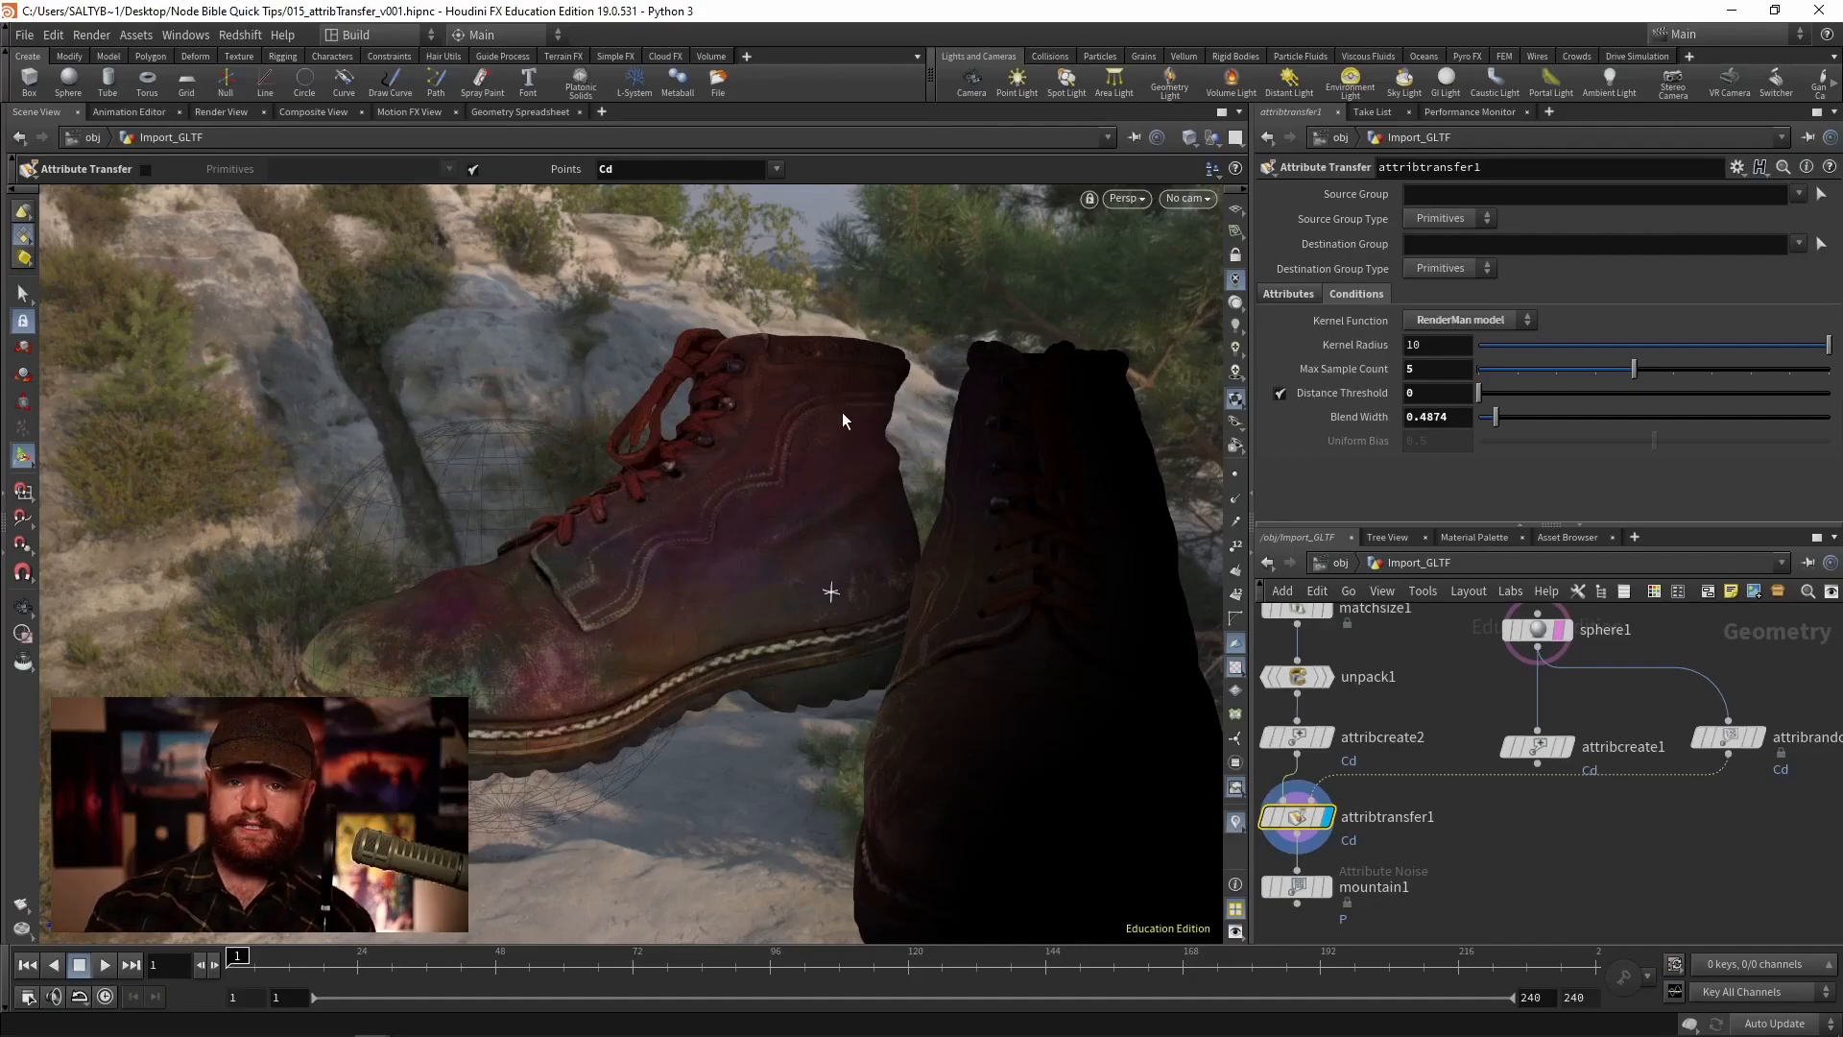
pyautogui.doubleClick(1430, 348)
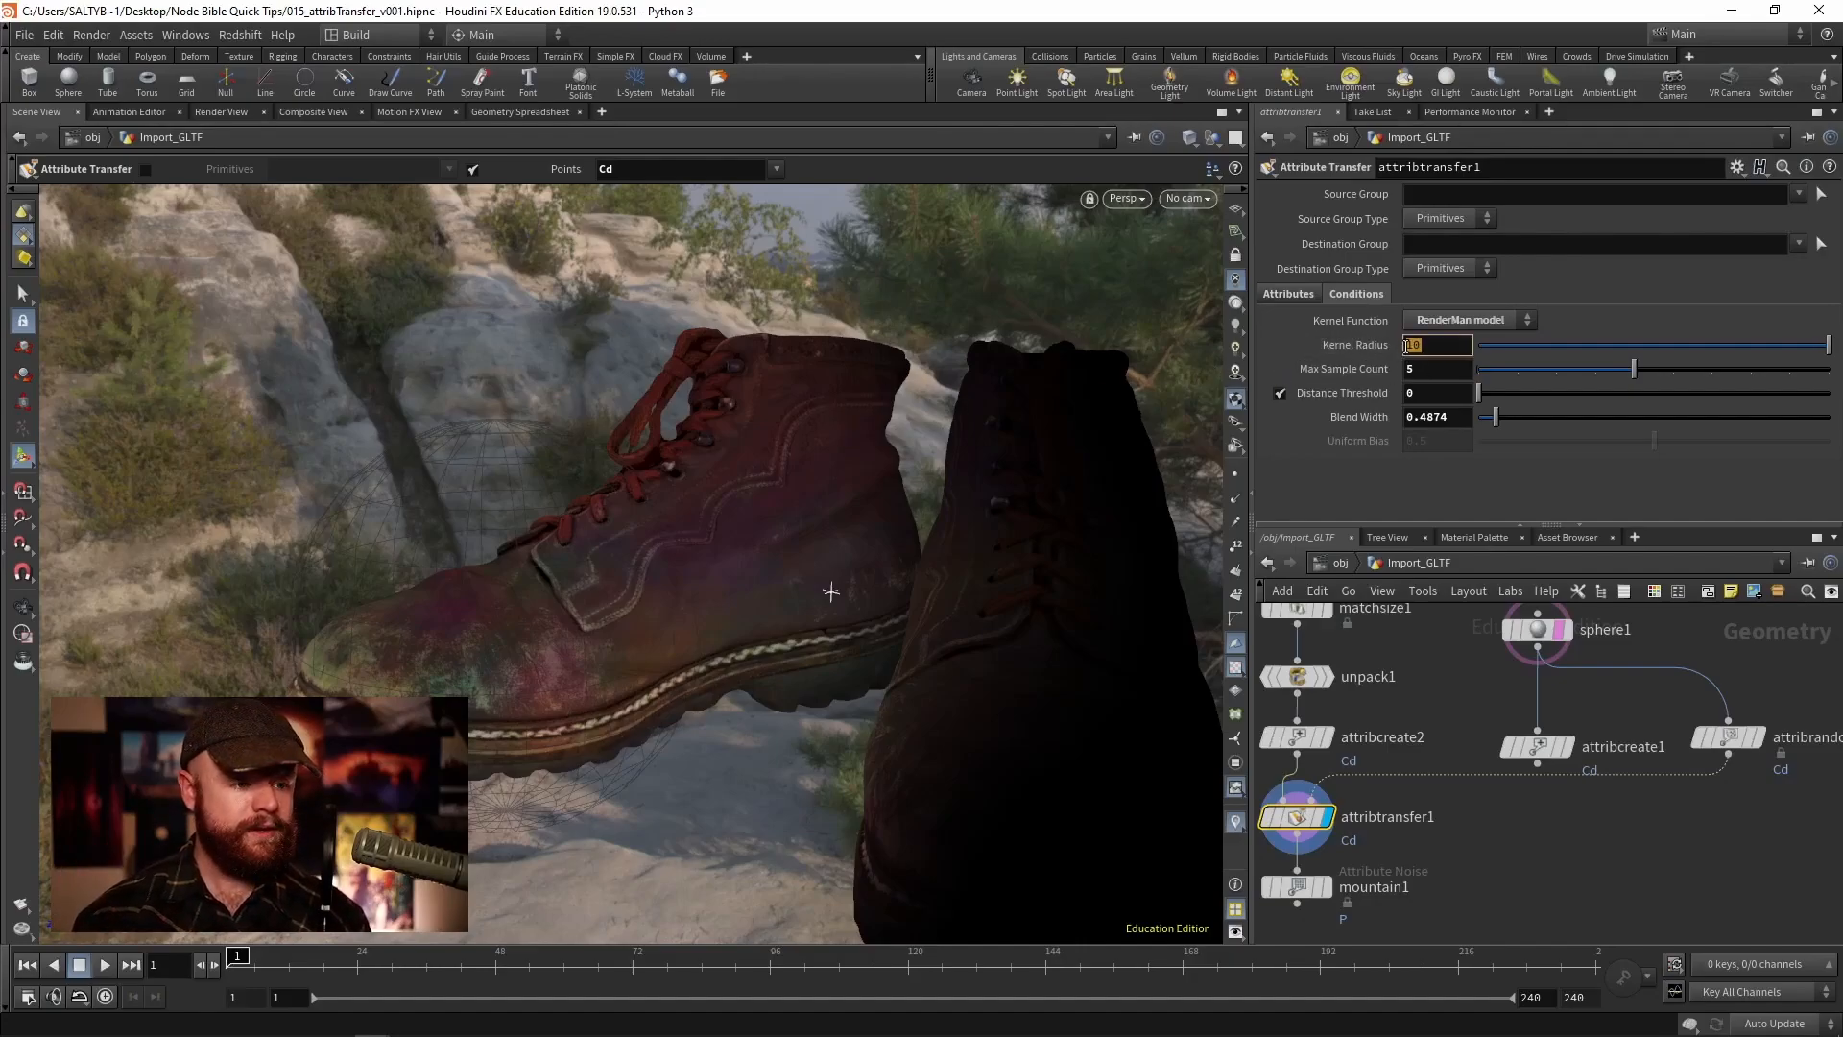
pyautogui.write('0')
pyautogui.press('Return')
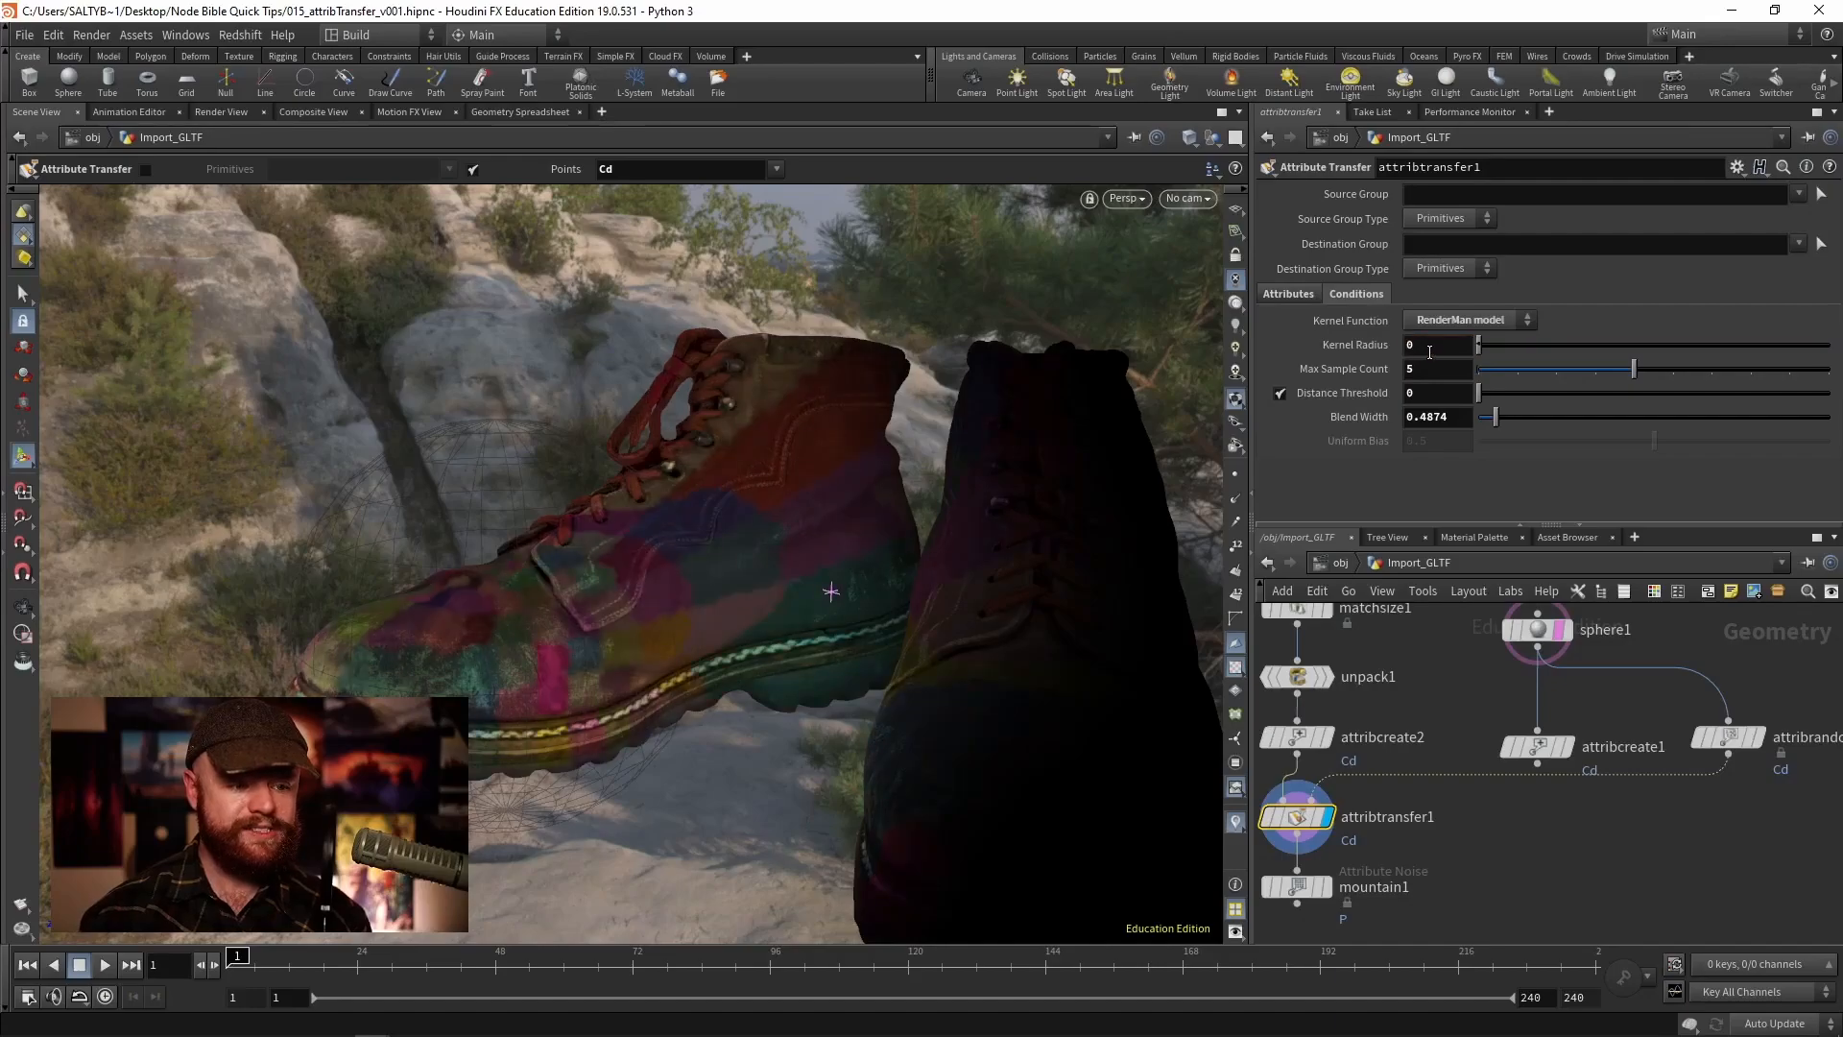
# - Try Max Sample Count values of 2 and then 4
pyautogui.keyDown('alt'); pyautogui.moveTo(520, 550); pyautogui.dragTo(617, 567, button='right'); pyautogui.keyUp('alt')
pyautogui.keyDown('alt'); pyautogui.moveTo(617, 568); pyautogui.dragTo(672, 560); pyautogui.keyUp('alt')
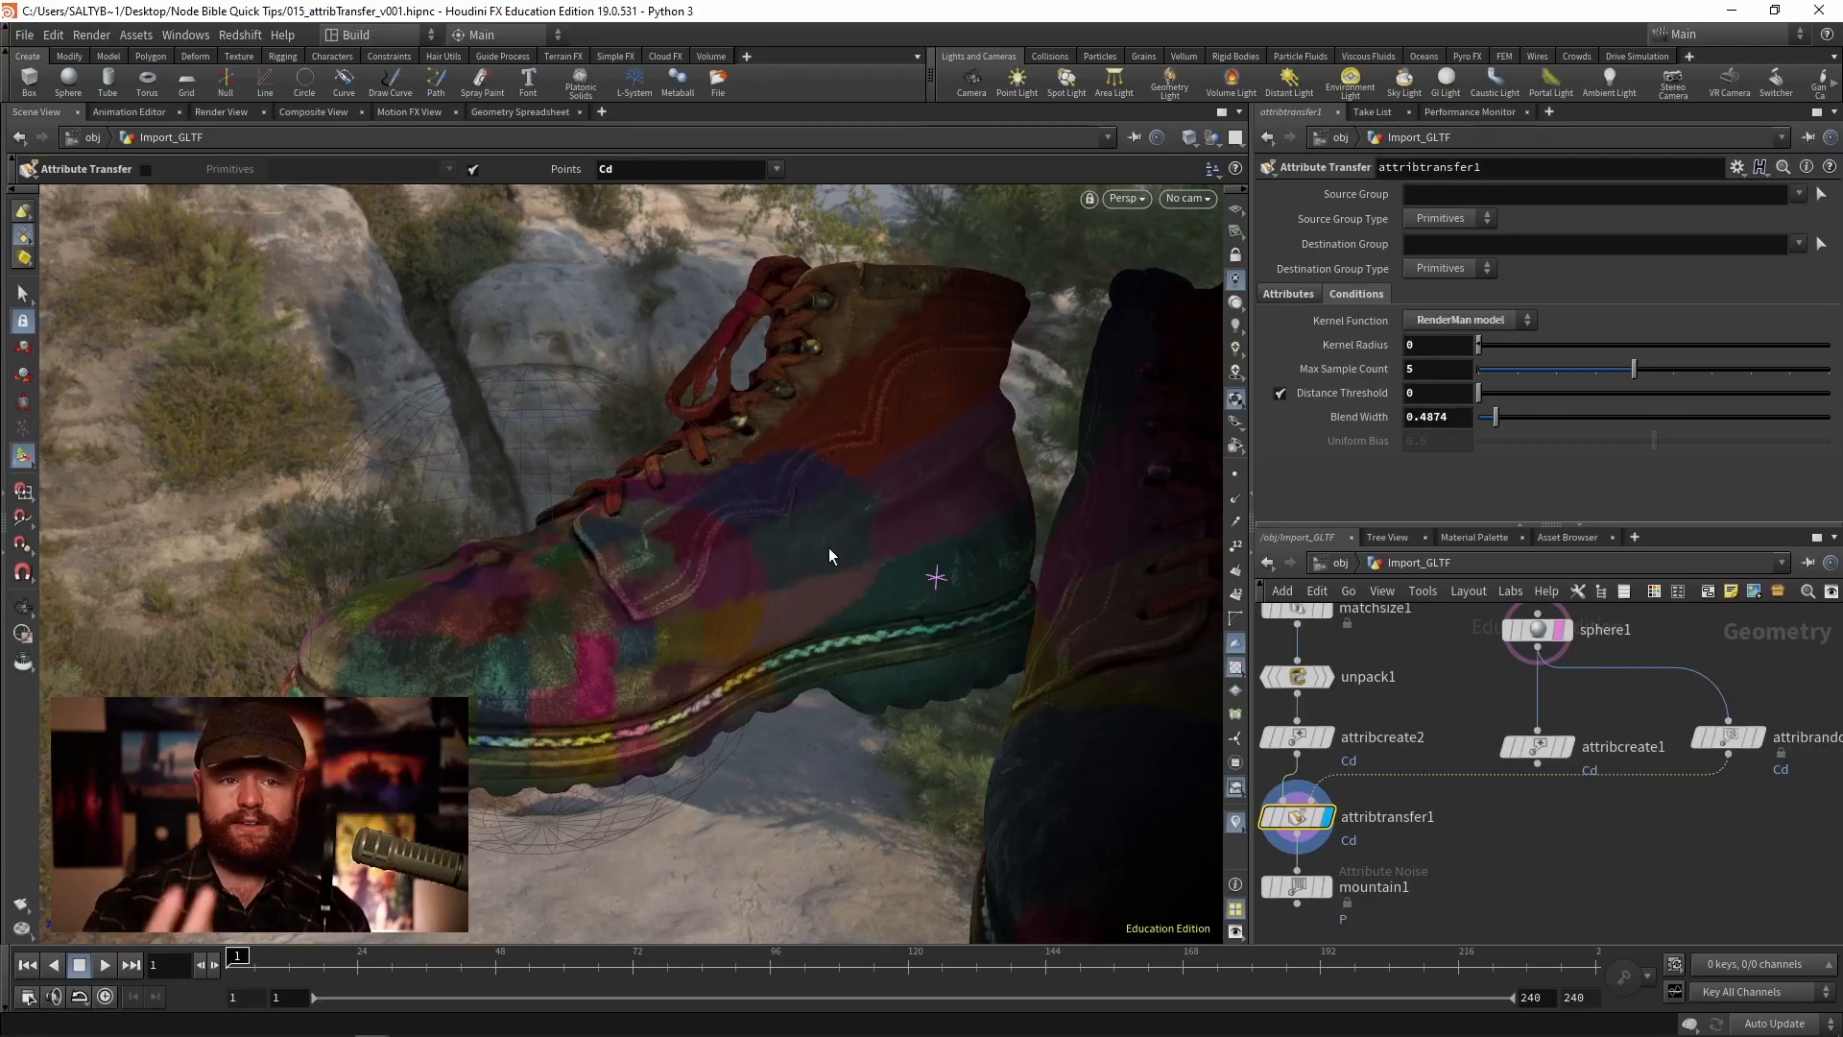
pyautogui.moveTo(1558, 363); pyautogui.dragTo(1500, 368)
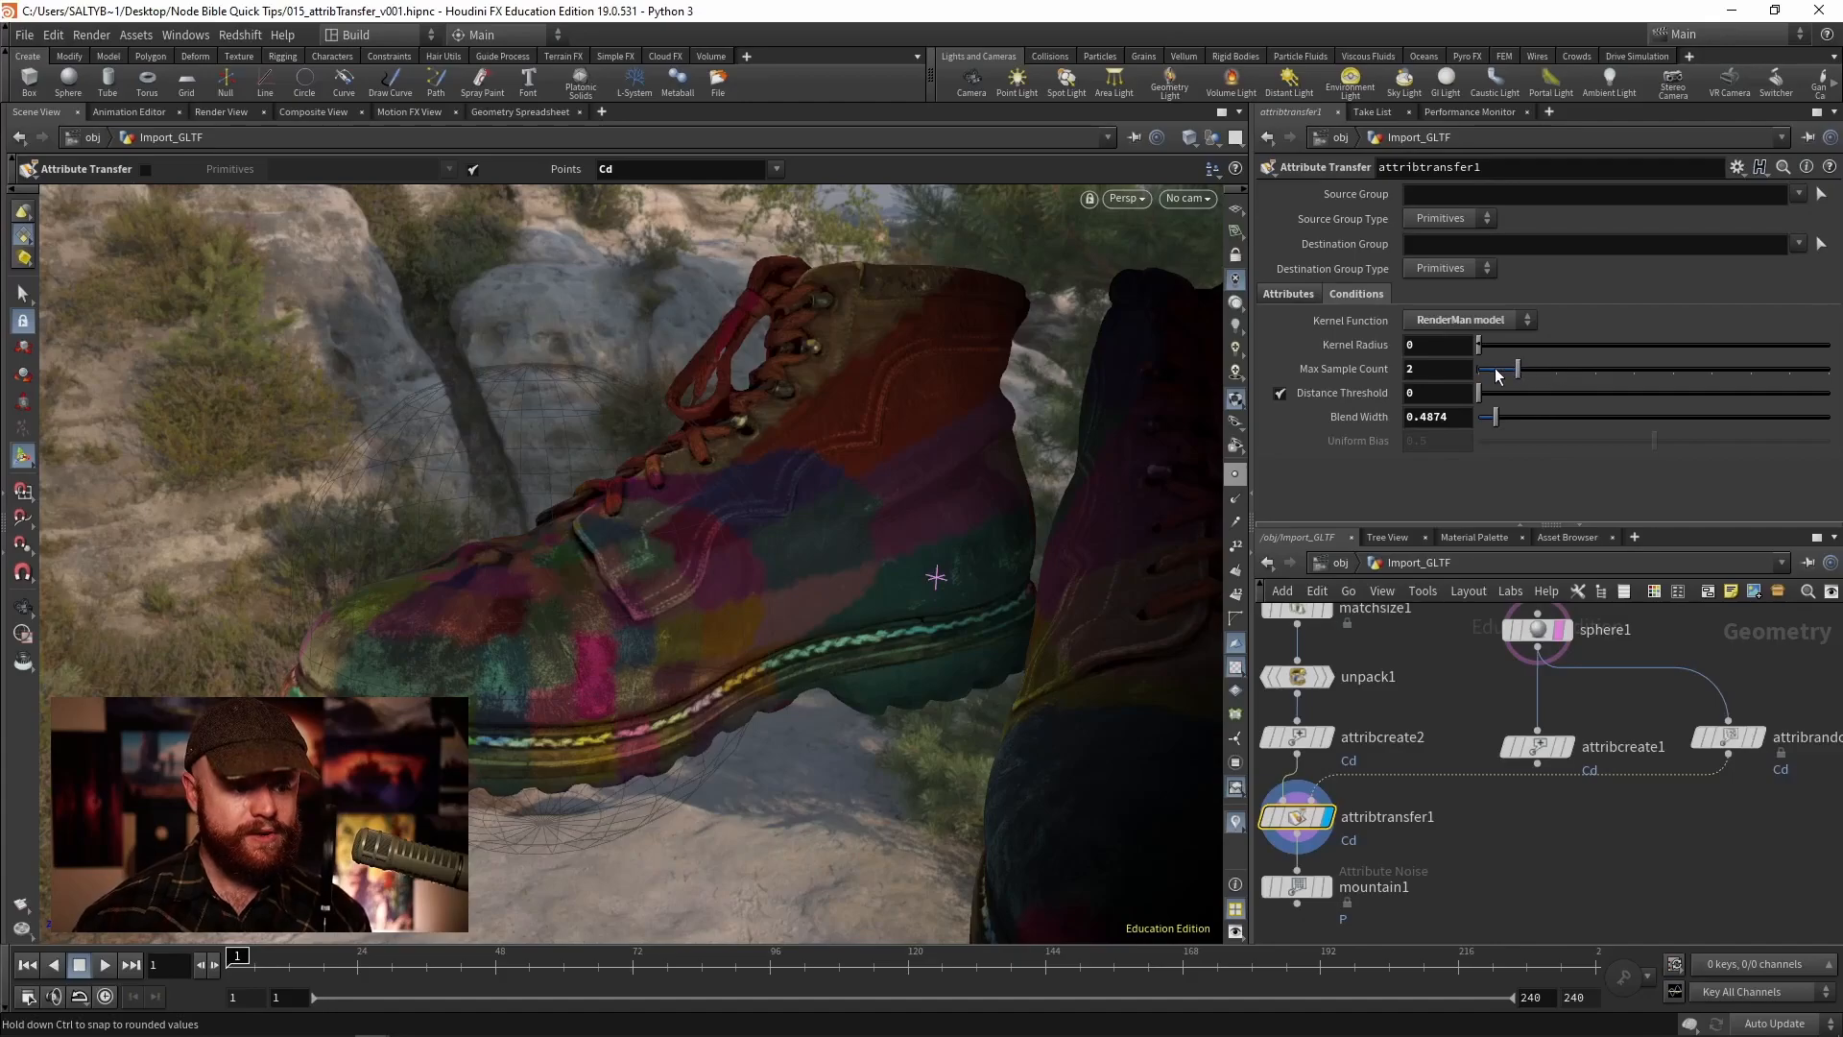
pyautogui.moveTo(1649, 372); pyautogui.dragTo(1596, 369)
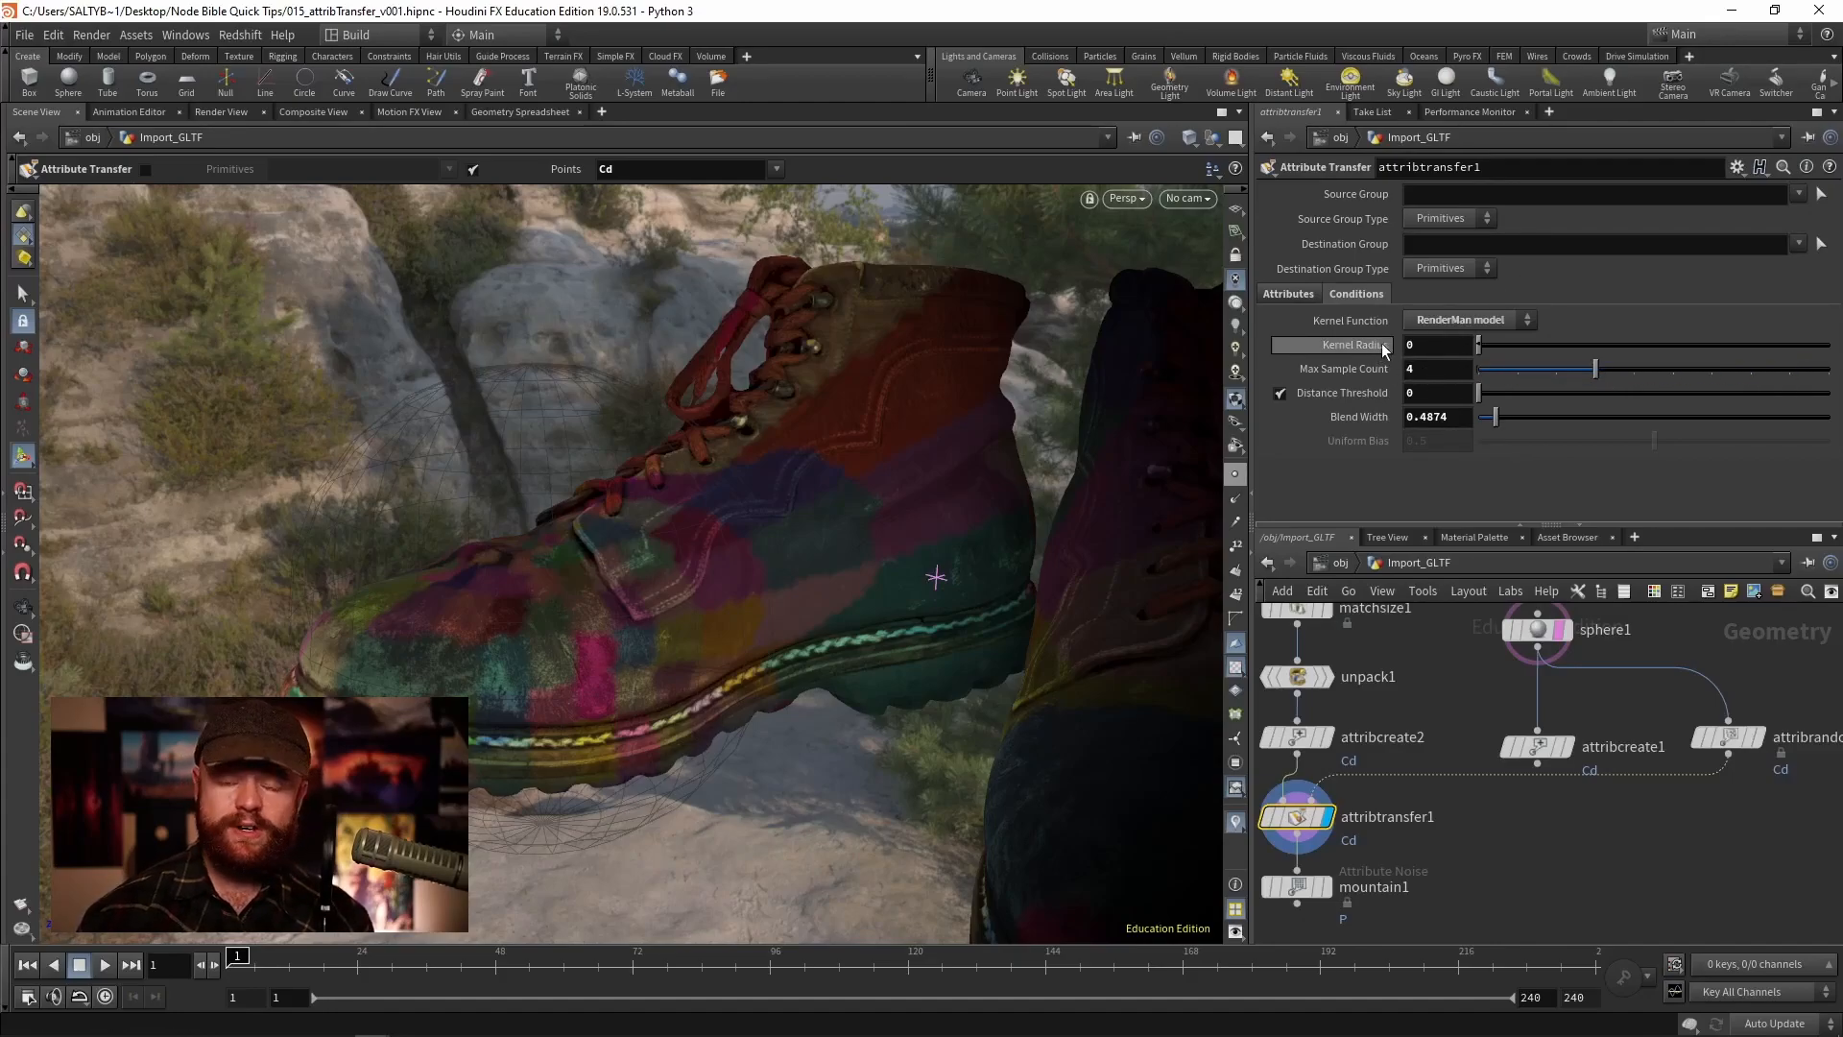
# - Vary the Kernel Radius and Max Sample Count, ending at a radius of 0.15 and 3 samples
pyautogui.moveTo(1396, 348); pyautogui.dragTo(1519, 381, button='middle')
pyautogui.moveTo(1595, 370)
pyautogui.mouseDown()
pyautogui.moveTo(1490, 367)
pyautogui.moveTo(1568, 370)
pyautogui.mouseUp()
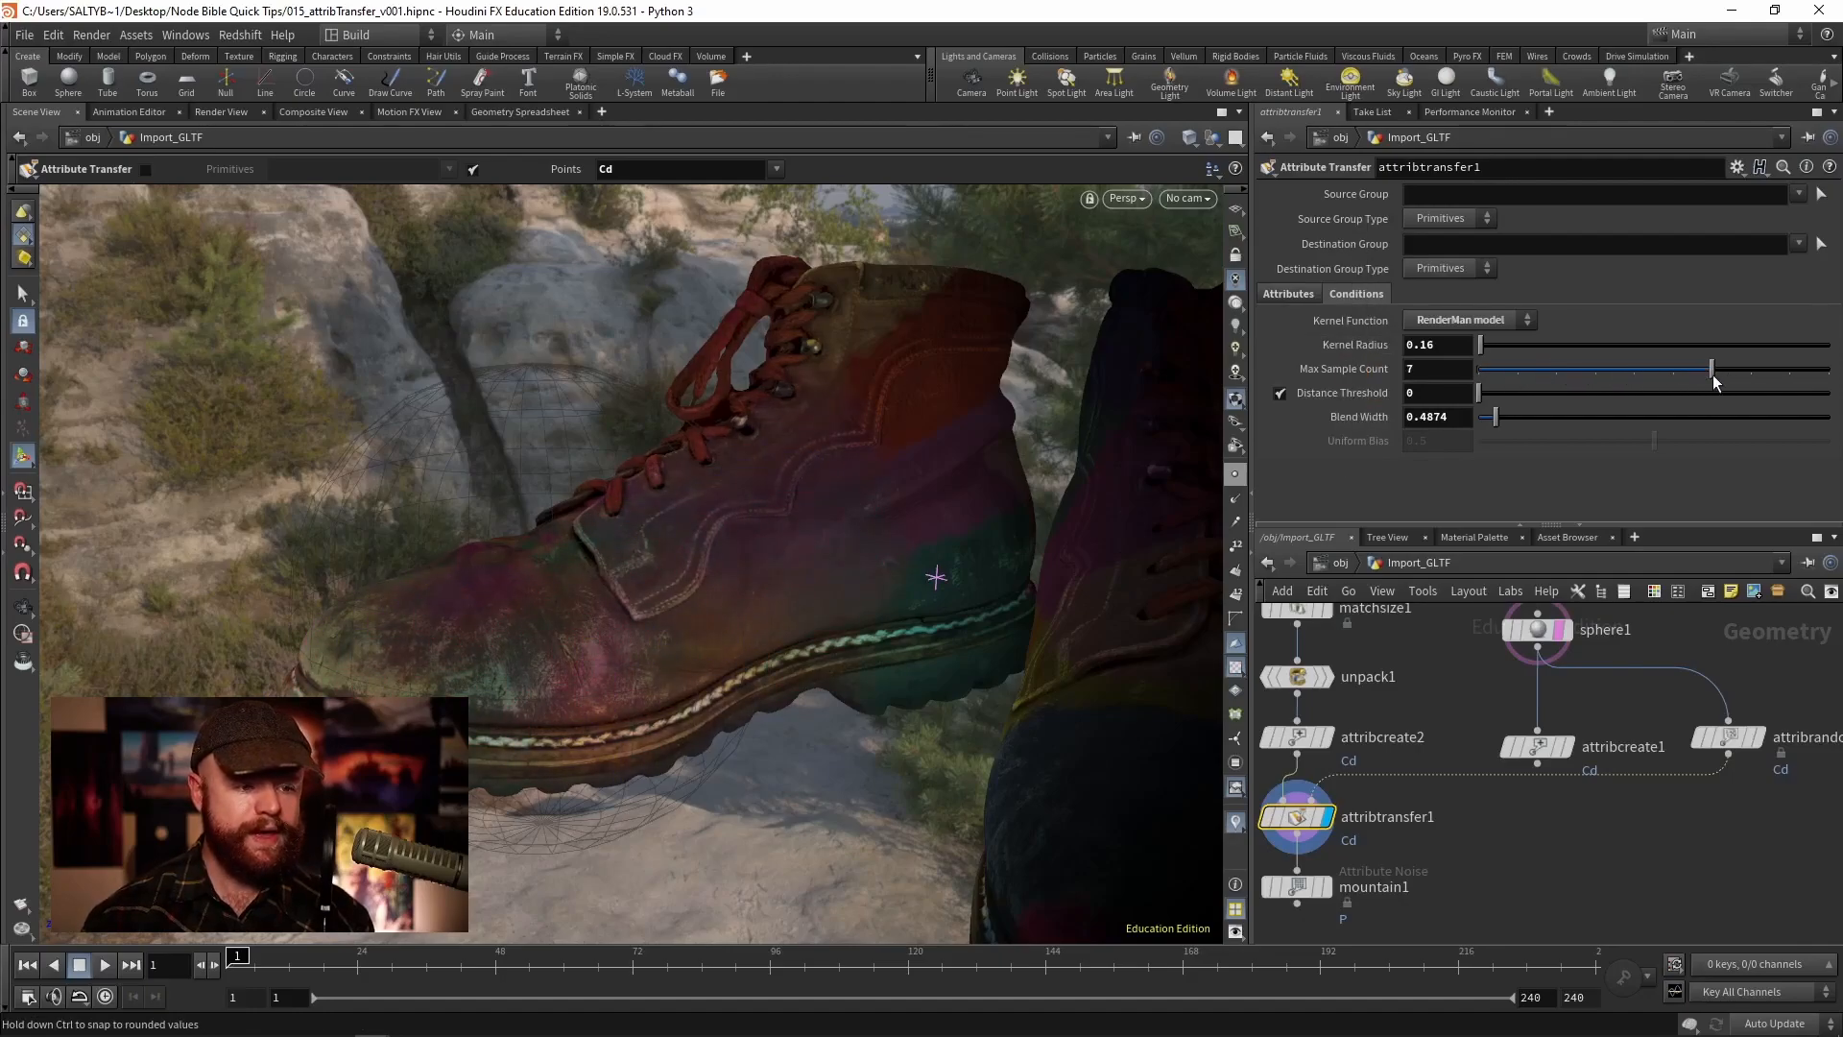
pyautogui.moveTo(1705, 381); pyautogui.dragTo(1494, 344)
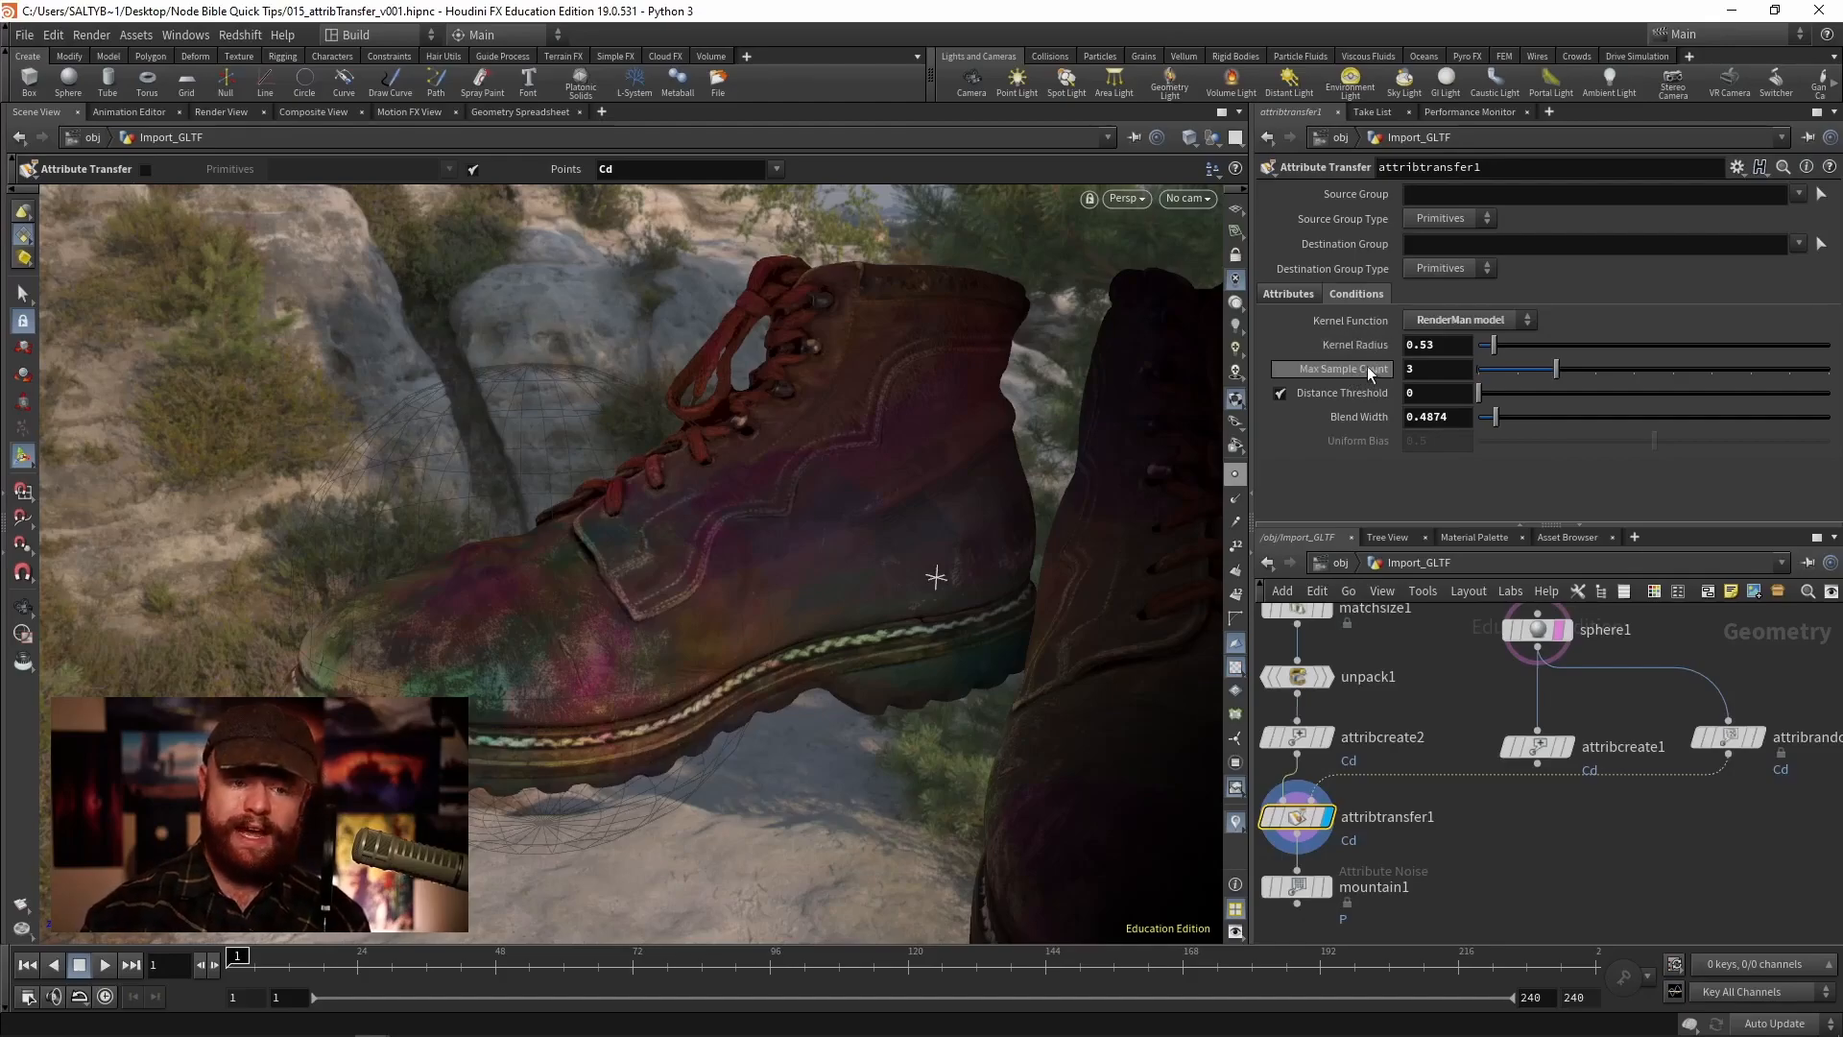
pyautogui.moveTo(1364, 345); pyautogui.dragTo(1032, 394, button='middle')
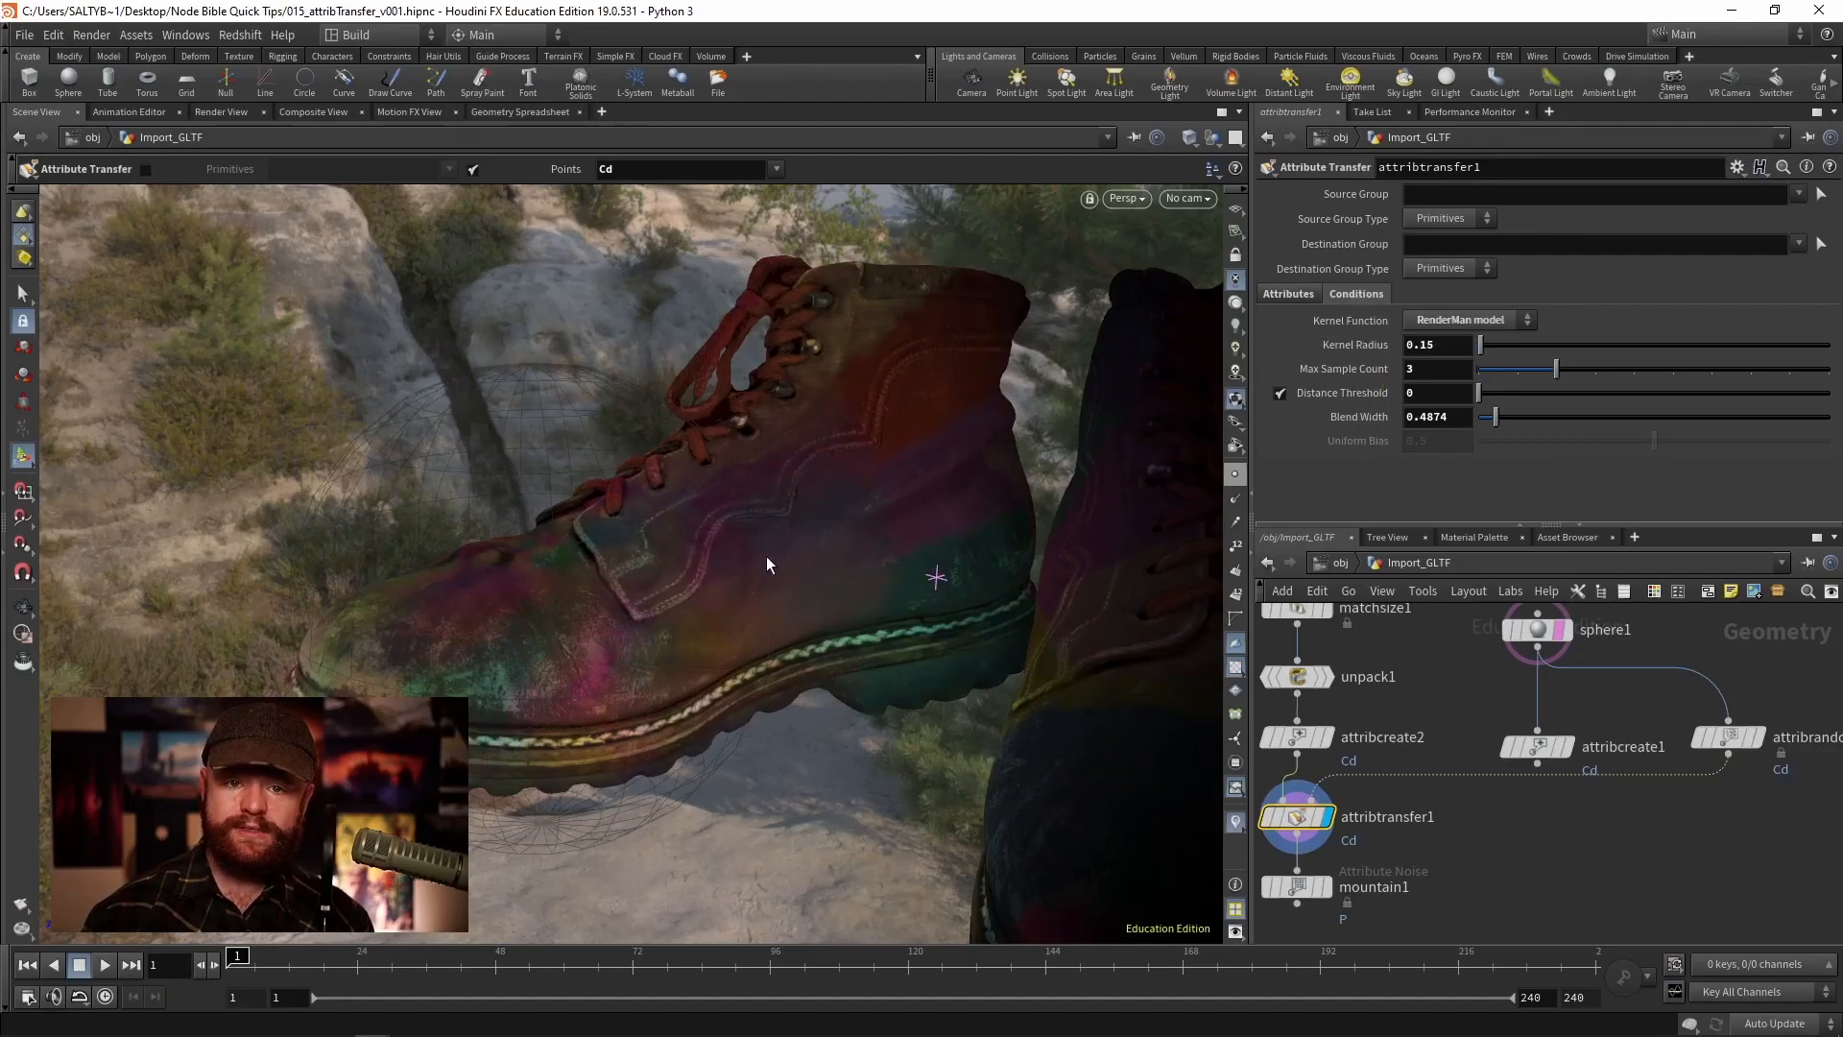
# - Orbit around the boots to inspect the transferred colours
pyautogui.moveTo(1444, 370); pyautogui.dragTo(1368, 372)
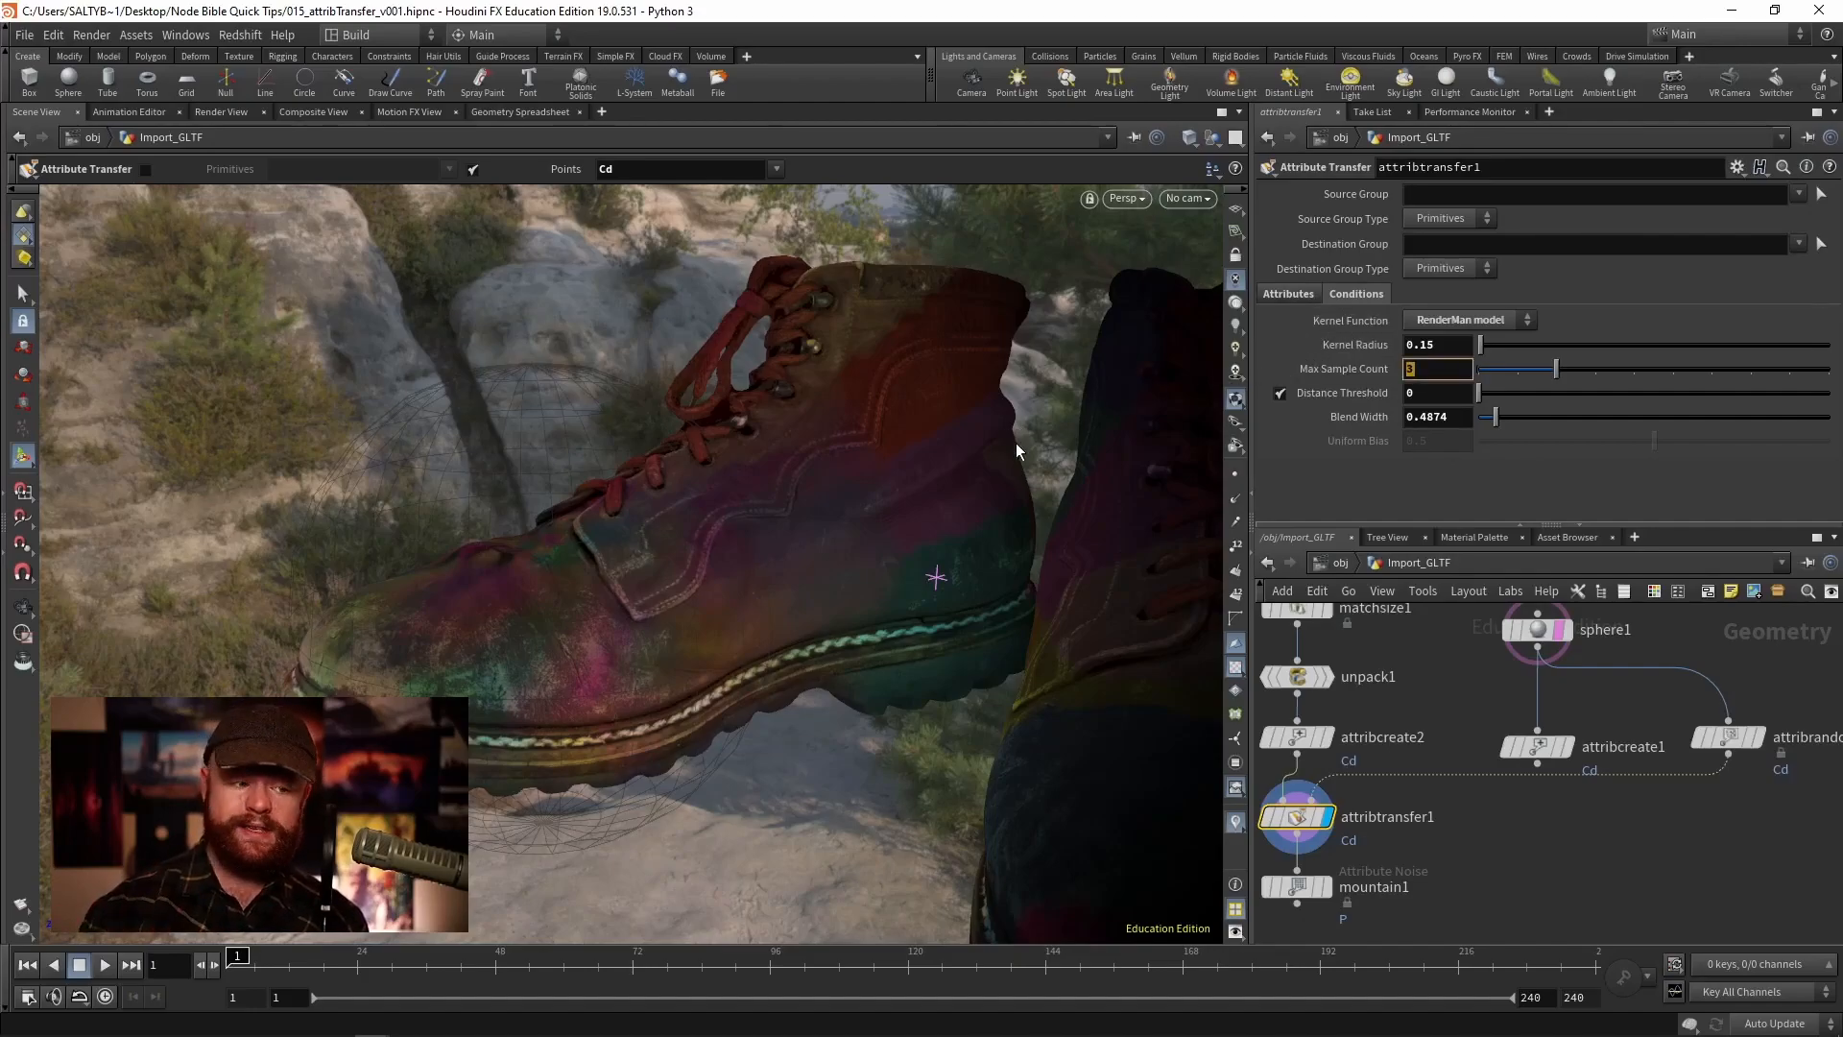
pyautogui.press('Escape')
pyautogui.moveTo(752, 465); pyautogui.dragTo(811, 493)
pyautogui.press('Return')
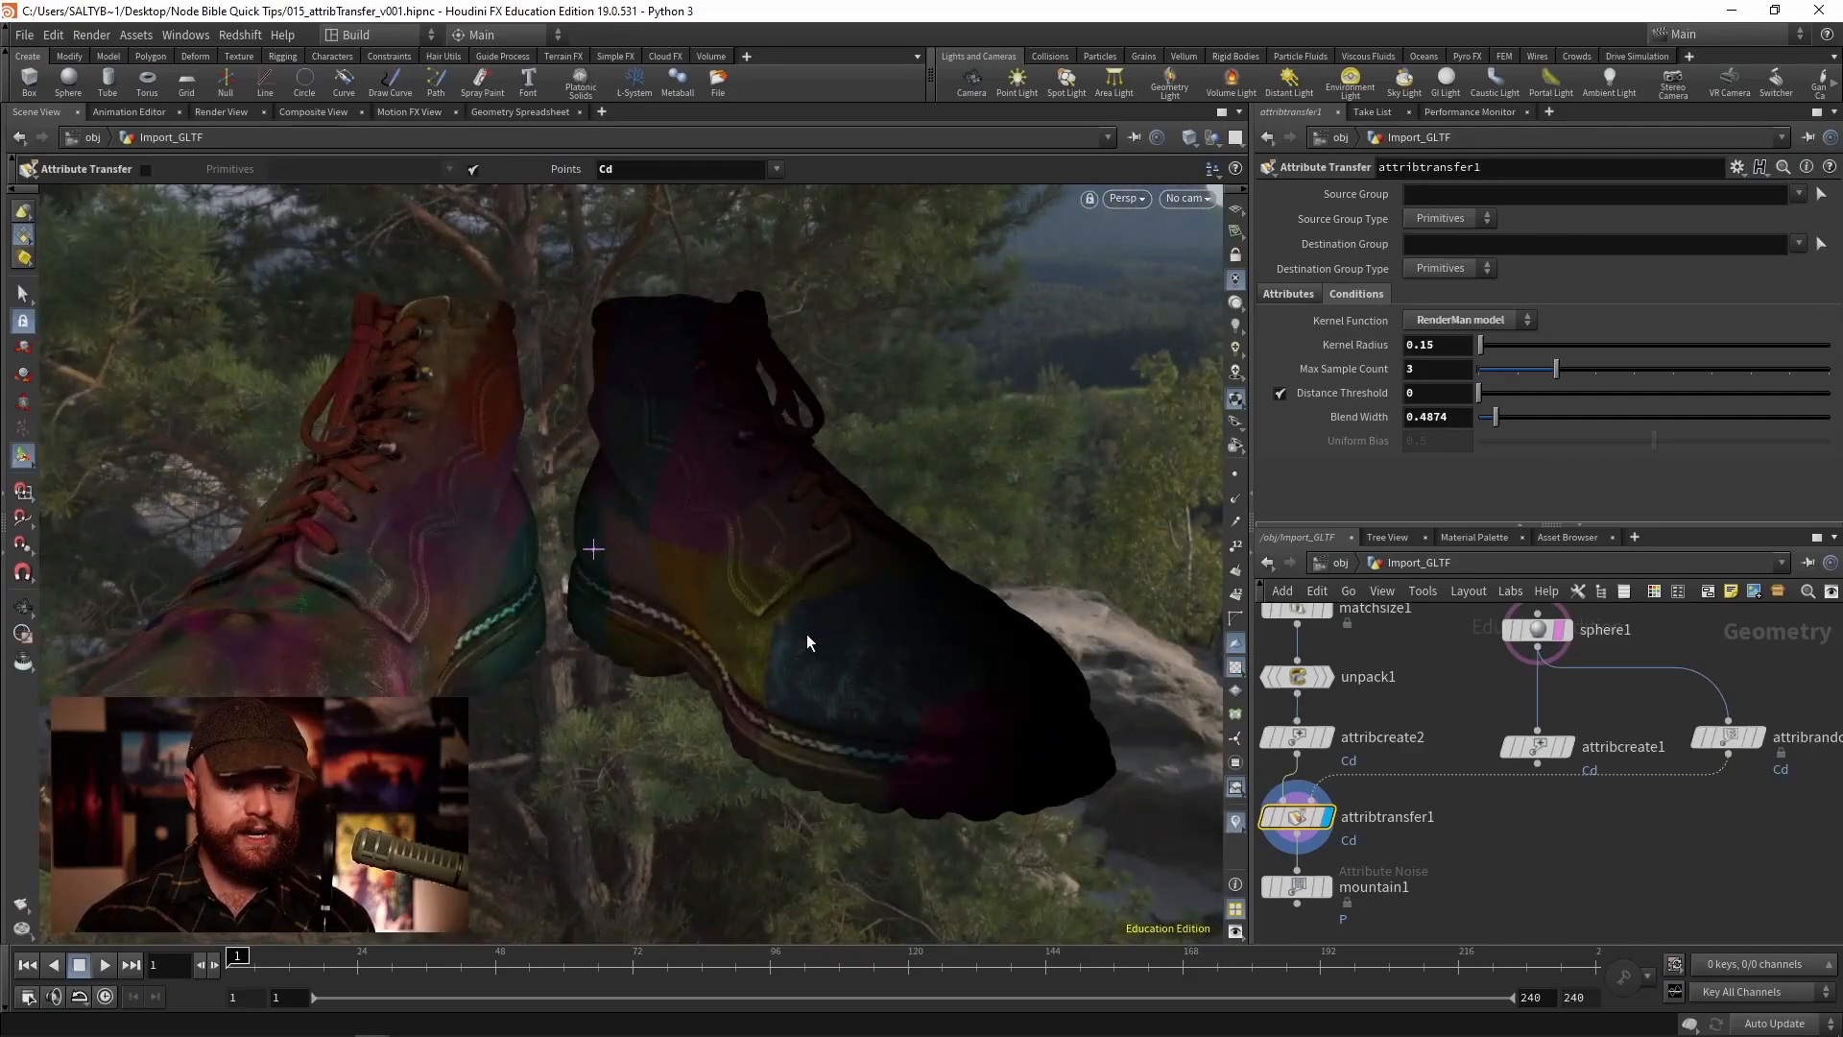